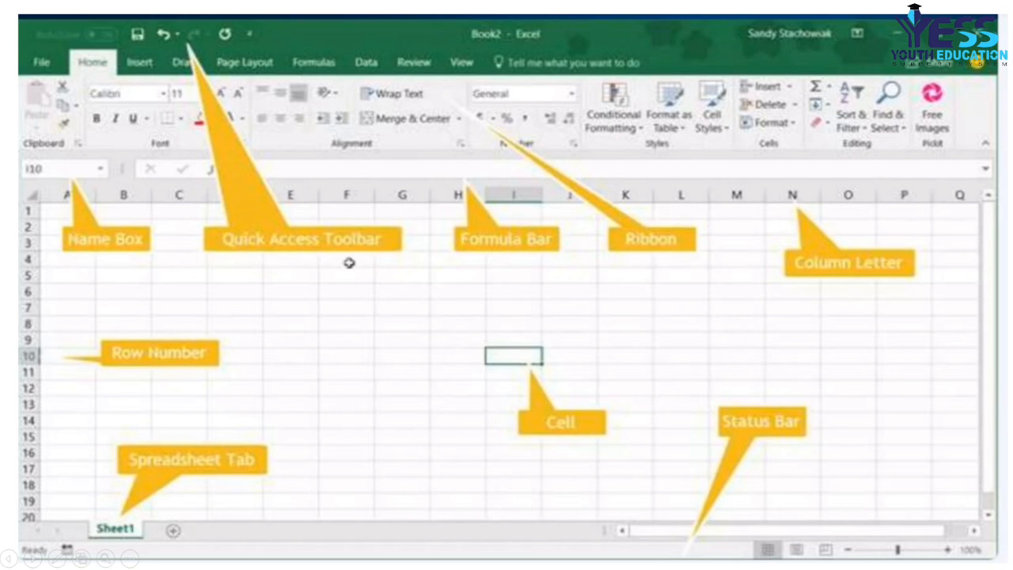
- Advance past the Excel window diagram to the end of the slide show and minimize the MS OFFICE.pptx presentation
key(Right)
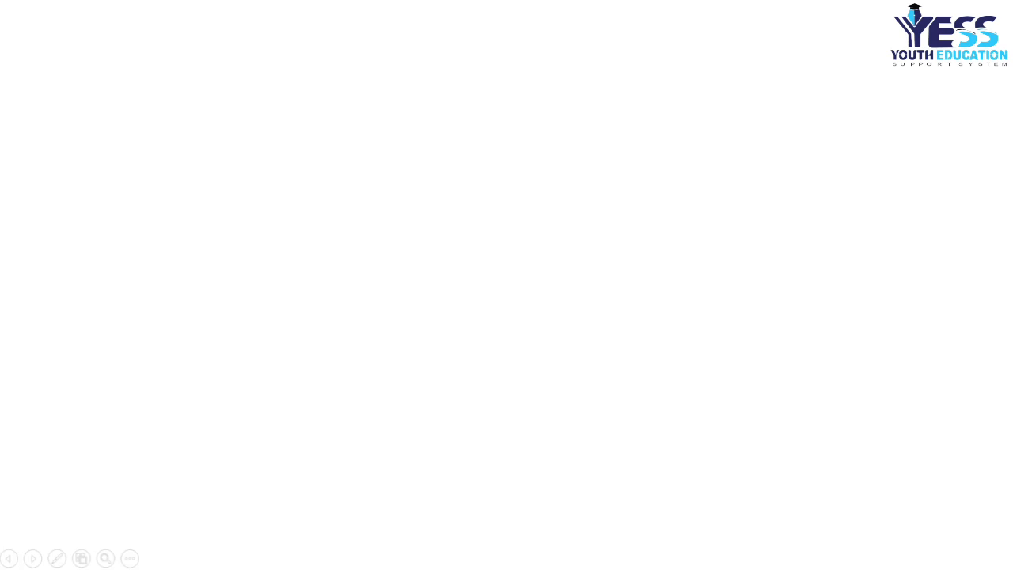
key(Right)
key(Right)
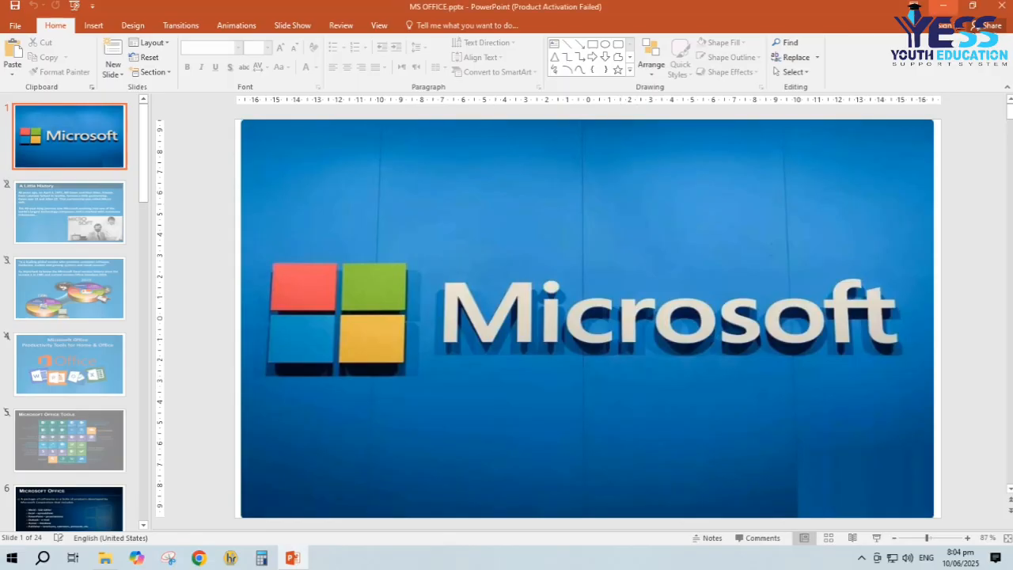
click(936, 6)
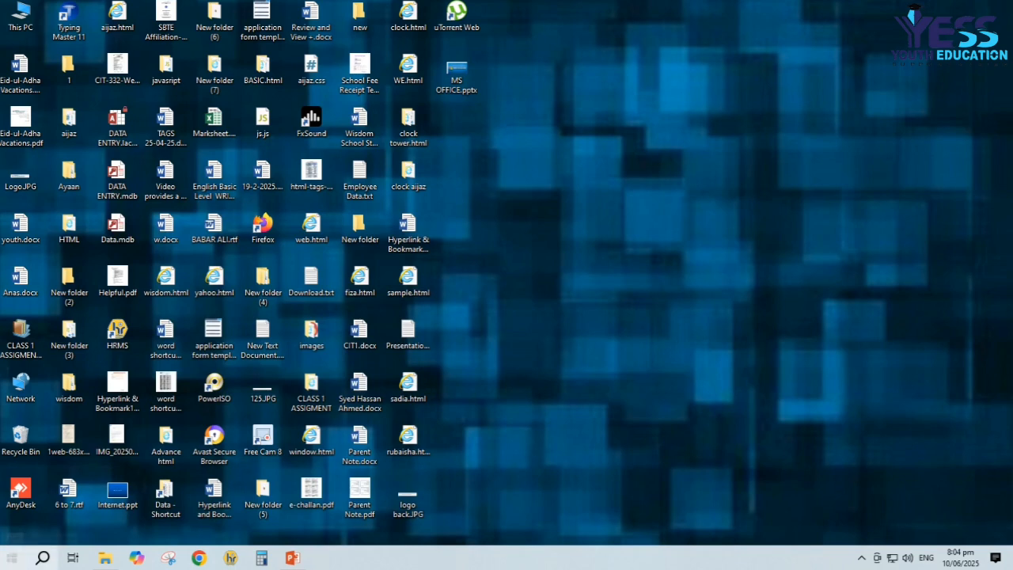
- Open Excel 2016 through a Windows search for "excel" and close it again from its start screen
click(12, 557)
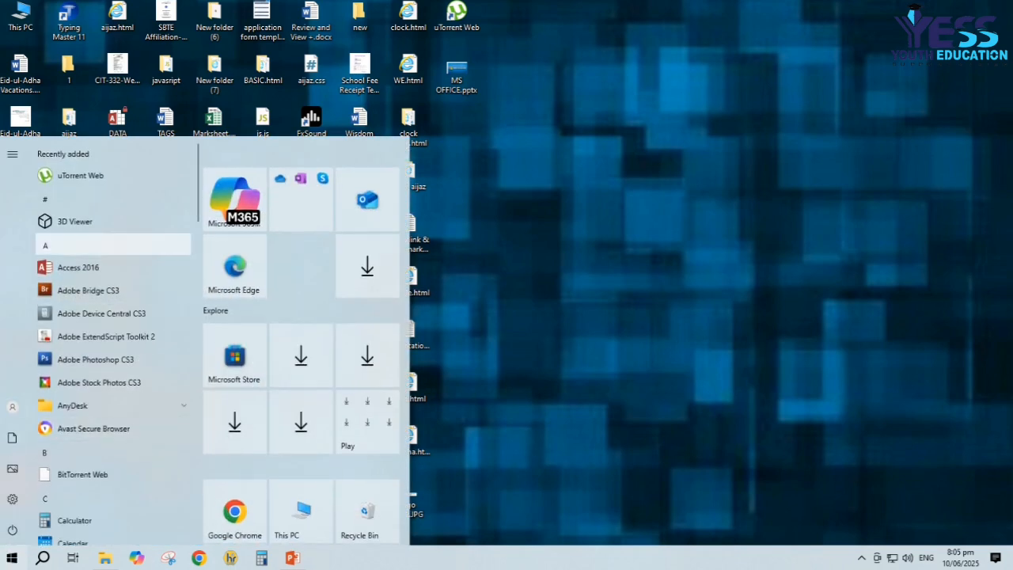
text(exce)
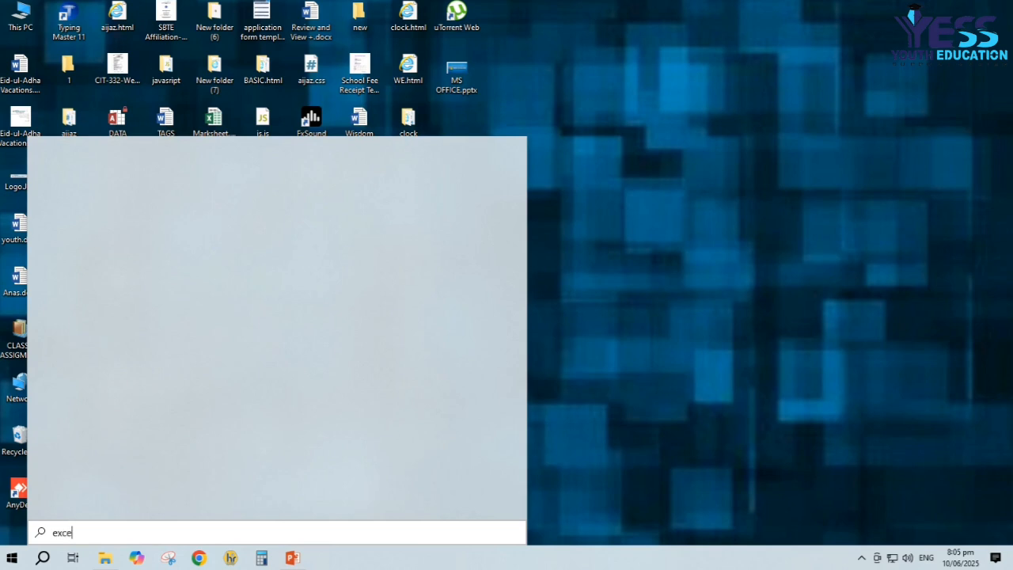
text(l)
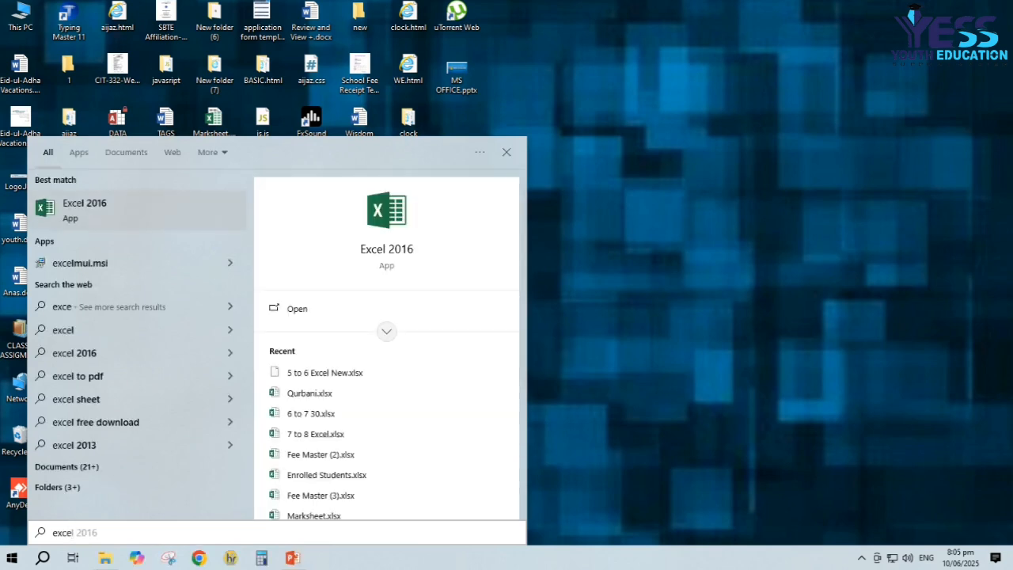
key(Return)
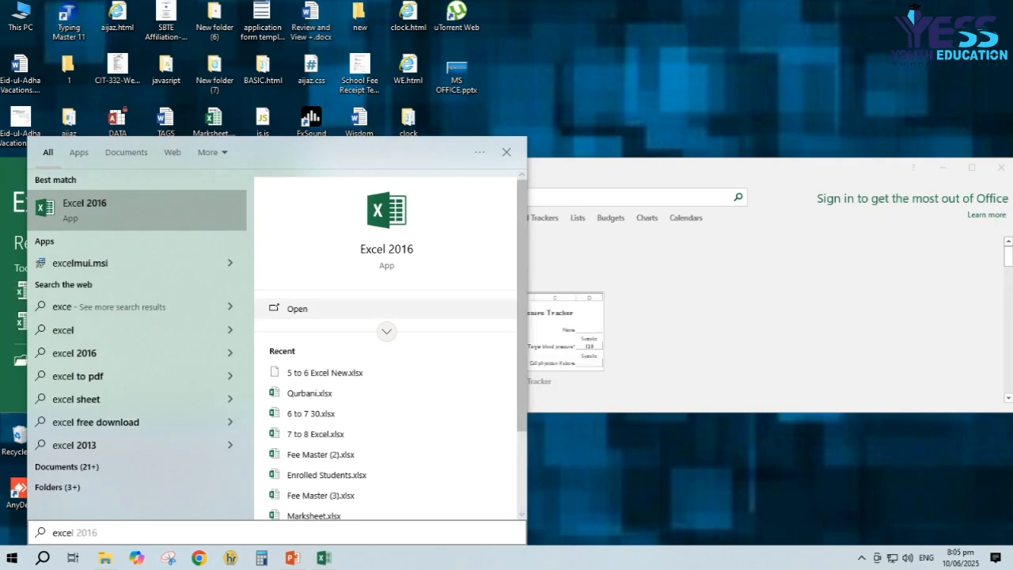
click(507, 152)
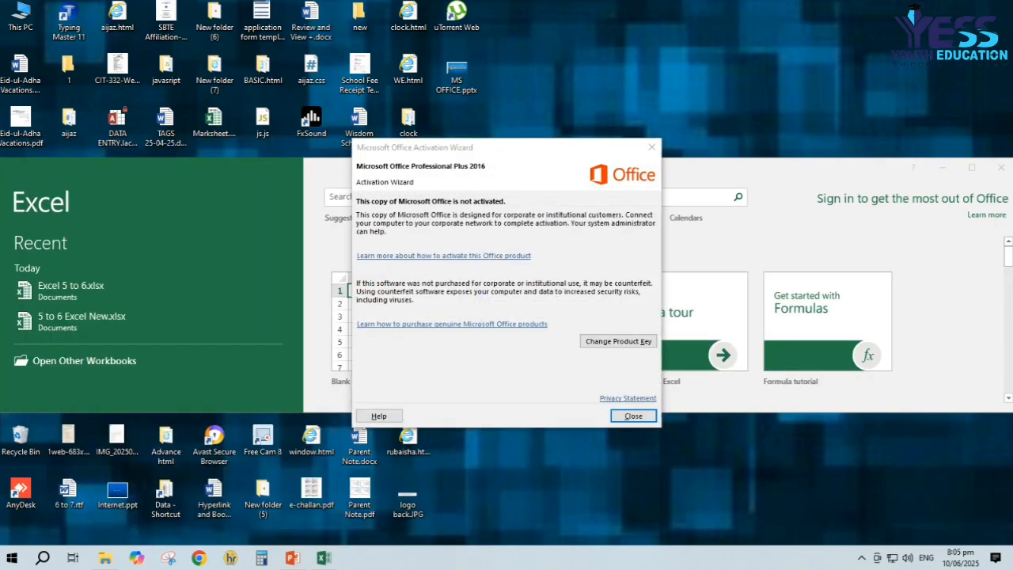
click(633, 416)
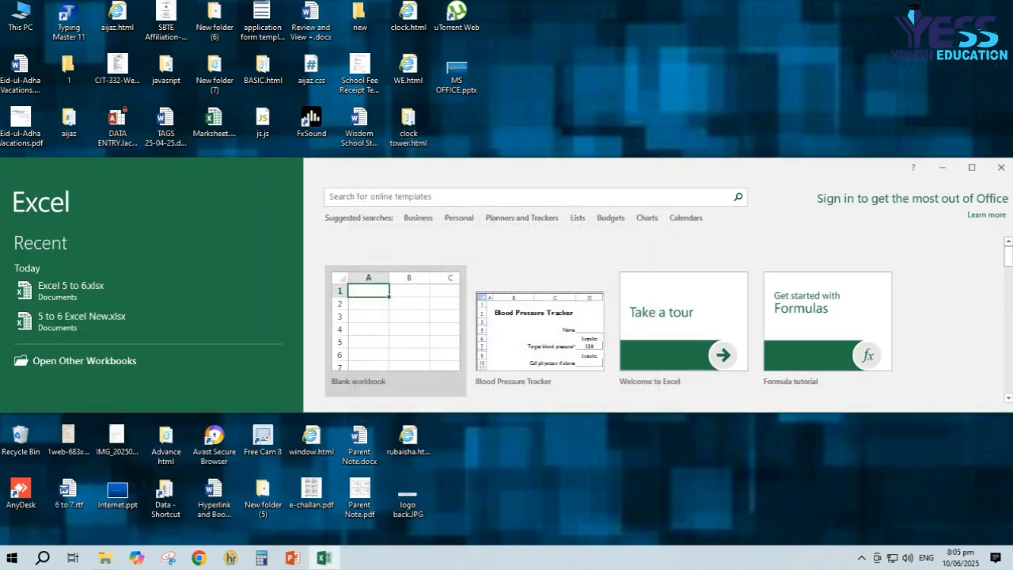
click(1001, 167)
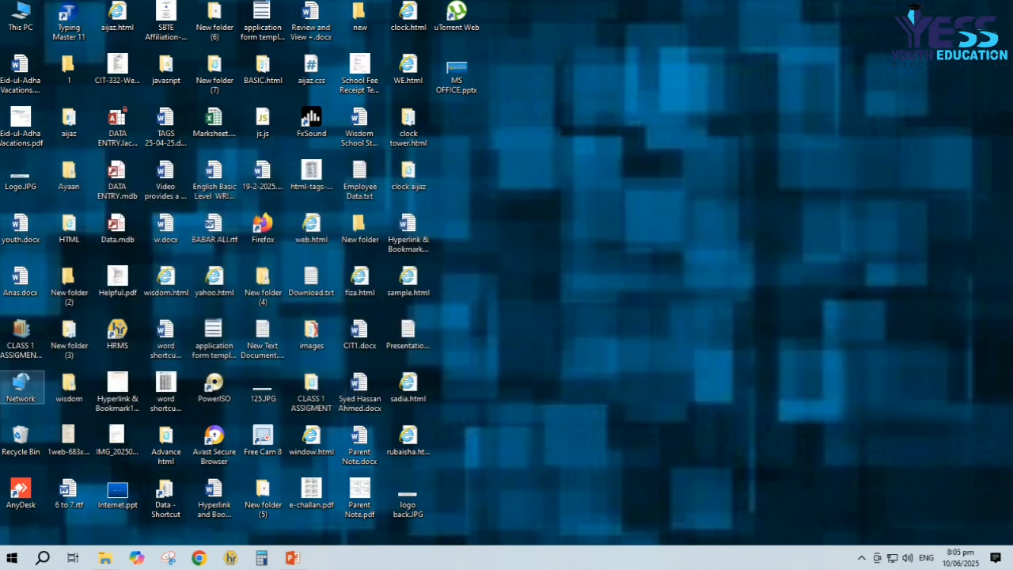
- Launch Excel from the Windows Run dialog with the command "excel"
key(super+r)
key(BackSpace)
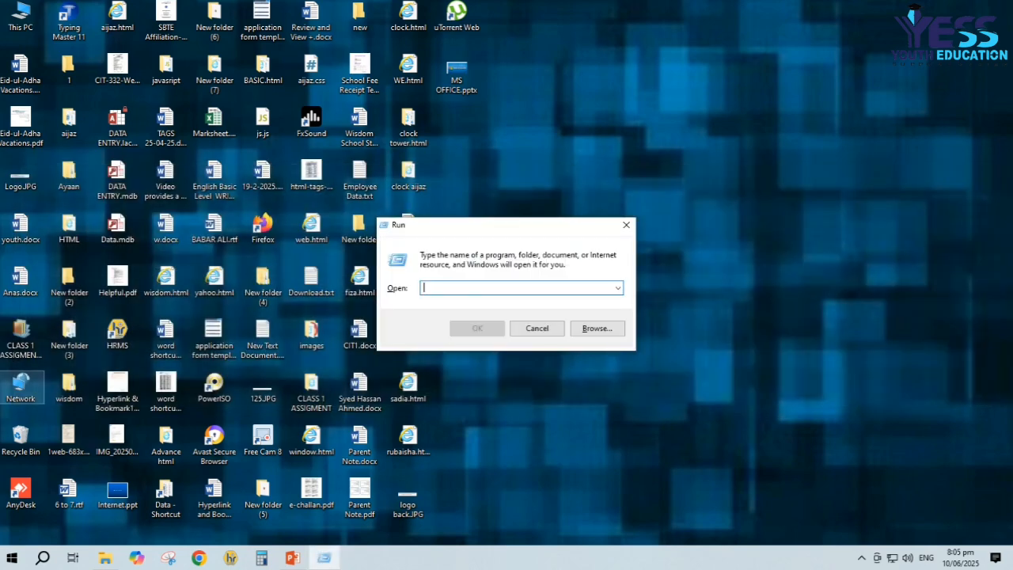
text(excel)
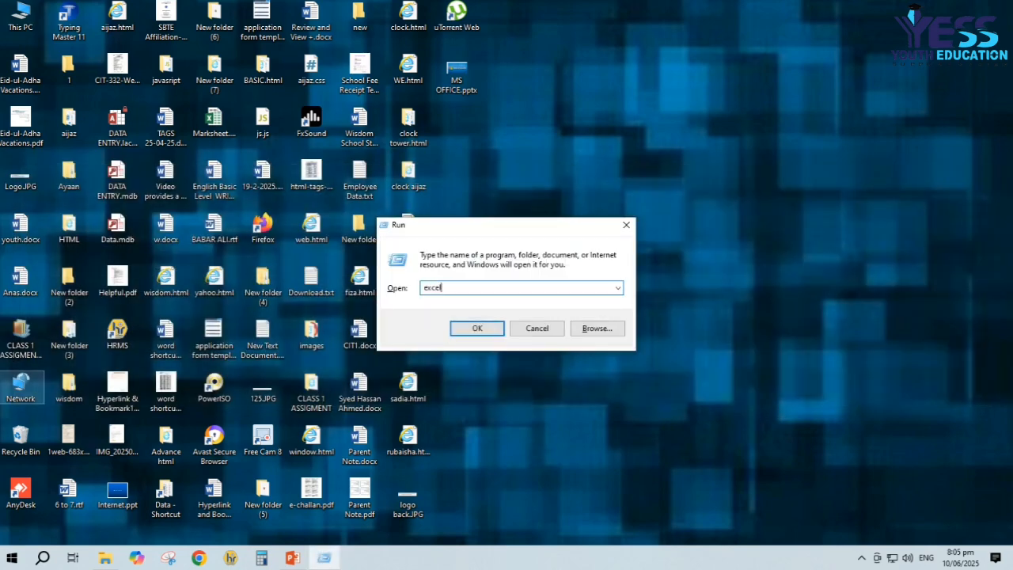
key(Return)
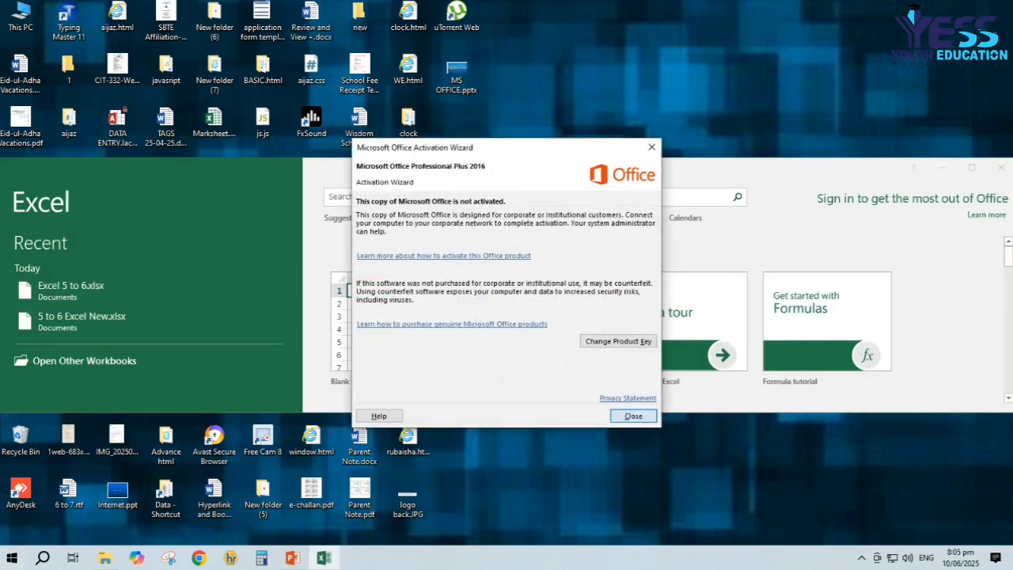
- Dismiss the Office activation wizard and create a blank workbook in the maximized Excel window
click(633, 415)
click(972, 167)
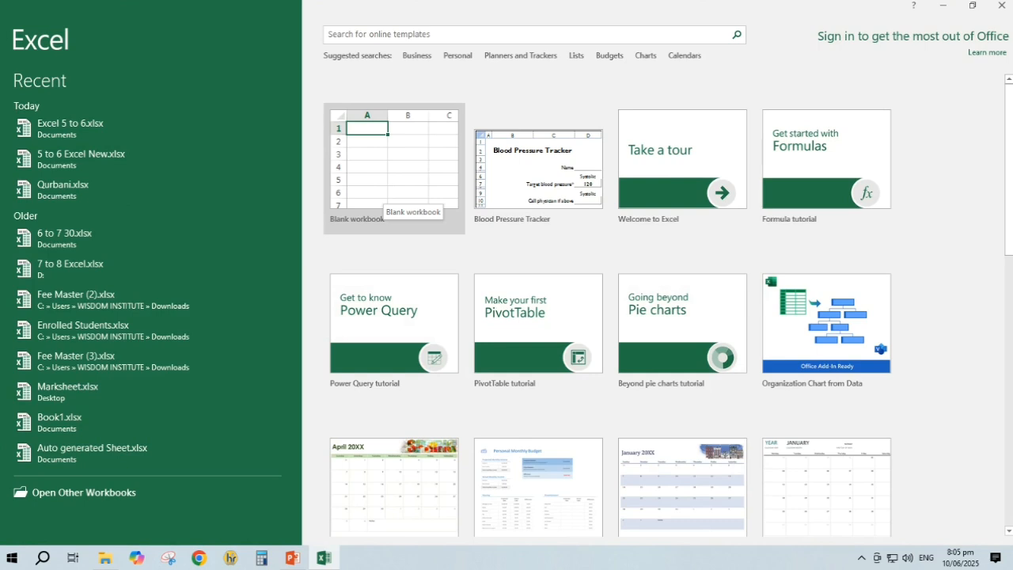
click(389, 190)
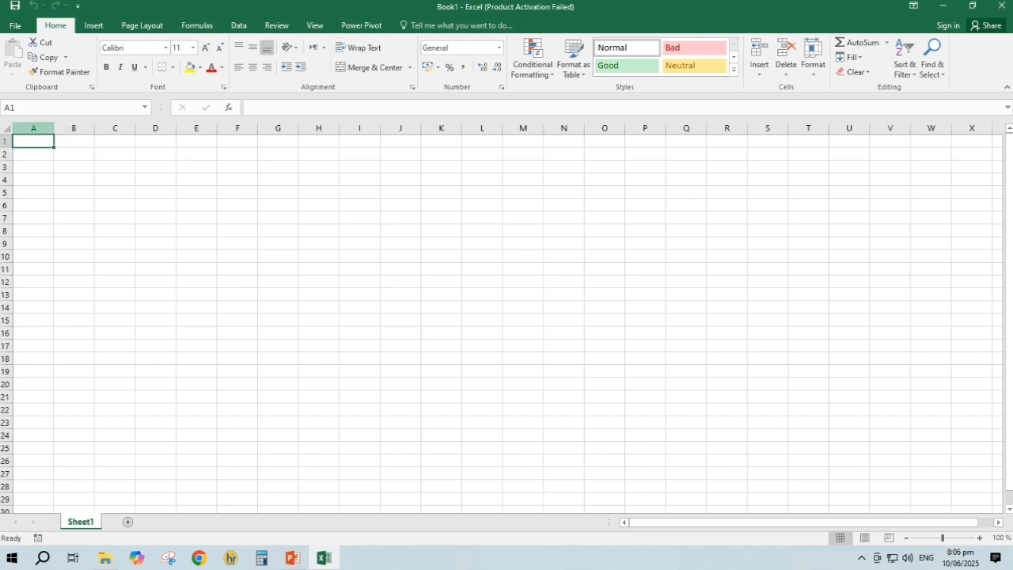
- Examine the worksheet layout by selecting column A, row 1, cell A1, the formula bar and cell F9 in turn
click(33, 128)
click(7, 141)
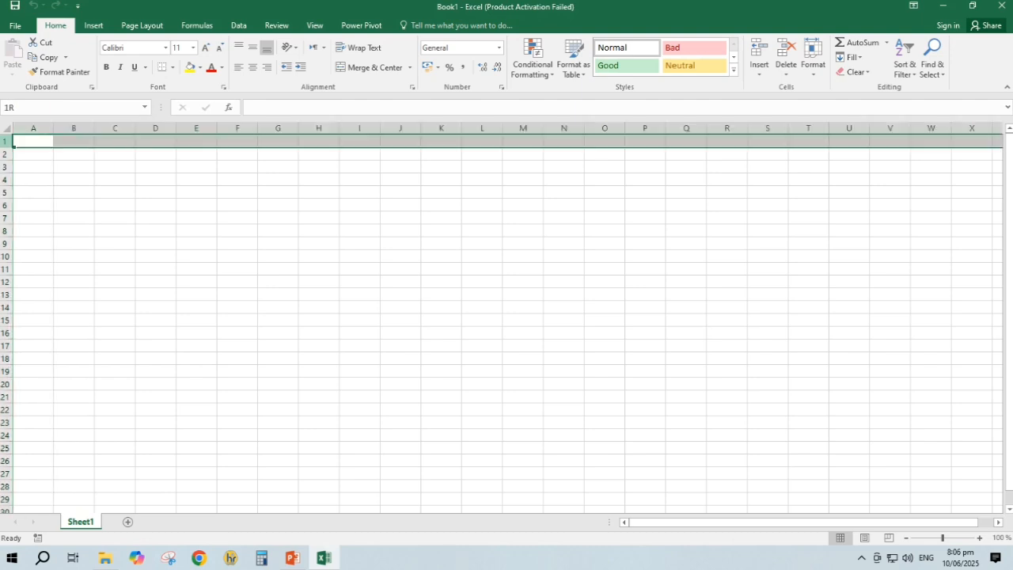
click(33, 128)
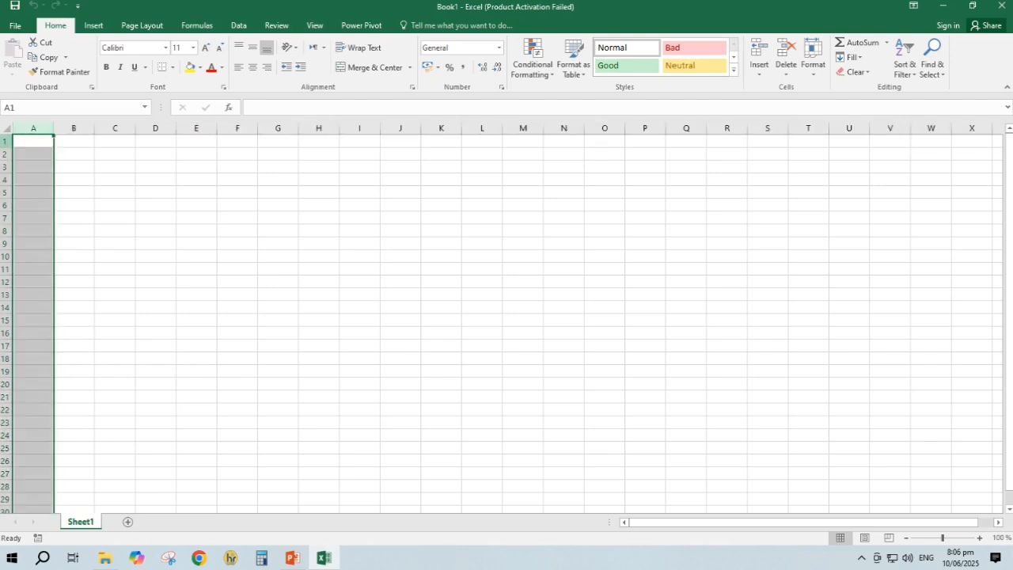
click(6, 140)
click(33, 141)
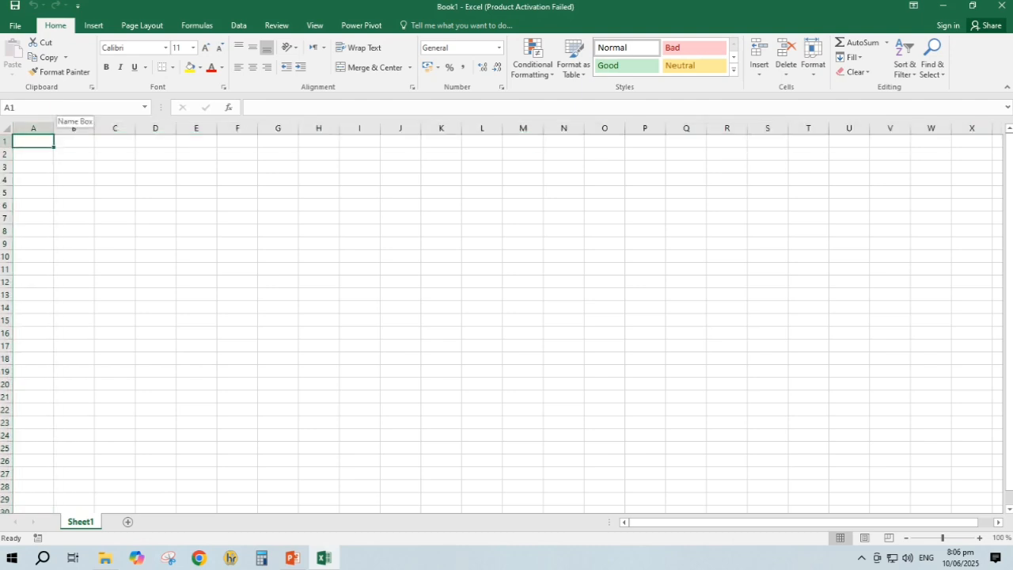
click(251, 108)
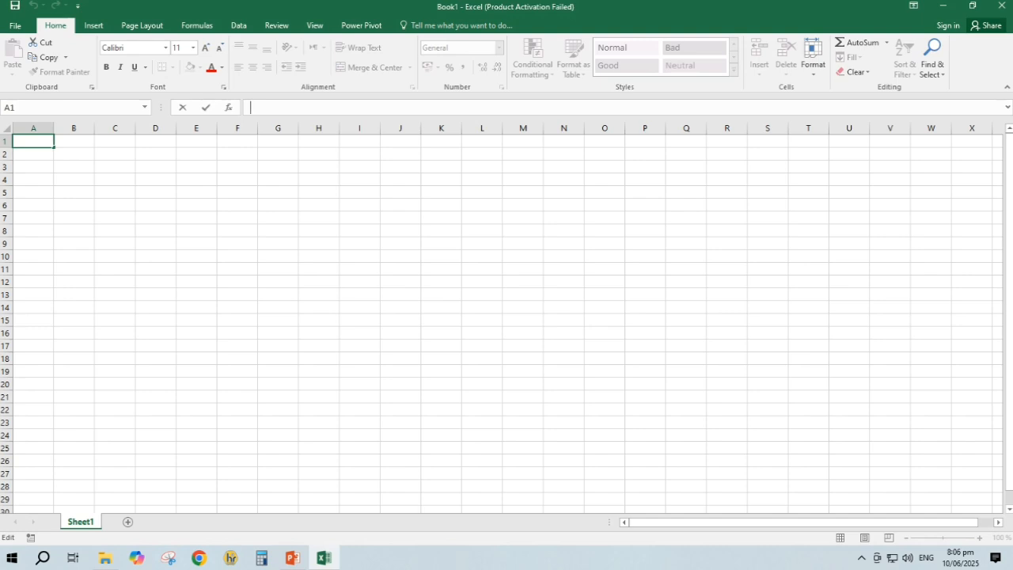
click(237, 244)
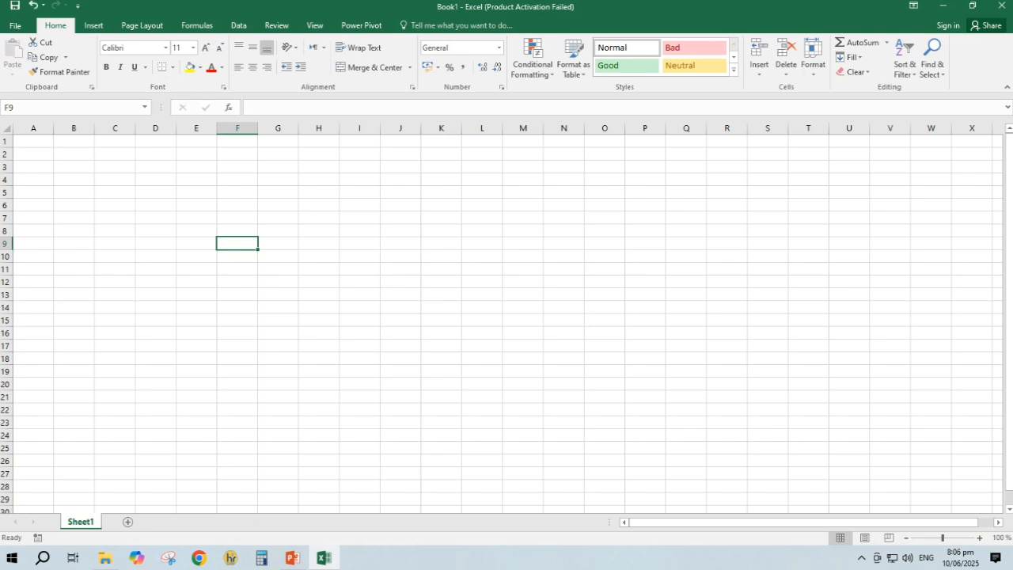
- Select cell D6 and set the worksheet zoom to about 124%, trying larger and smaller magnifications first
drag(942, 538, 951, 538)
click(292, 274)
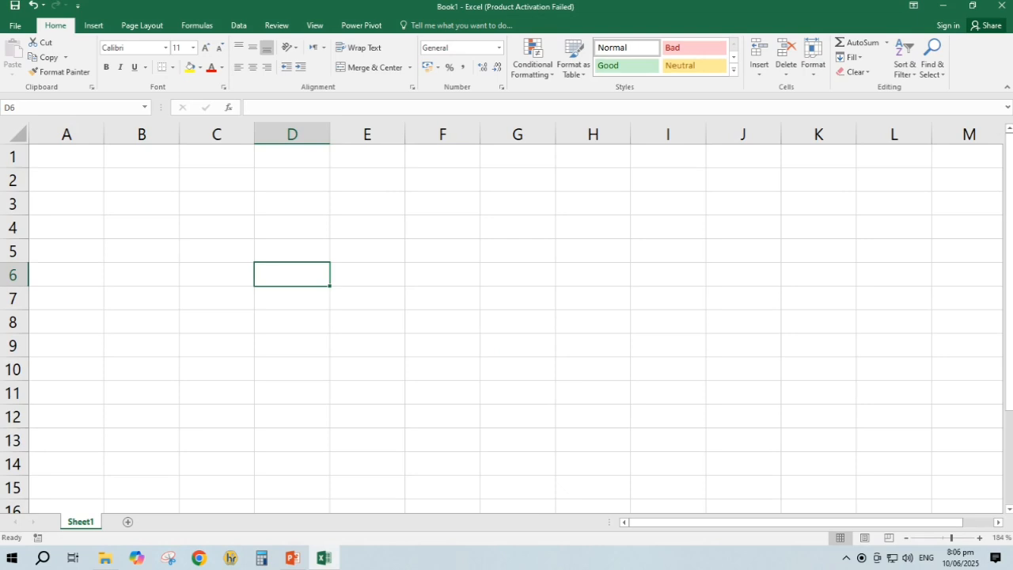
drag(951, 538, 940, 538)
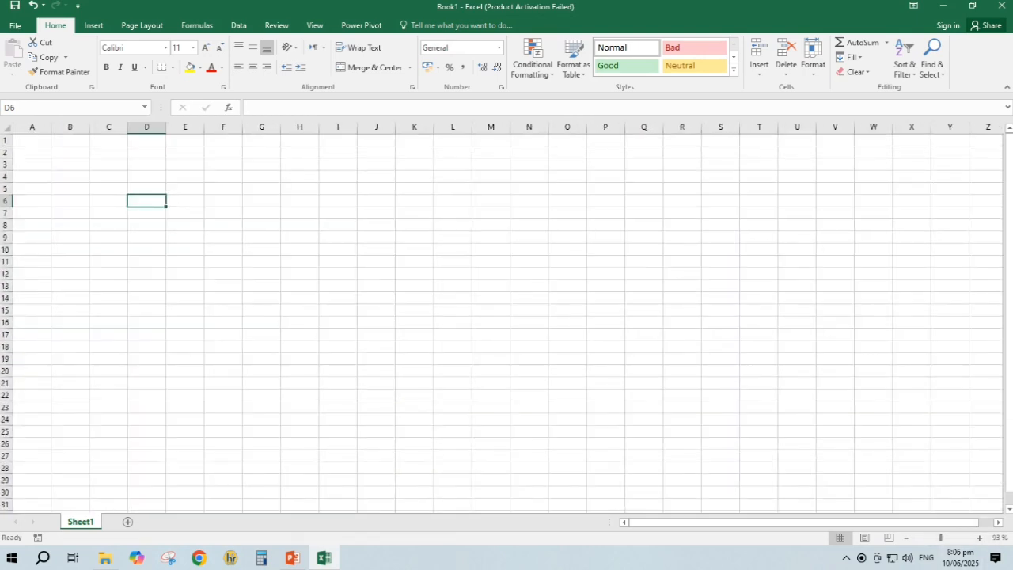
drag(940, 538, 944, 538)
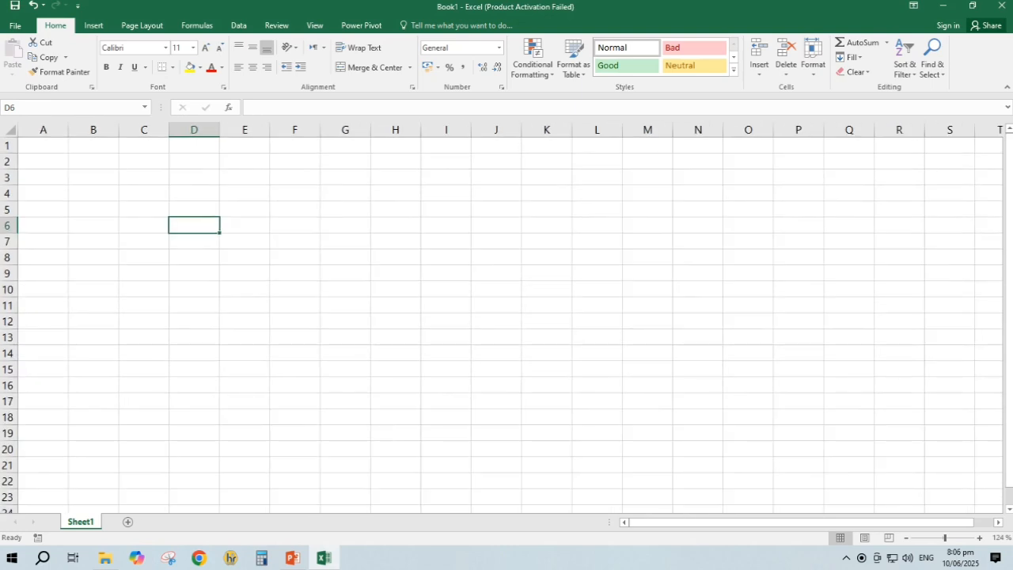
- Start a list of Excel window parts with "1. Title bar" in D6 and "2. Menu Bar" in D7
text(1.)
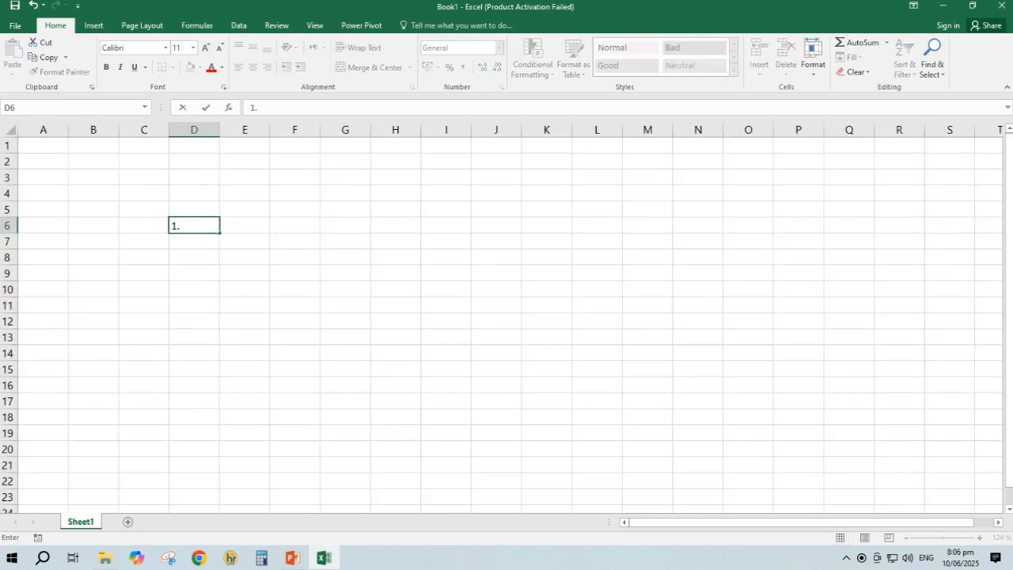
text( Title bar)
key(Return)
text(2.)
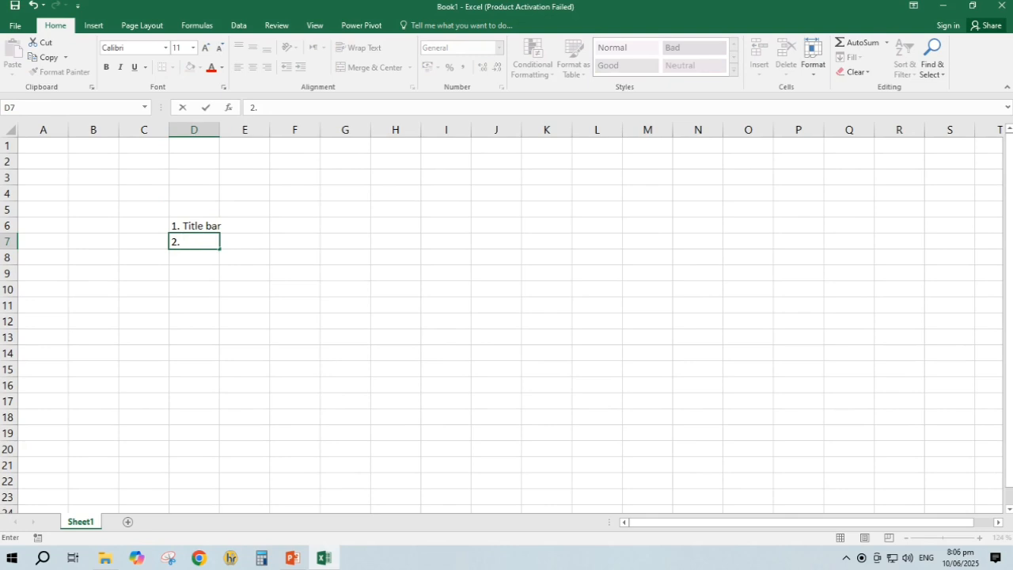
text( menu)
key(BackSpace)
key(BackSpace)
key(BackSpace)
key(BackSpace)
key(BackSpace)
text(Menu Bar)
key(Return)
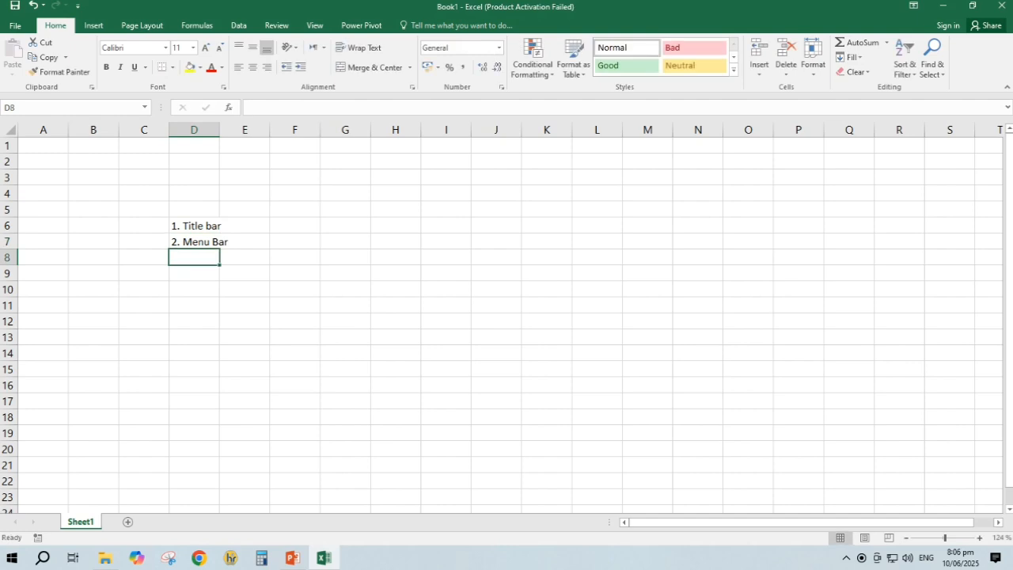
- Add "3. Tool Bar / Ribbon Bar" in D8 and "4. Formula Bar" in D9
text(3.)
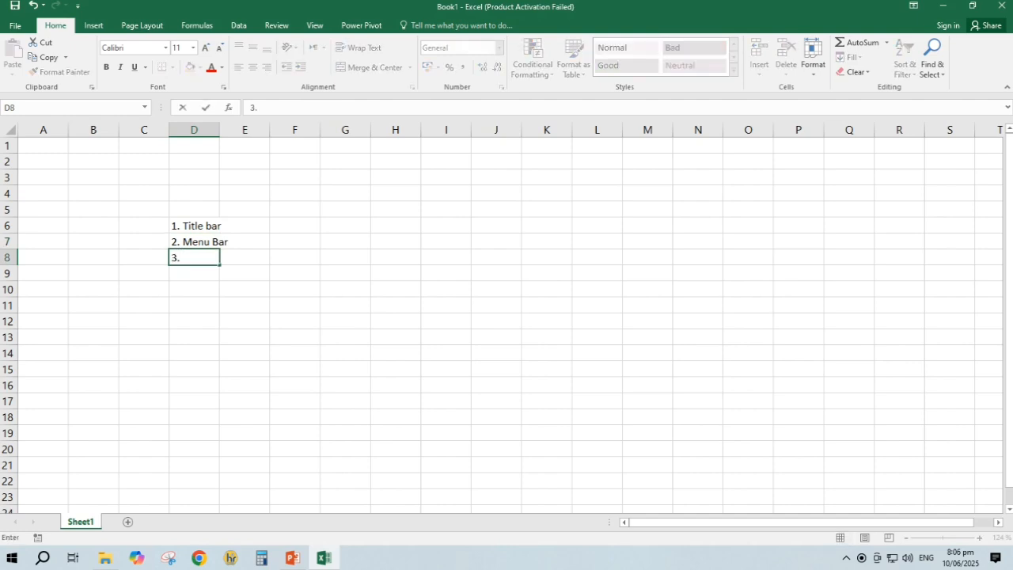
text( Tool Bar / Ribb)
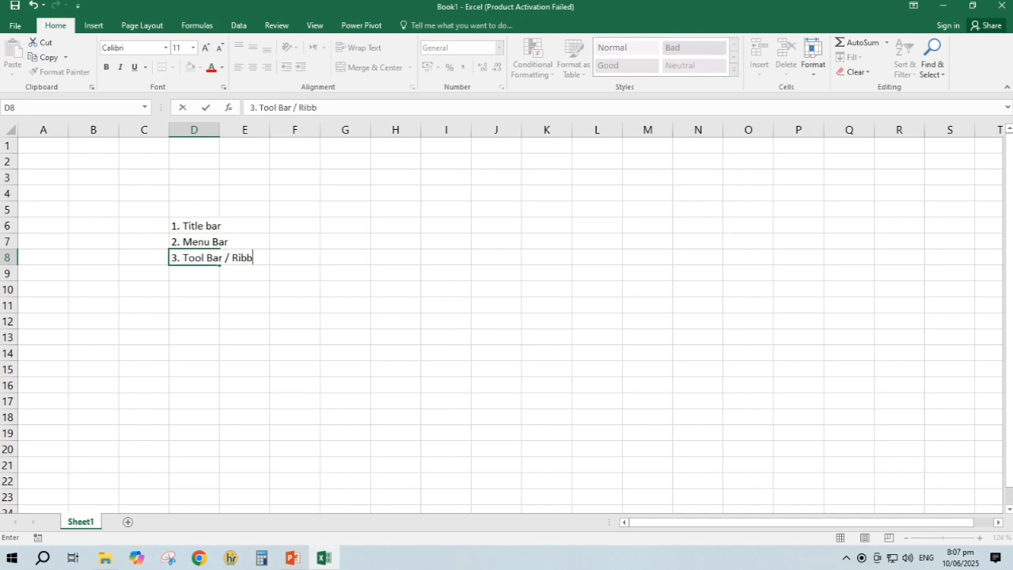
text(on Bar)
key(Return)
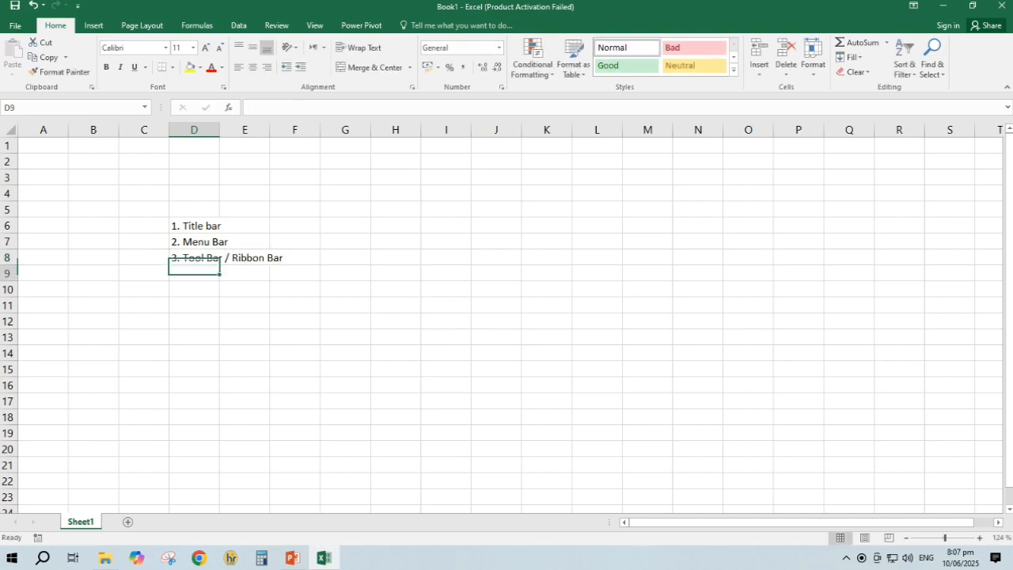
text(4.)
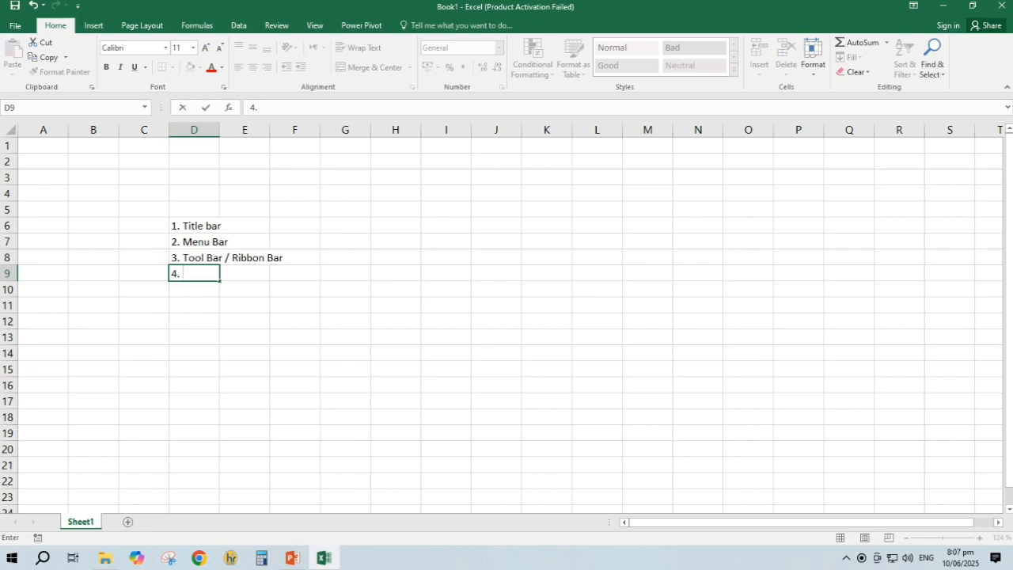
text( Formula Bar)
key(Return)
- Enter "5. Status Bar" in cell D10 as the fifth list item
text(5)
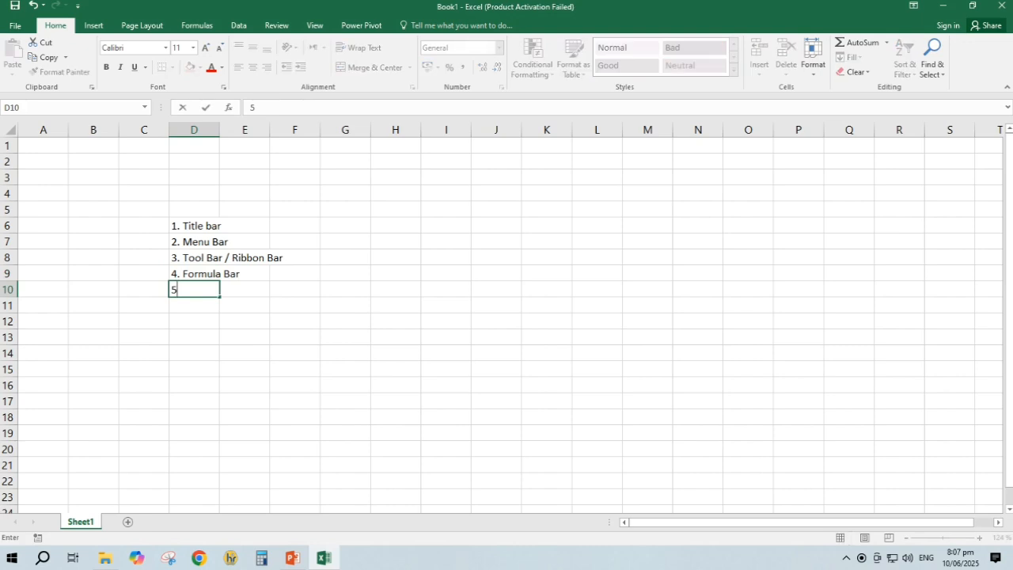
text(. Sta)
key(BackSpace)
text(atus Bar)
key(Return)
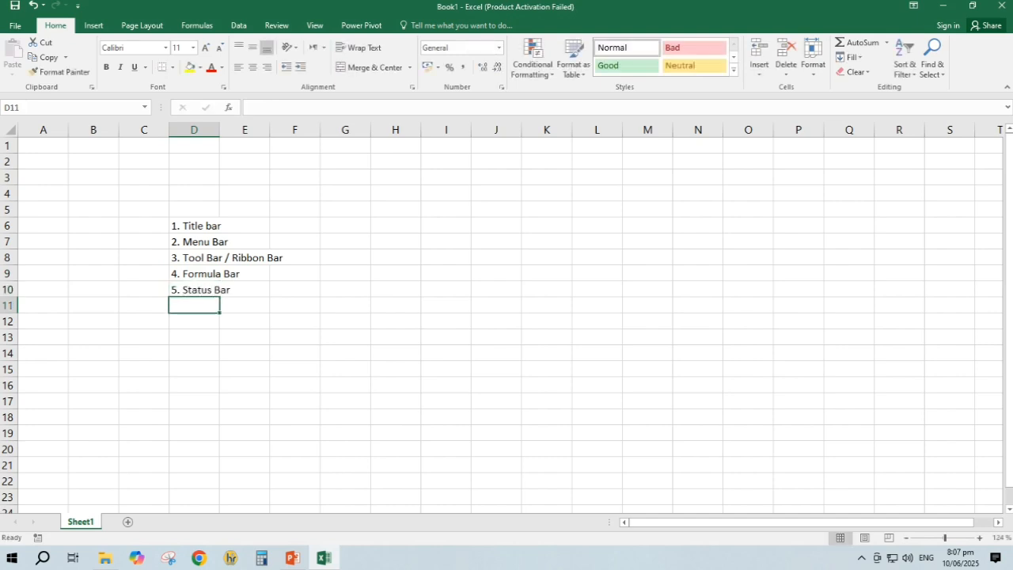
- Select cell B3 on Sheet1 and add two new worksheets to the workbook
click(93, 177)
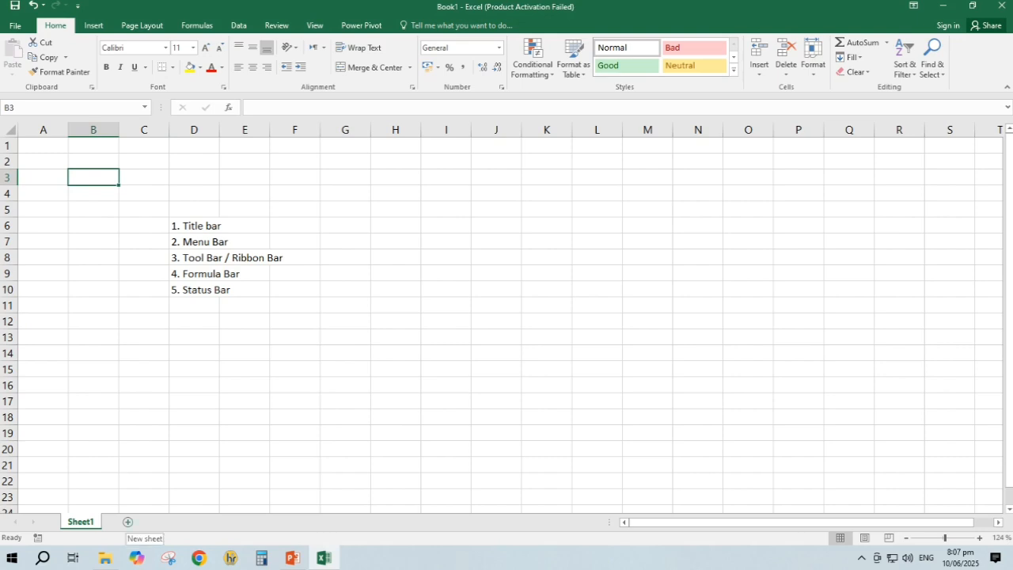
click(127, 521)
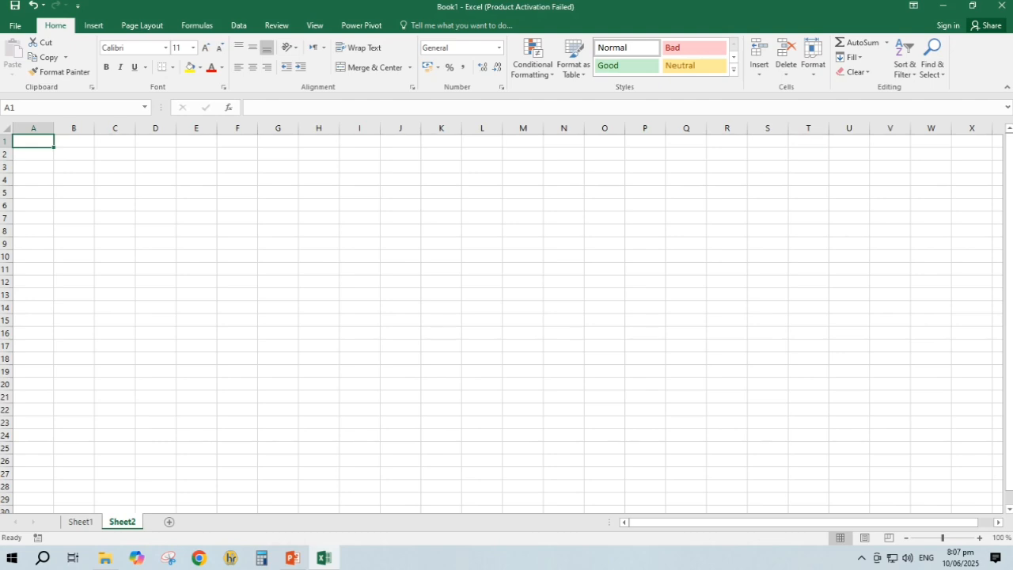
click(168, 521)
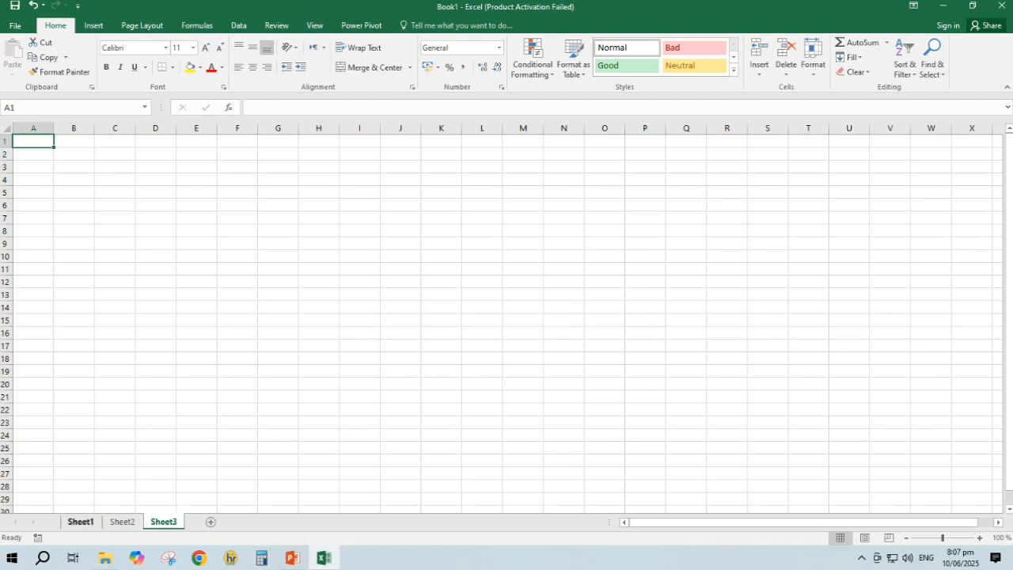
- Insert another worksheet before Sheet3, view Sheet1 and Sheet2, and return to Sheet1
key(shift+F11)
click(81, 521)
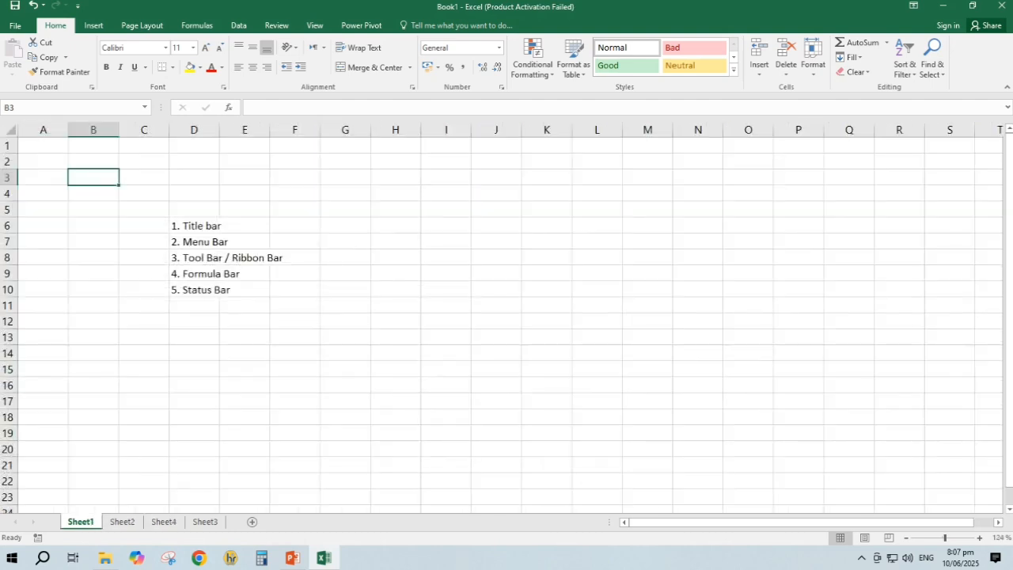
click(122, 521)
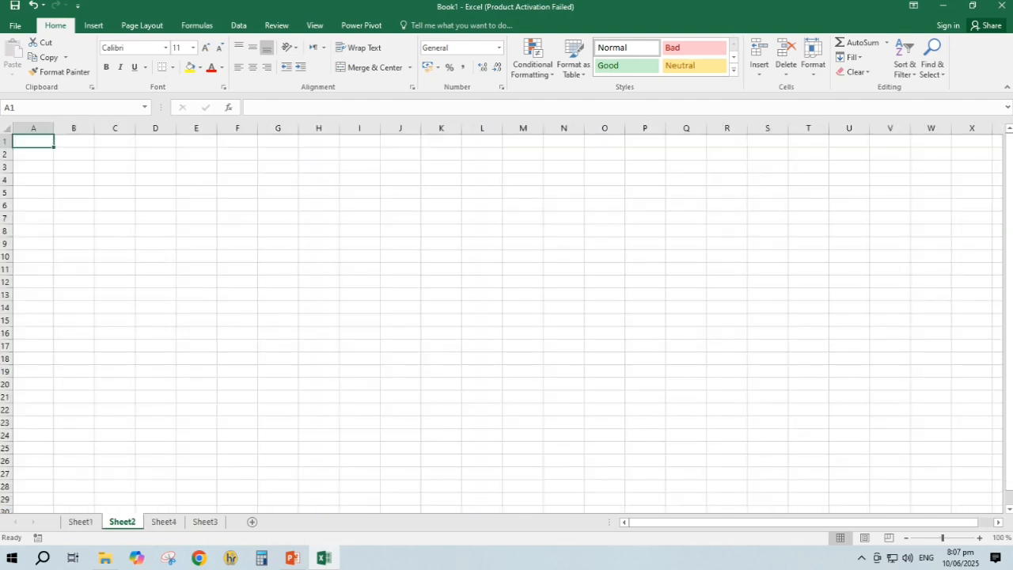
click(81, 521)
- Examine the column headings along row 1 of Sheet1, going from A1 well past column Z and back to A1
click(43, 145)
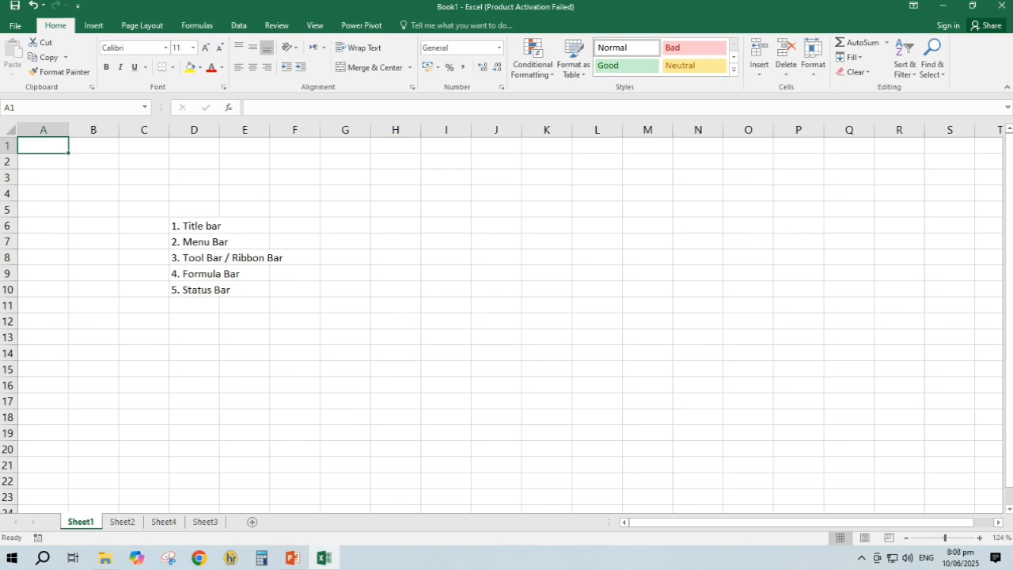
key(Right)
key(Right)
key(Right)
key(Right)
key(Right)
key(Right)
key(Right)
key(Right)
key(Right)
key(Right)
key(Right)
key(Right)
key(Right)
key(Right)
key(Right)
key(Right)
key(Right)
key(Right)
key(Right)
key(Right)
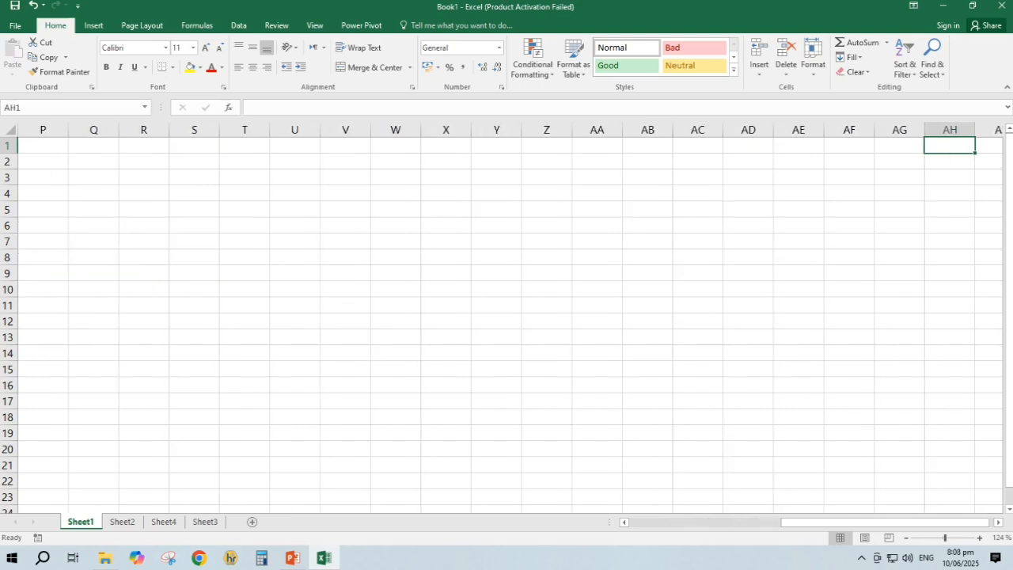
key(Right)
key(Right)
key(Right)
key(Right)
key(Right)
key(Right)
key(Right)
key(Right)
key(Right)
key(Right)
key(Right)
key(Right)
key(Right)
key(Right)
key(Right)
key(Right)
key(Right)
key(Left)
key(Left)
key(Left)
key(Left)
key(Left)
key(Left)
key(Left)
key(Left)
key(Left)
key(Left)
key(Left)
key(Left)
key(Left)
key(Left)
key(Left)
key(Left)
key(Left)
key(Left)
key(Left)
key(Left)
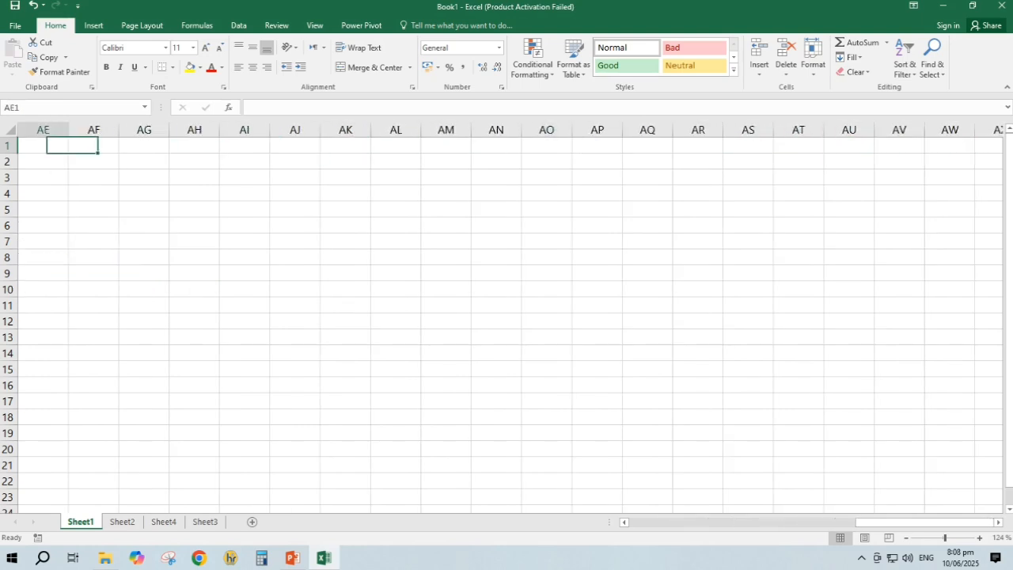
key(Left)
key(Left)
key(Left)
key(Left)
key(Left)
key(Left)
key(Left)
key(Left)
key(Left)
key(Left)
key(Left)
key(Left)
key(Left)
key(Left)
key(Left)
key(Left)
key(Left)
key(Left)
key(Left)
key(Left)
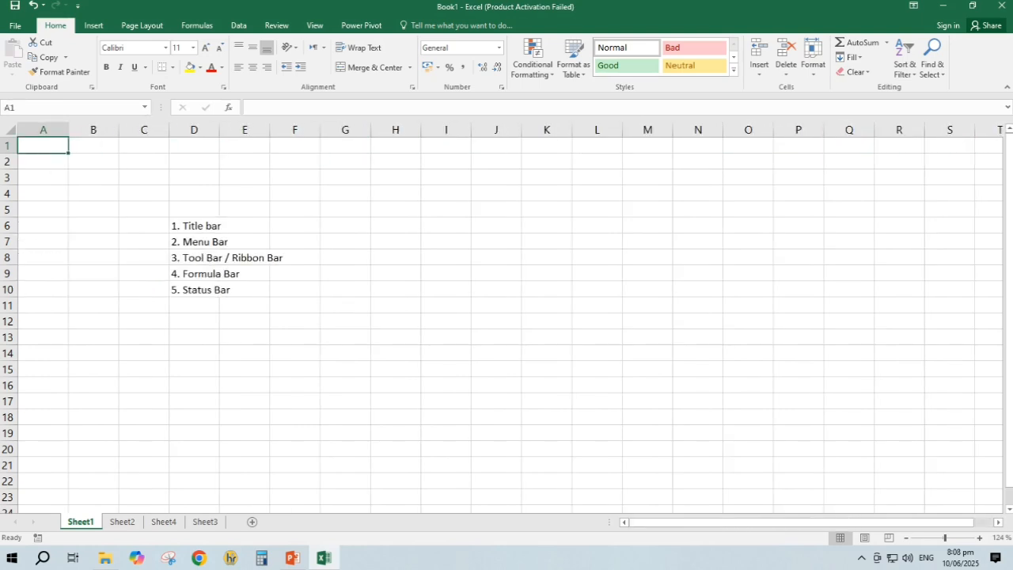
- Examine the row numbering along column A of Sheet1, going from A1 down past row 130 and back to A1
key(Down)
key(Down)
key(Down)
key(Down)
key(Down)
key(Down)
key(Down)
key(Down)
key(Down)
key(Down)
key(Down)
key(Down)
key(Down)
key(Down)
key(Down)
key(Down)
key(Down)
key(Down)
key(Down)
key(Down)
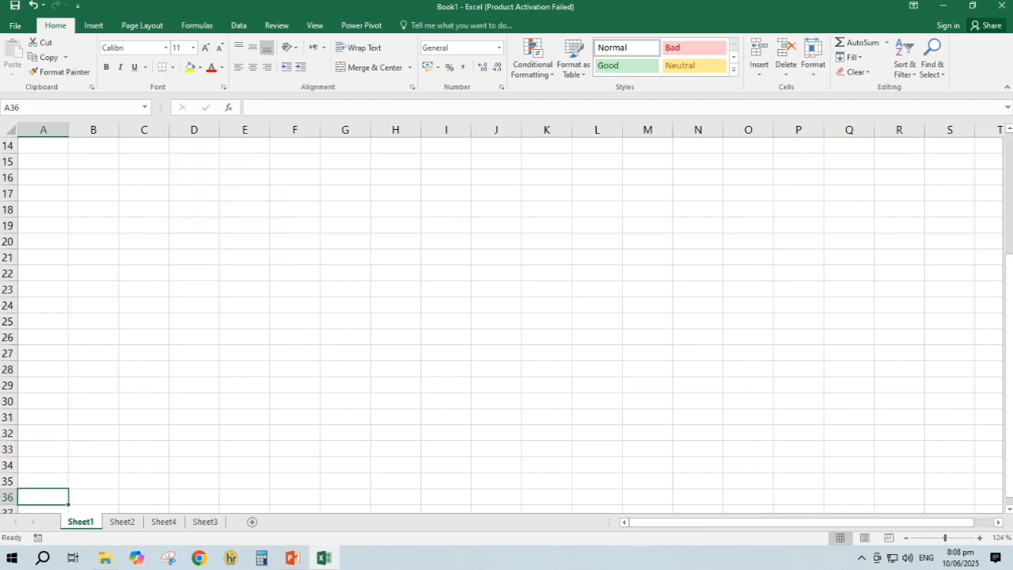
key(Down)
key(Down)
key(Down)
key(Down)
key(Down)
key(Down)
key(Down)
key(Down)
key(Down)
key(Down)
key(Down)
key(Down)
key(Down)
key(Down)
key(Down)
key(Down)
key(Down)
key(Down)
key(Down)
key(Down)
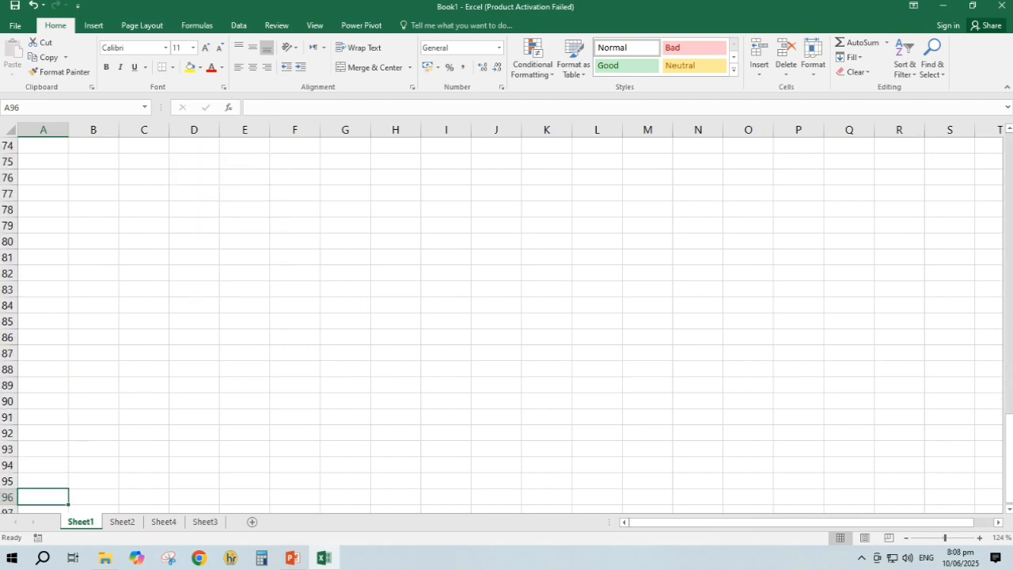
key(Down)
key(Down)
key(Down)
key(Down)
key(Down)
key(Down)
key(Down)
key(Down)
key(Down)
key(Down)
key(Down)
key(Down)
key(Down)
key(Down)
key(Down)
key(Down)
key(Down)
key(Down)
key(Down)
key(Down)
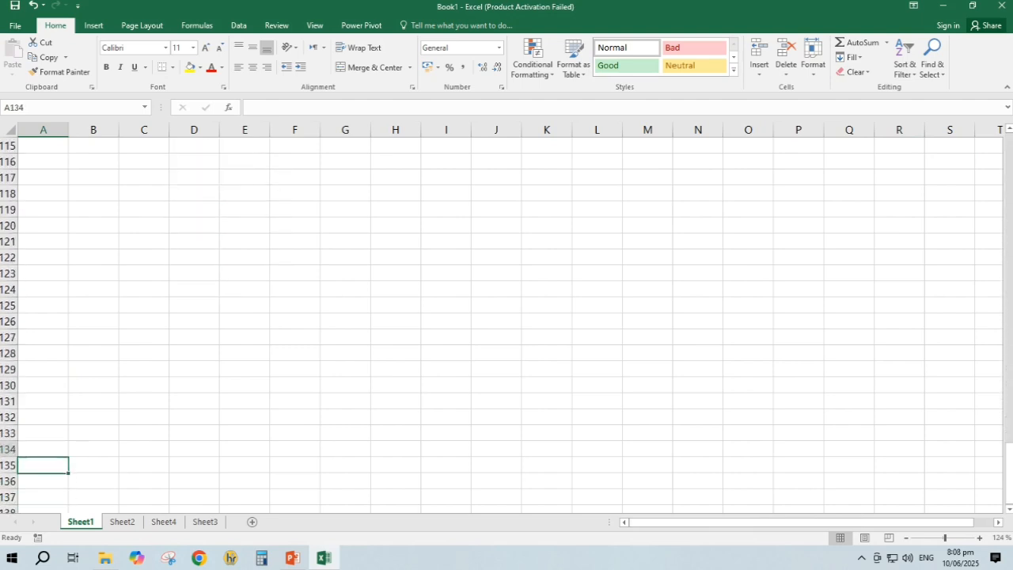
key(Up)
key(Up)
key(Up)
key(Up)
key(Up)
key(Up)
key(Up)
key(Up)
key(Up)
key(Up)
key(Up)
key(Up)
key(Up)
key(Up)
key(Up)
key(Up)
key(Up)
key(Up)
key(Up)
key(Up)
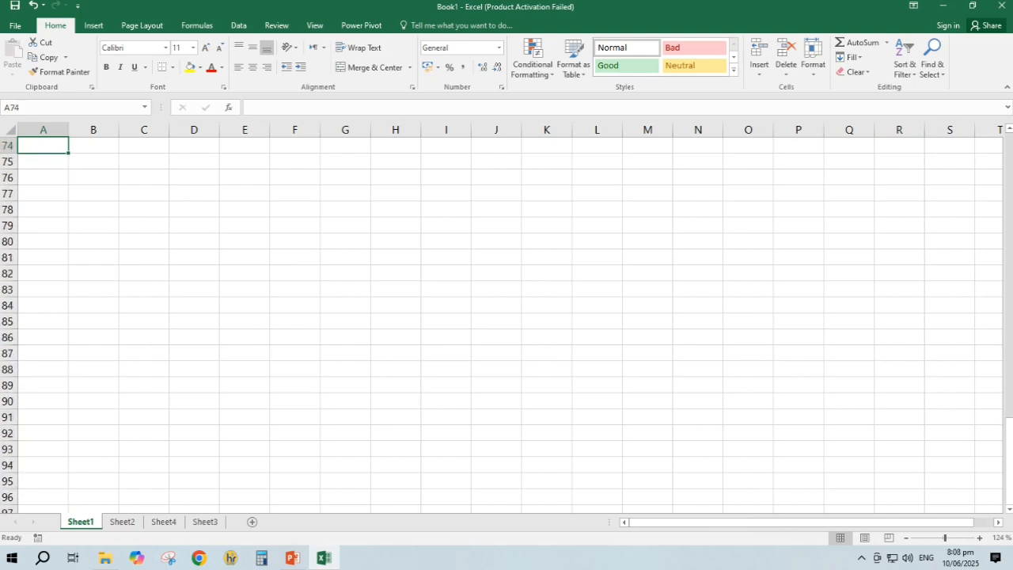
key(Up)
key(Up)
key(Up)
key(Up)
key(Up)
key(Up)
key(Up)
key(Up)
key(Up)
key(Up)
key(Up)
key(Up)
key(Up)
key(Up)
key(Up)
key(Up)
key(Up)
key(Up)
key(Up)
key(Up)
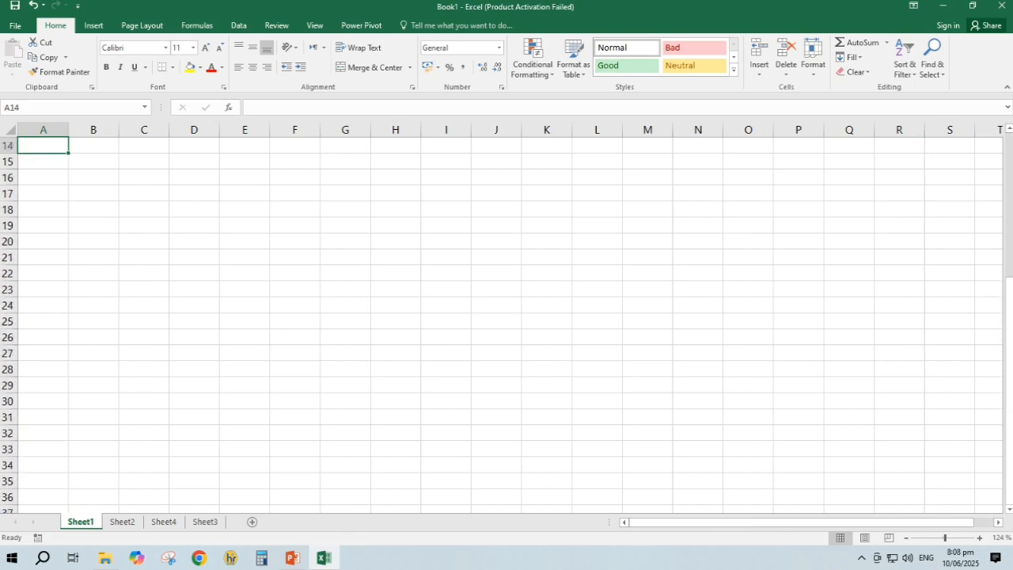
key(Up)
key(Up)
key(Up)
key(Up)
key(Up)
key(Up)
key(Up)
key(Up)
key(Up)
key(Up)
key(Up)
key(Up)
key(Up)
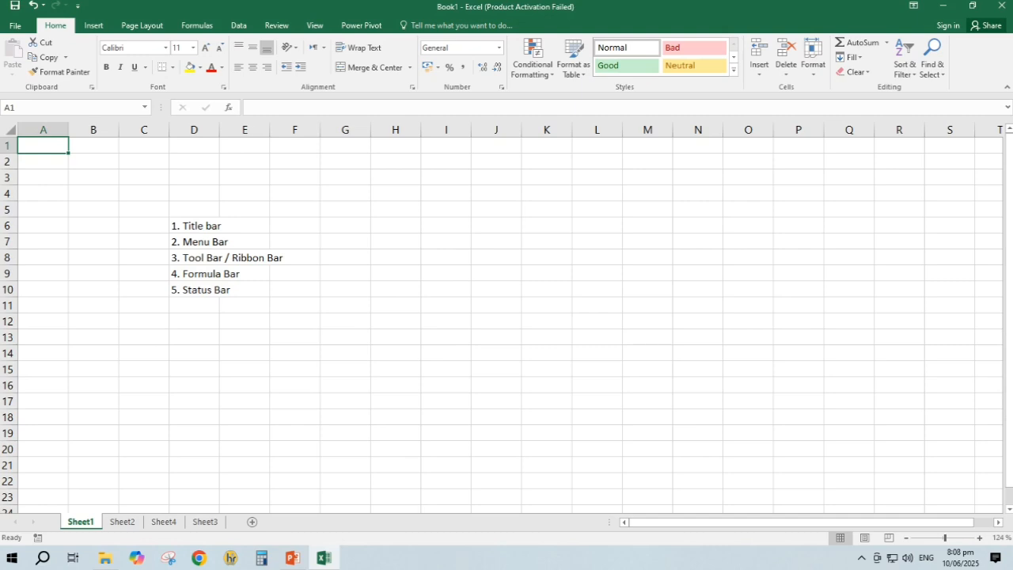
- Select the entire Sheet1 grid, and pick out individual cells around the sheet, ending at B10
click(9, 129)
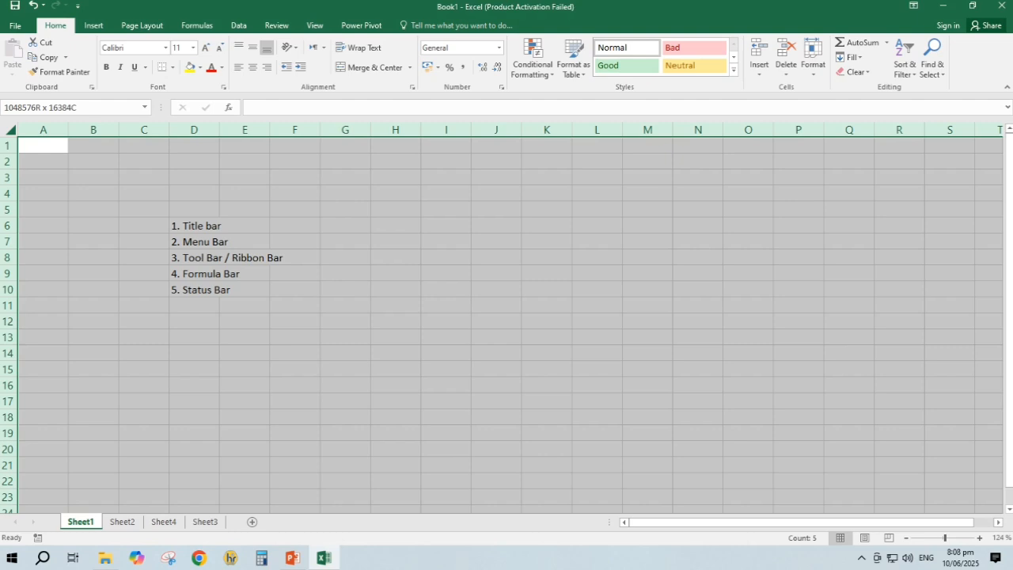
click(93, 161)
click(295, 177)
click(446, 209)
click(446, 290)
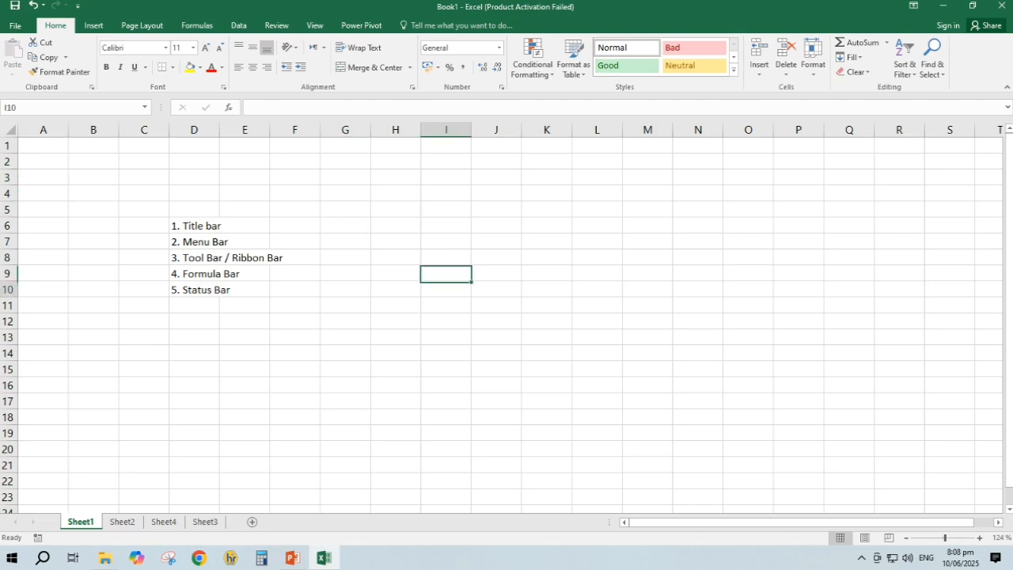
click(395, 305)
click(396, 257)
click(496, 241)
click(596, 289)
click(547, 337)
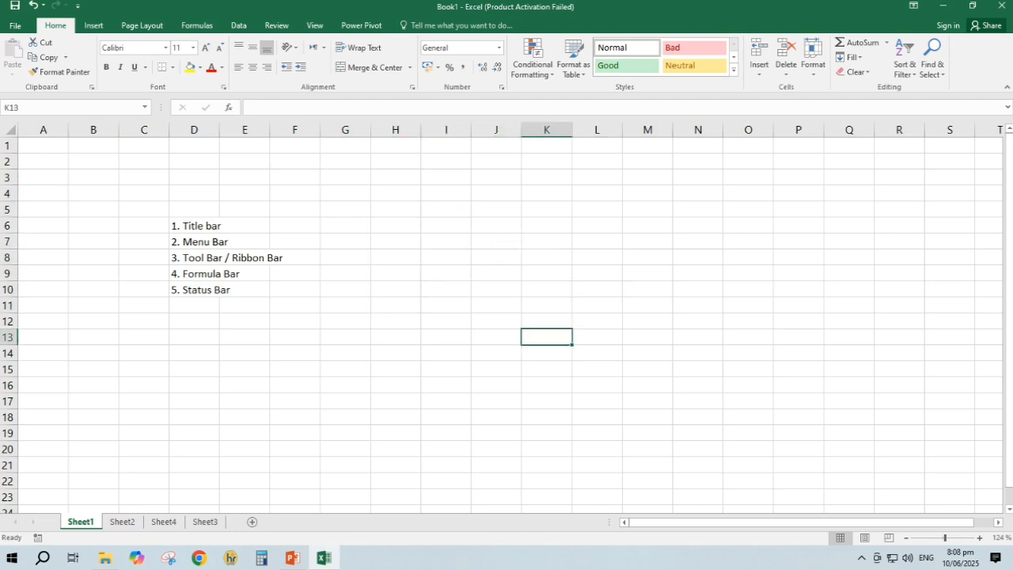
click(446, 368)
click(345, 369)
click(193, 337)
click(144, 338)
click(94, 290)
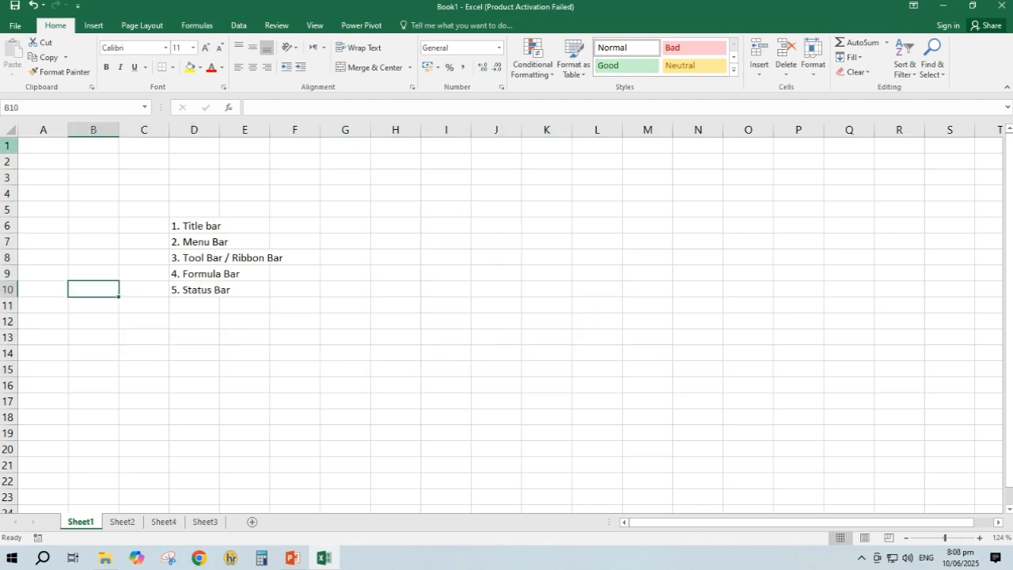
- Select all cells of Sheet1 again to read its row and column totals, and return to single cell I3
click(10, 130)
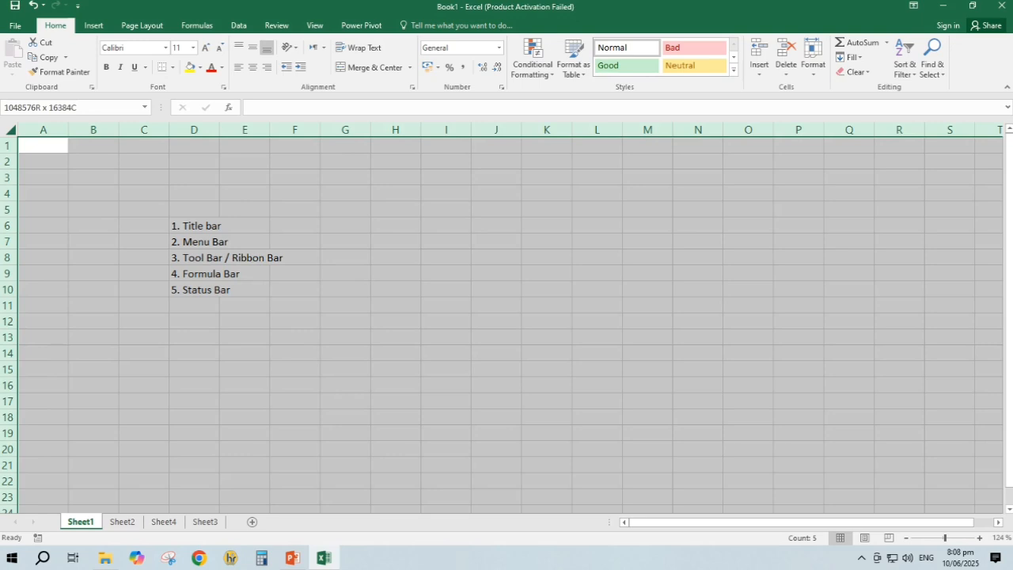
click(496, 273)
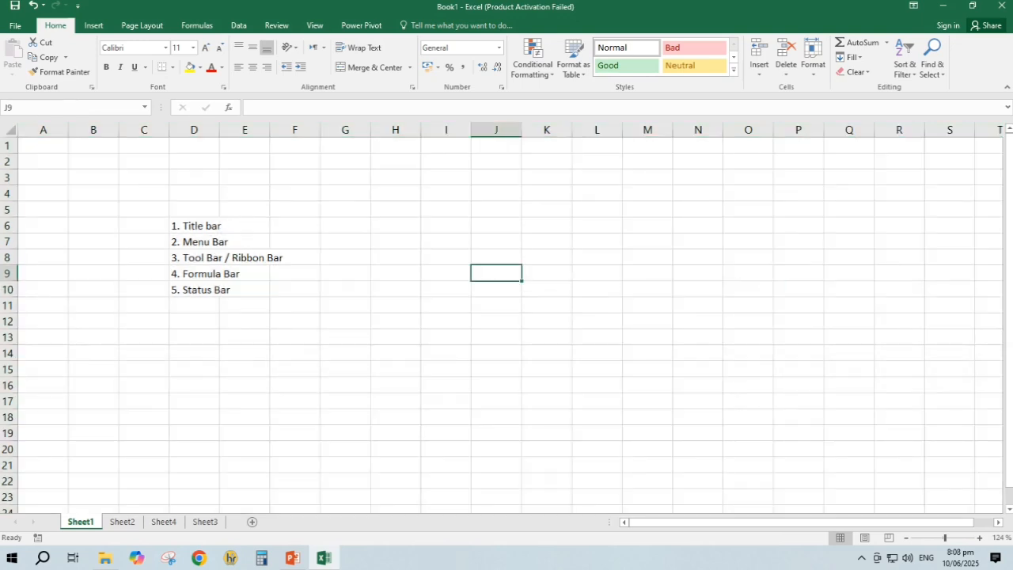
click(447, 177)
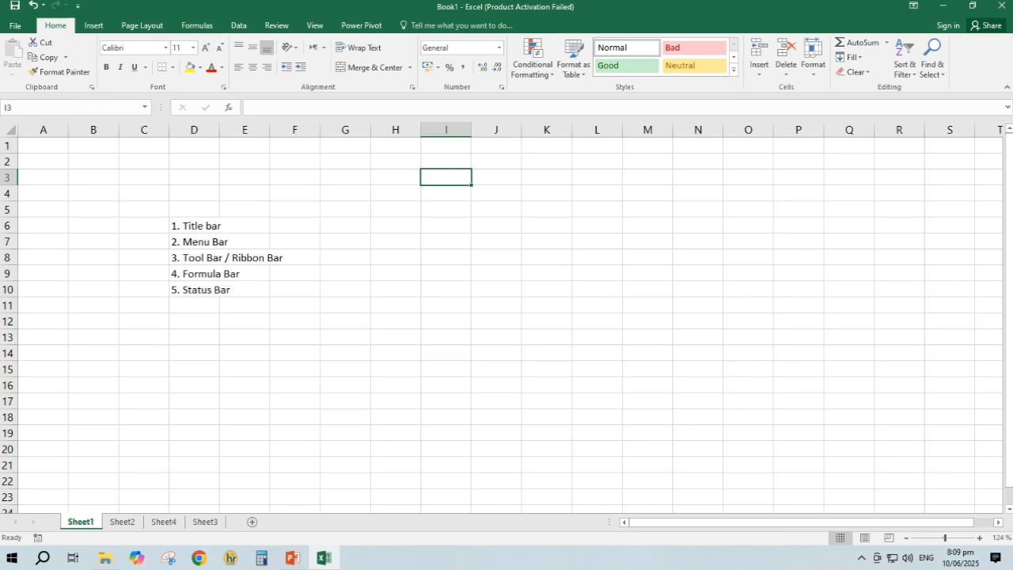
scroll(507, 316, up, 4)
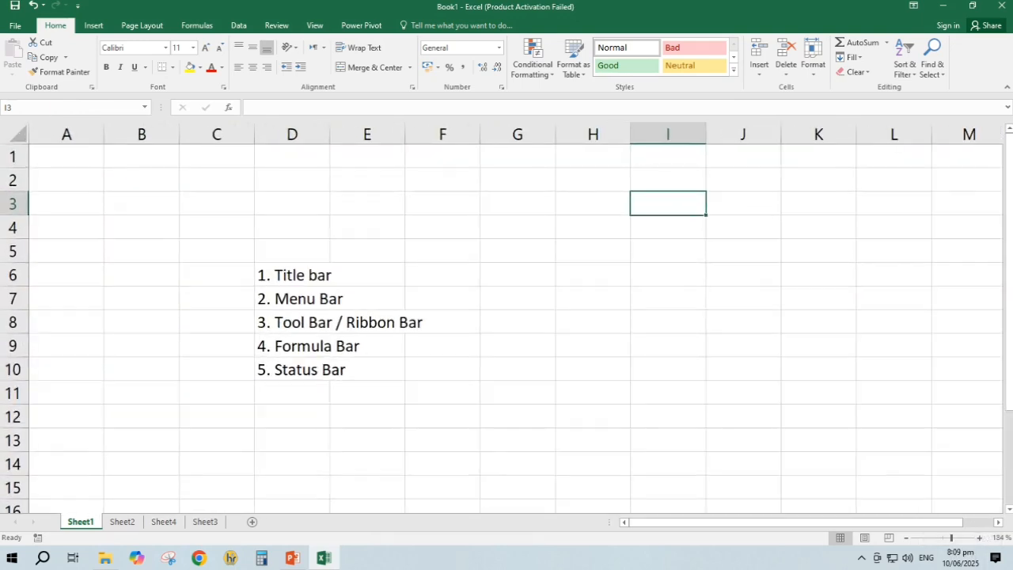
click(593, 275)
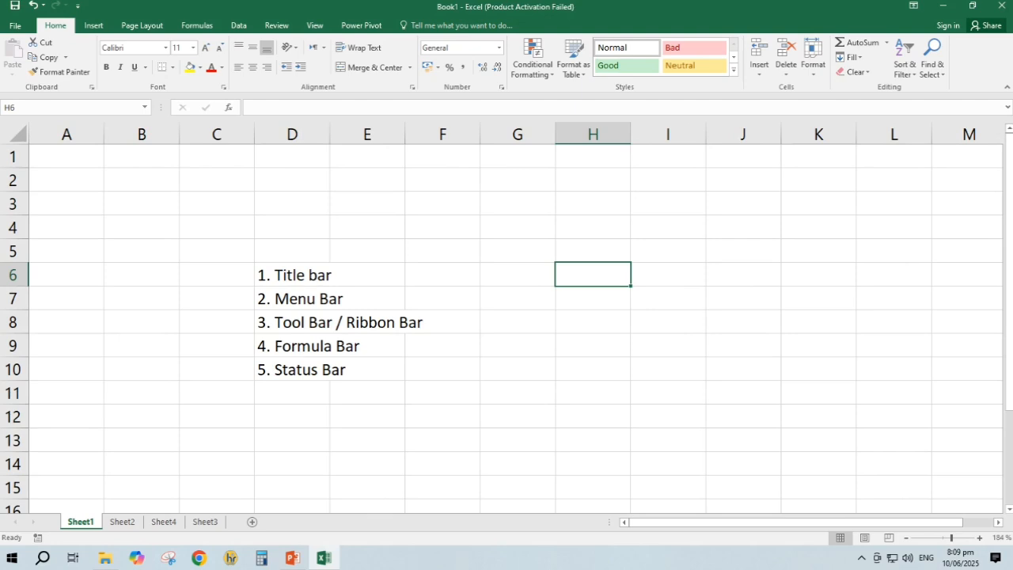
text(10)
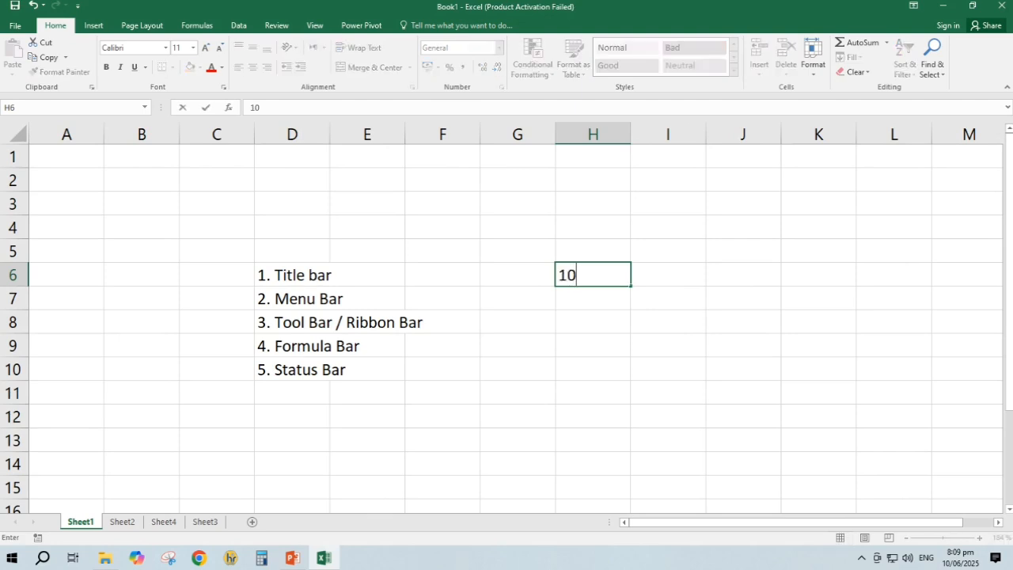
text(48576)
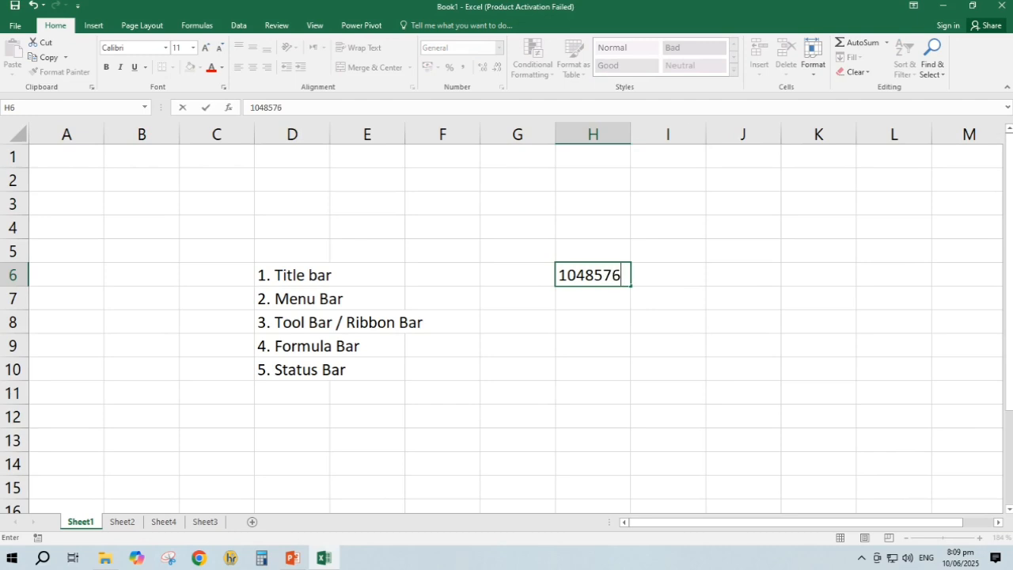
key(Return)
key(Up)
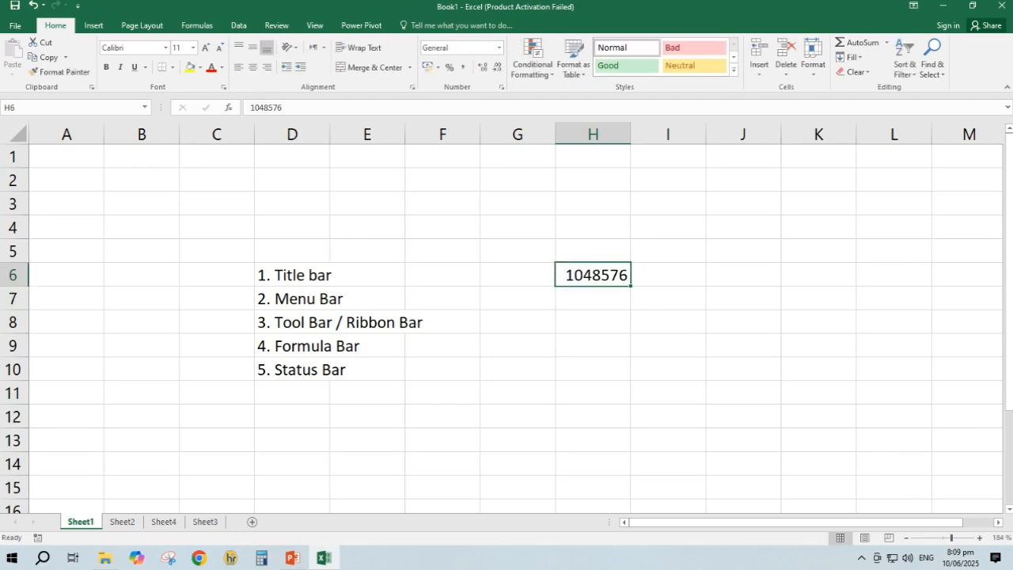
key(Delete)
- Enter the label "Total No of Rows" in cell I5 of Sheet1
key(Right)
key(Up)
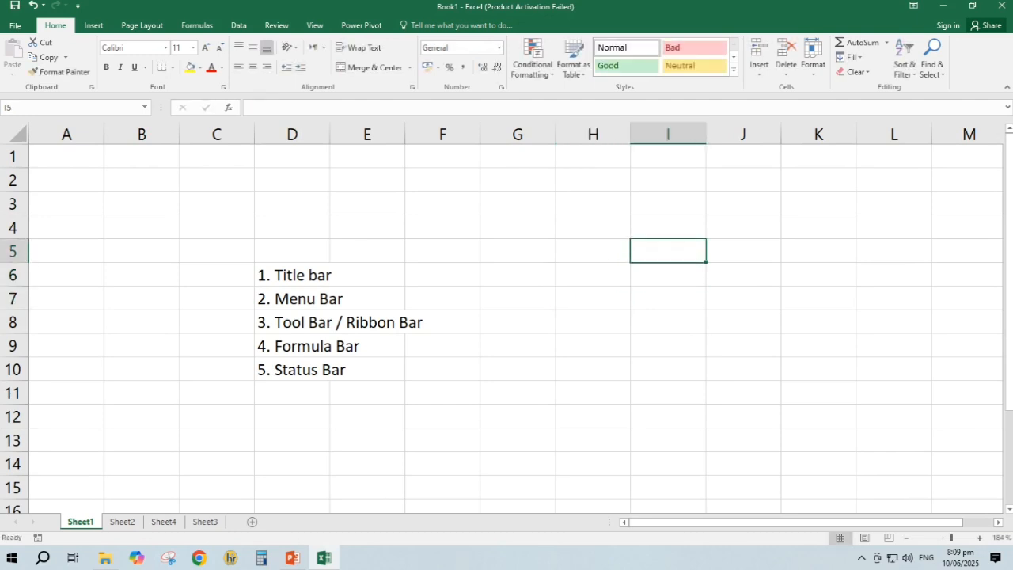
text(Total)
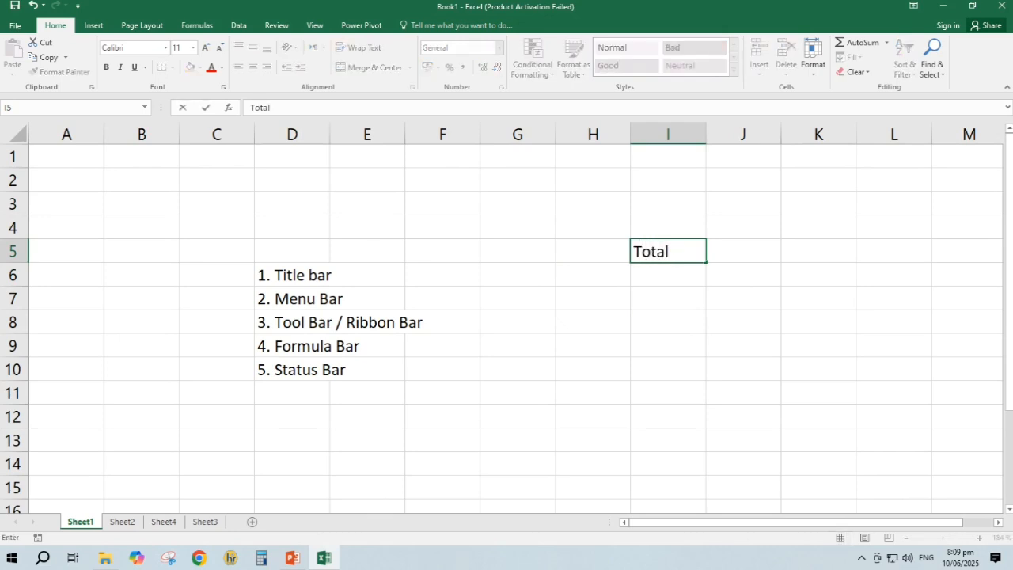
text( No of Rows)
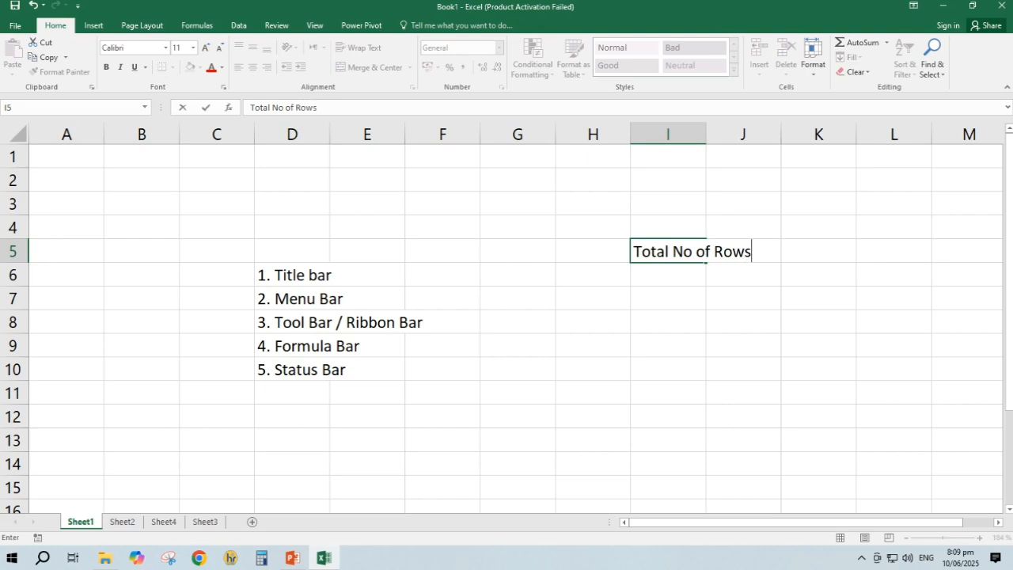
key(Return)
- Enter the label "Total No of Columns" in cell I7, leaving one blank row below the rows label
key(Return)
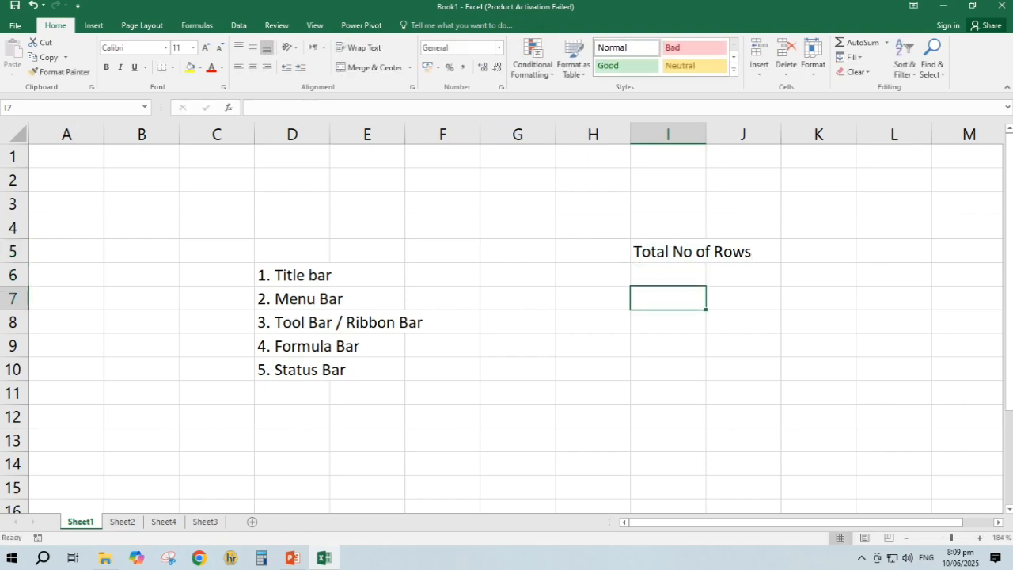
text(Total )
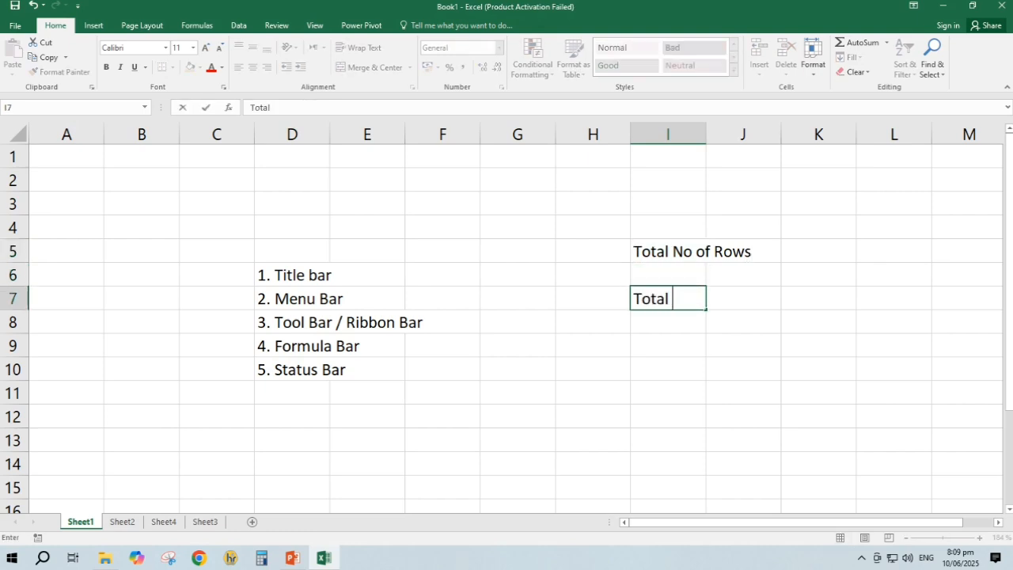
text(No of C)
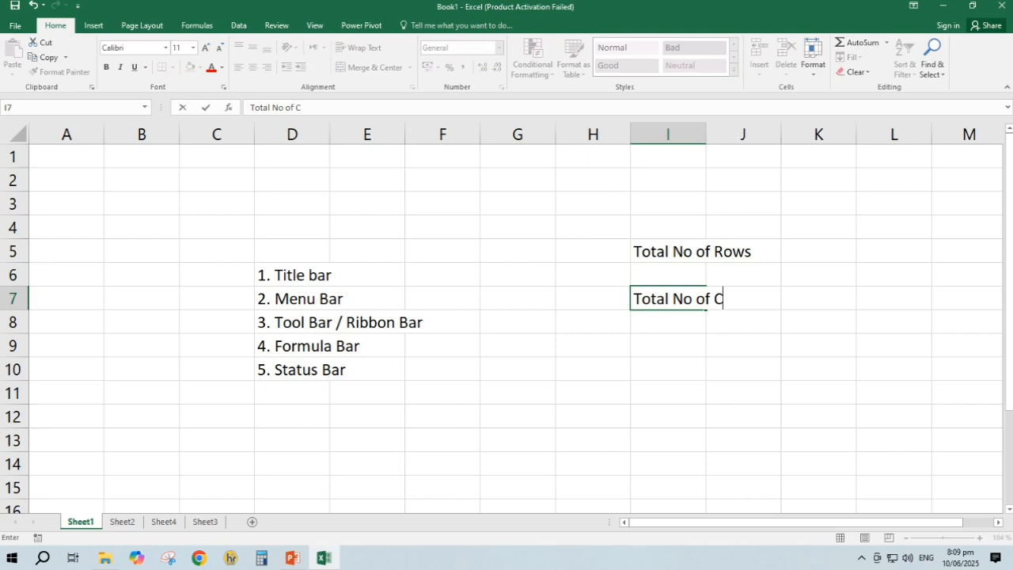
text(olumns)
key(Return)
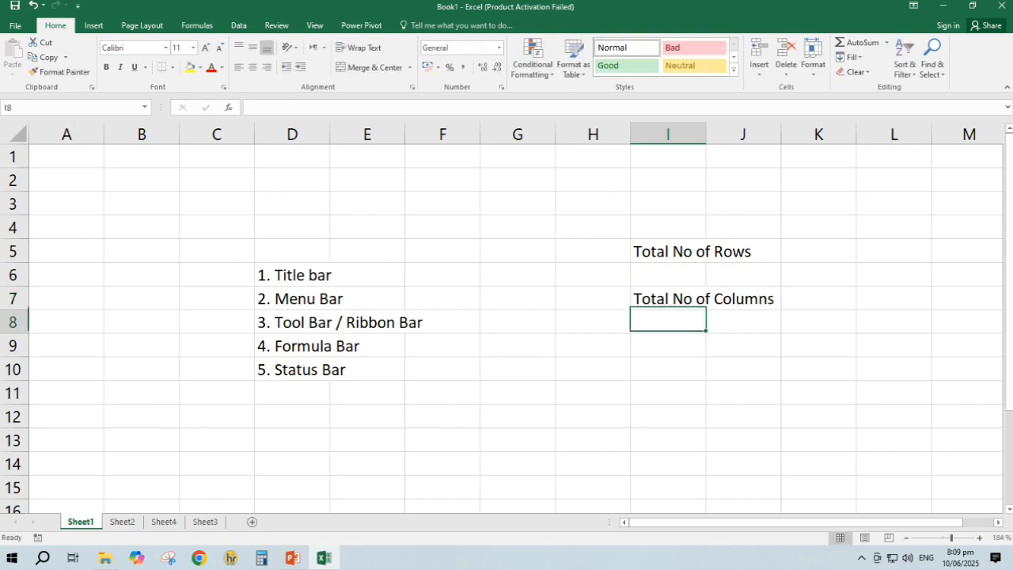
- Enter the label "Total No of Cells" in cell I9, leaving one blank row below the columns label
key(Return)
text(T)
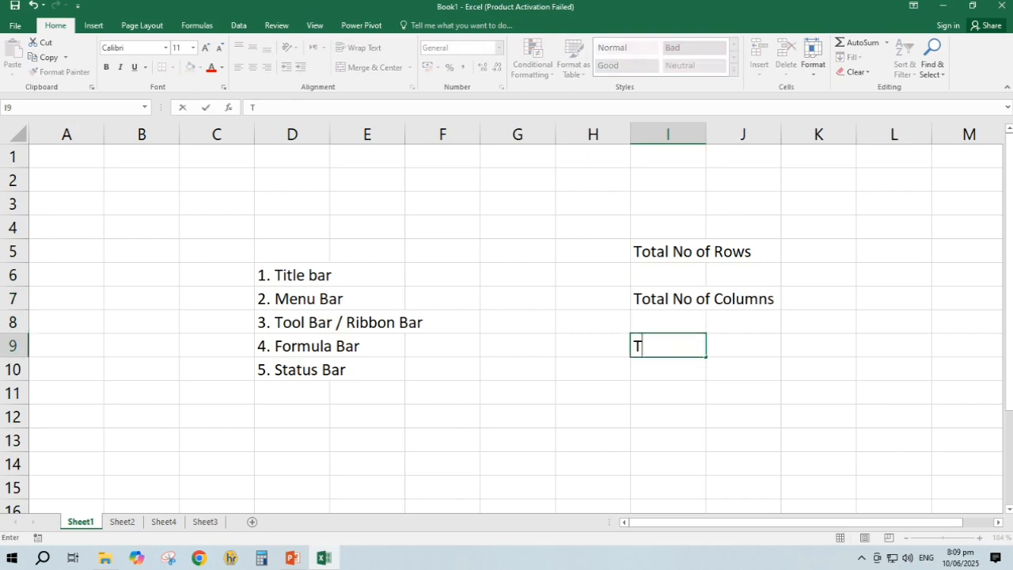
text(otal N)
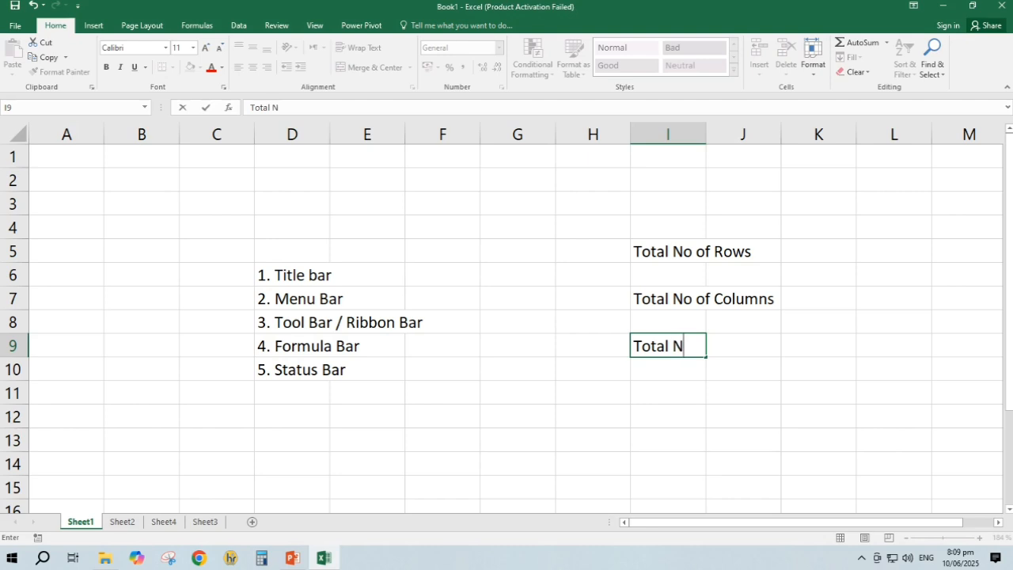
text(o of Cells)
key(Return)
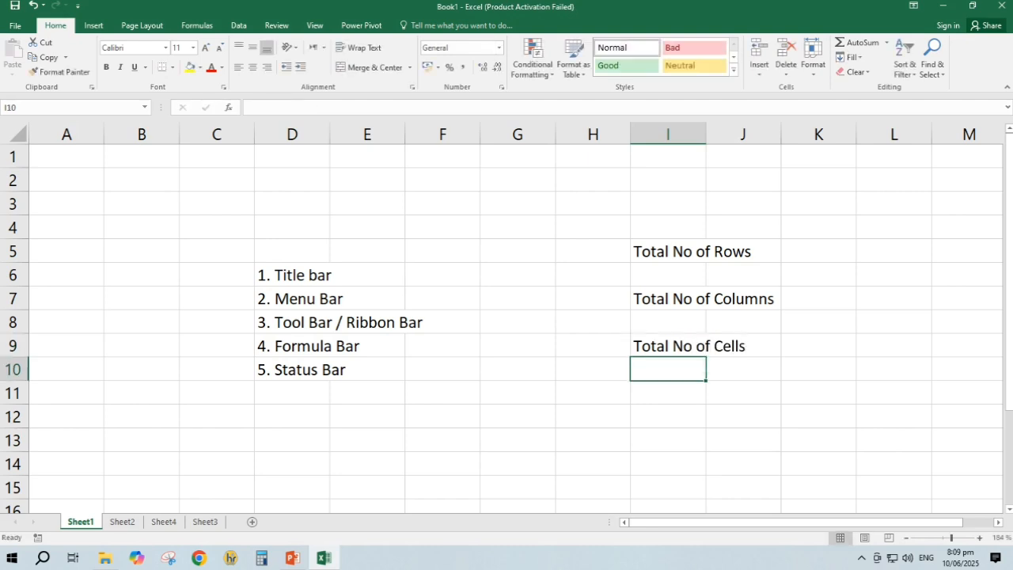
key(Return)
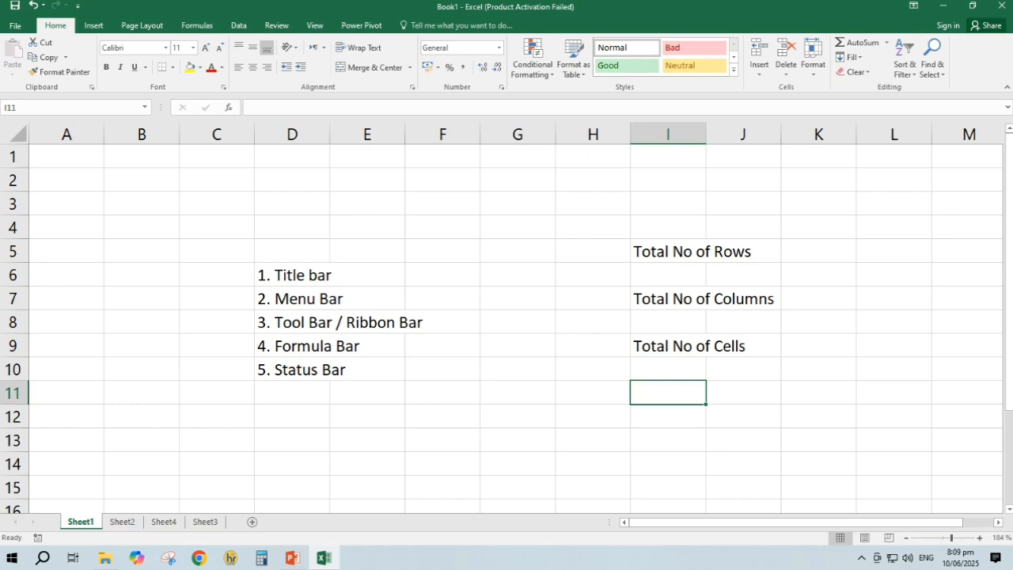
- Enter the row total 1048576 in cell L5, in line with its label
click(894, 251)
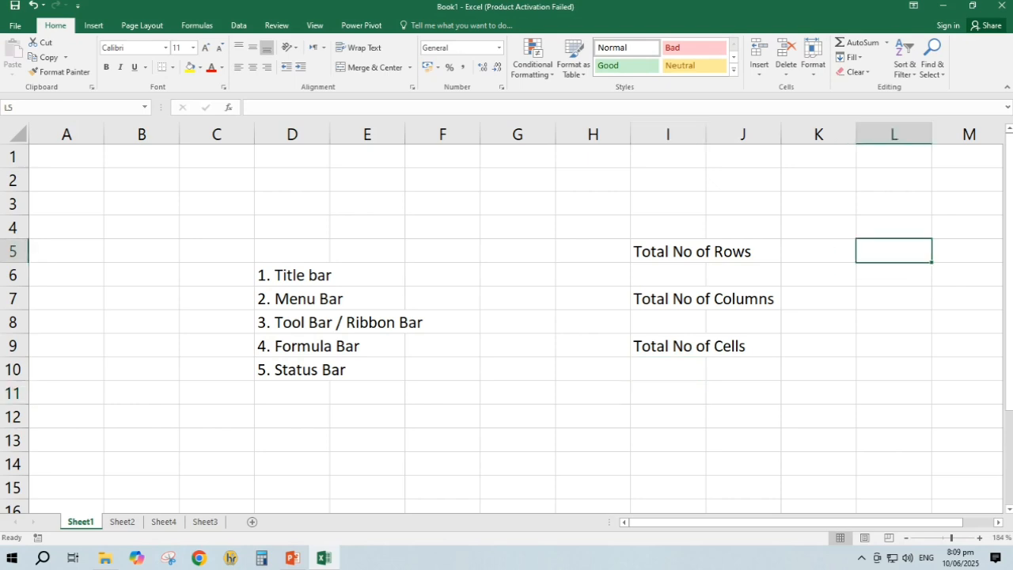
text(10)
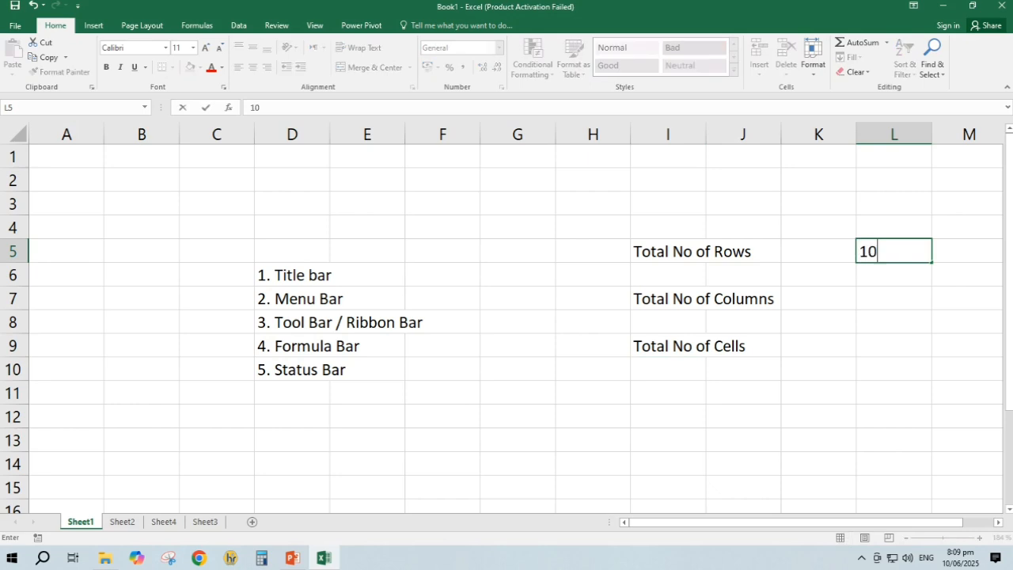
text(48576)
key(Return)
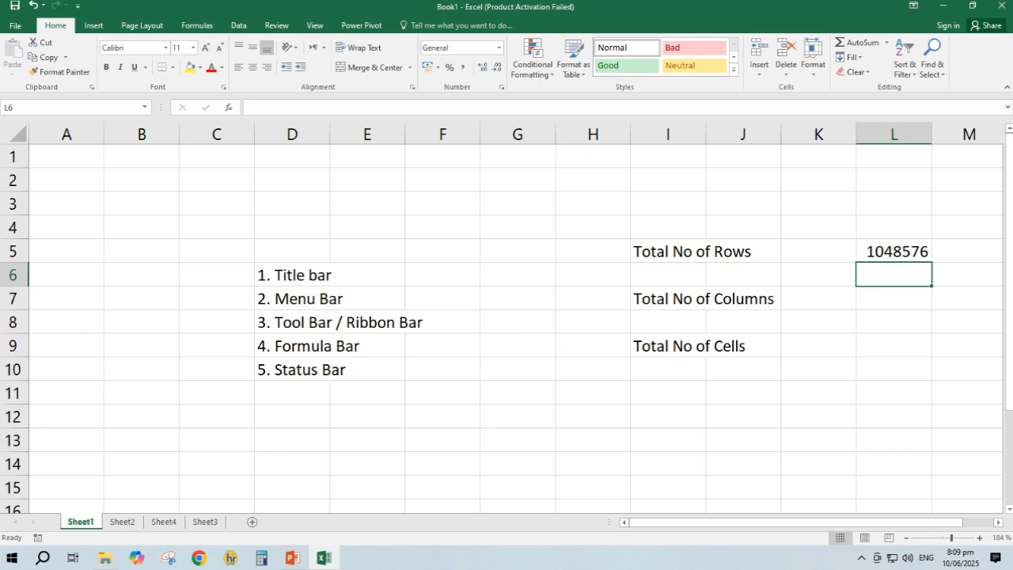
- Enter the column total 16384 in cell L7, in line with its label
click(893, 297)
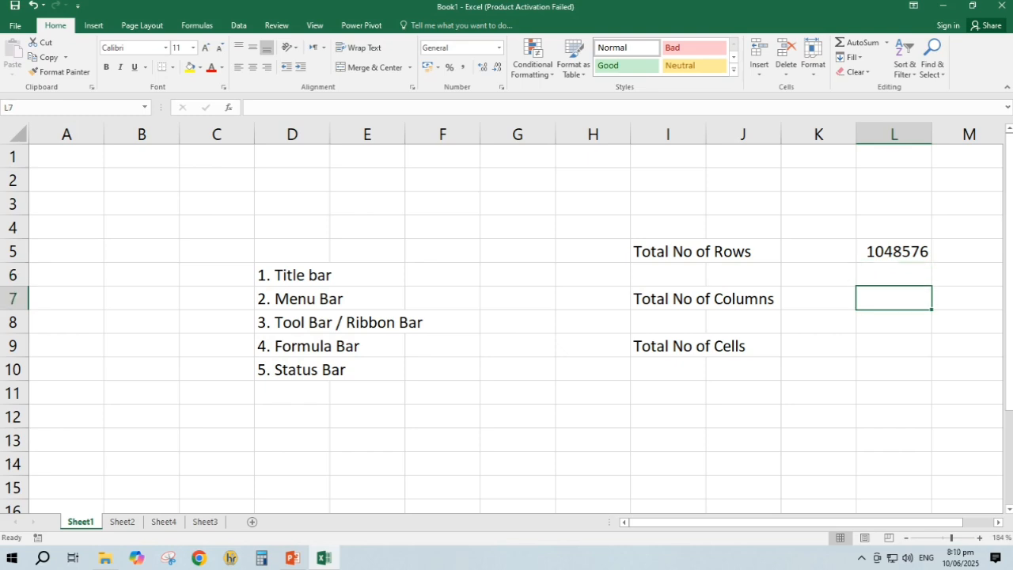
text(16384)
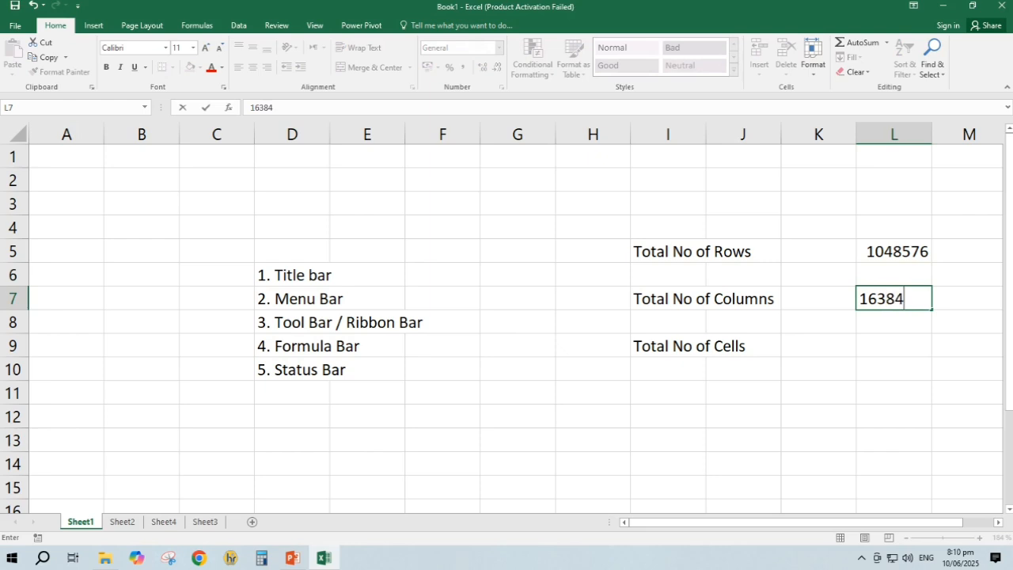
key(Return)
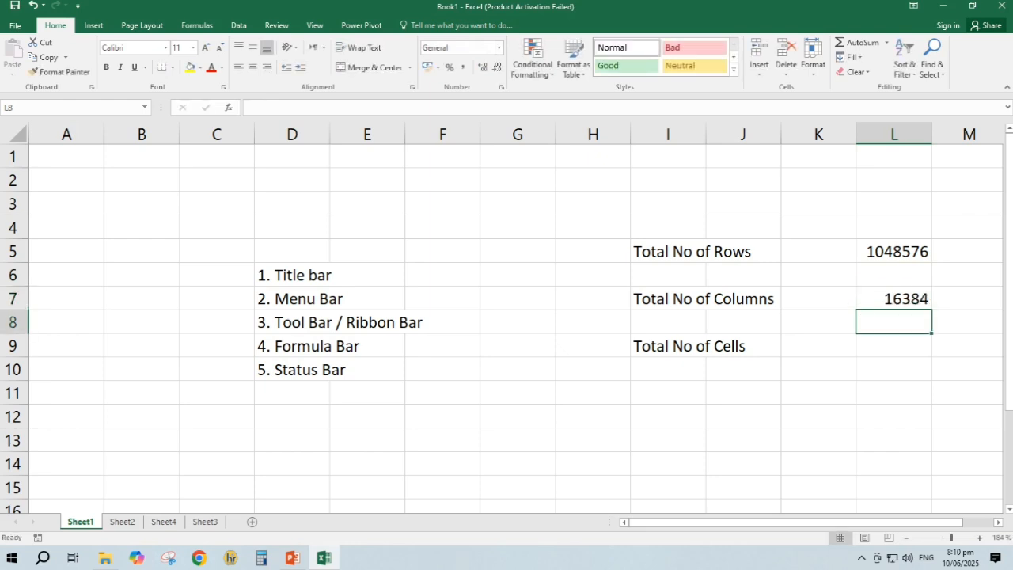
- Select the entire Sheet1 grid to show all its cells, and return to cell L9 beside the cells label
key(Down)
key(Down)
key(Up)
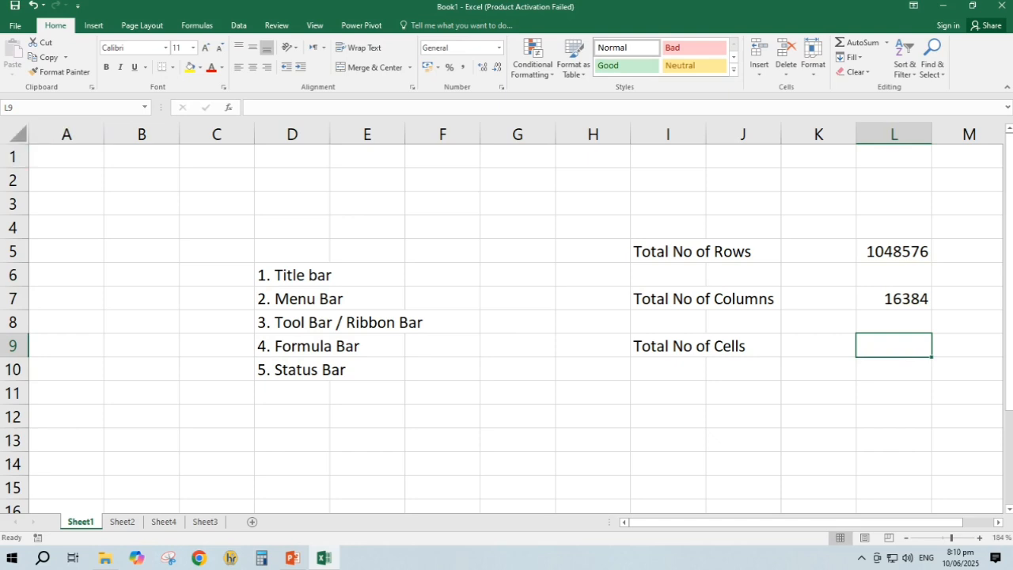
click(14, 134)
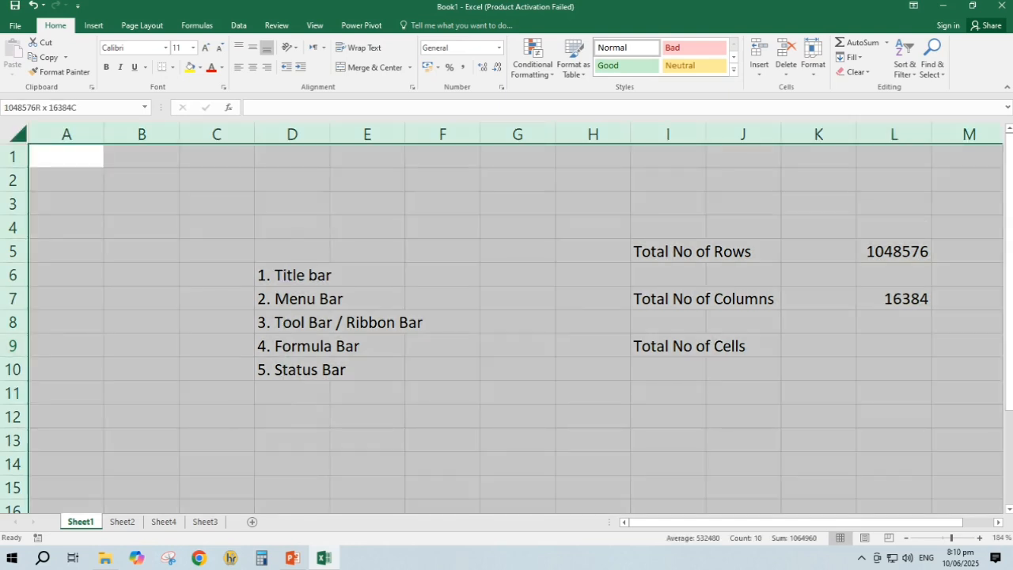
click(894, 369)
key(Up)
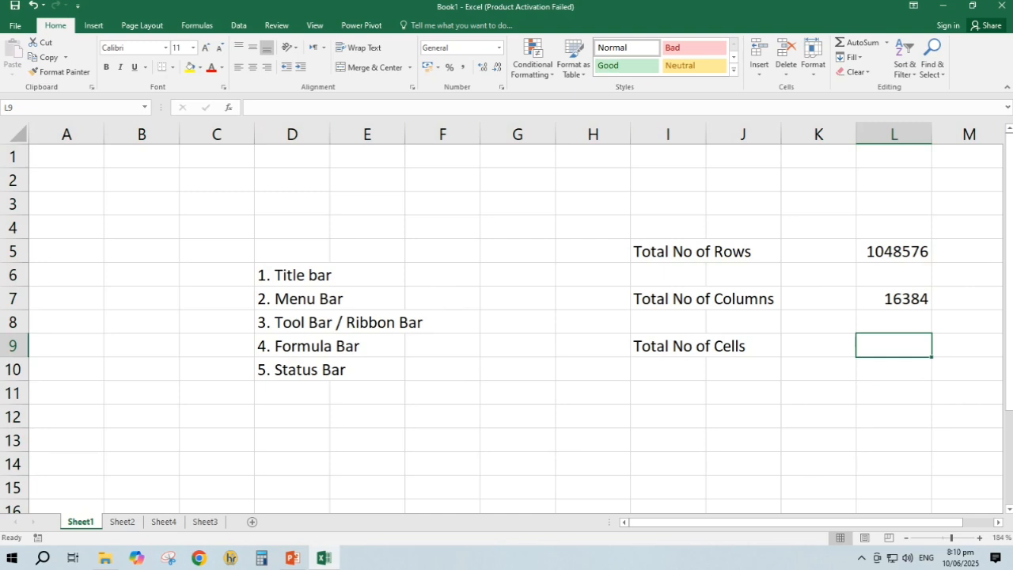
click(442, 392)
click(894, 346)
- Begin a SUM formula in cell L9 for the total number of cells
text(=)
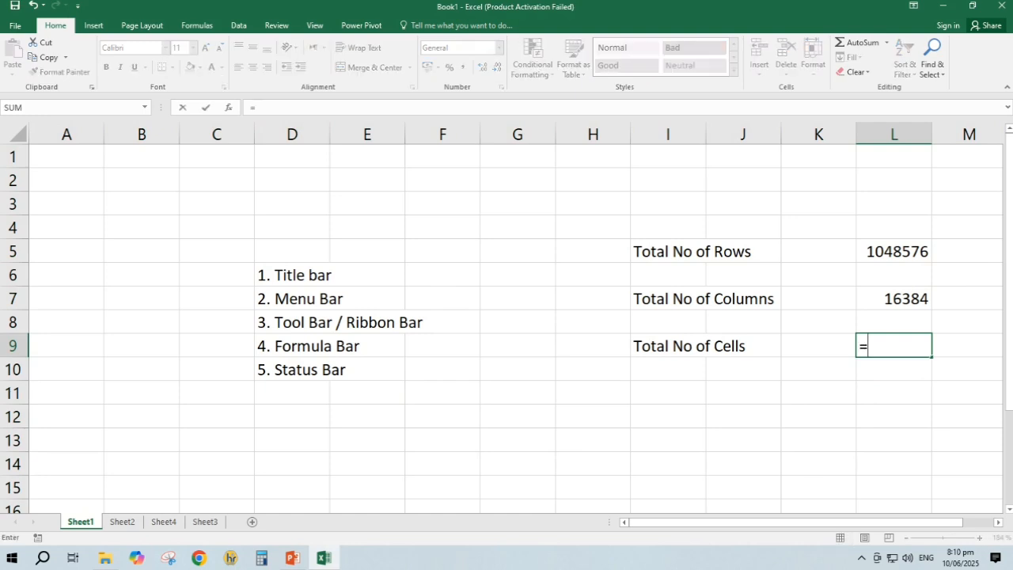
key(BackSpace)
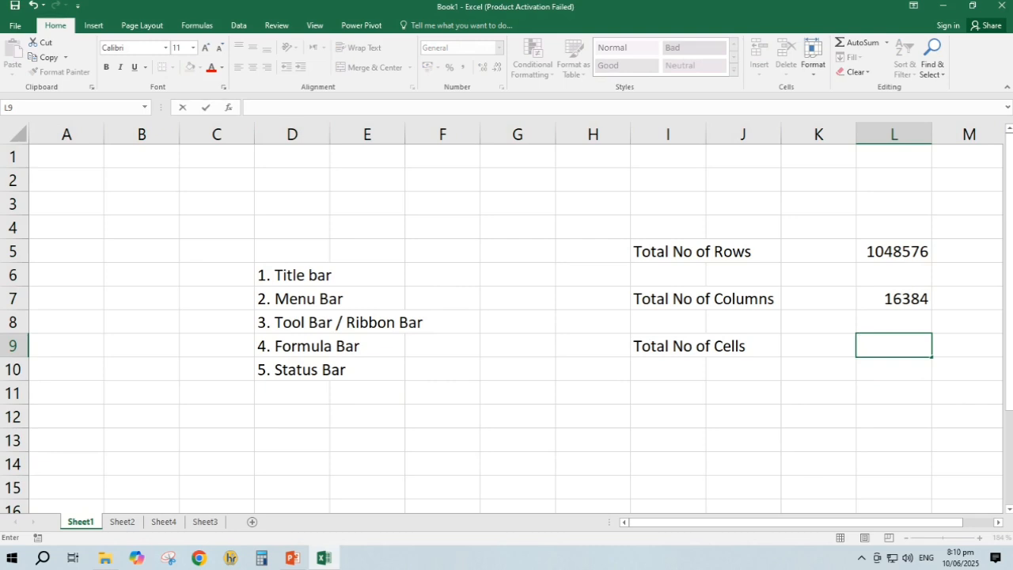
text(=)
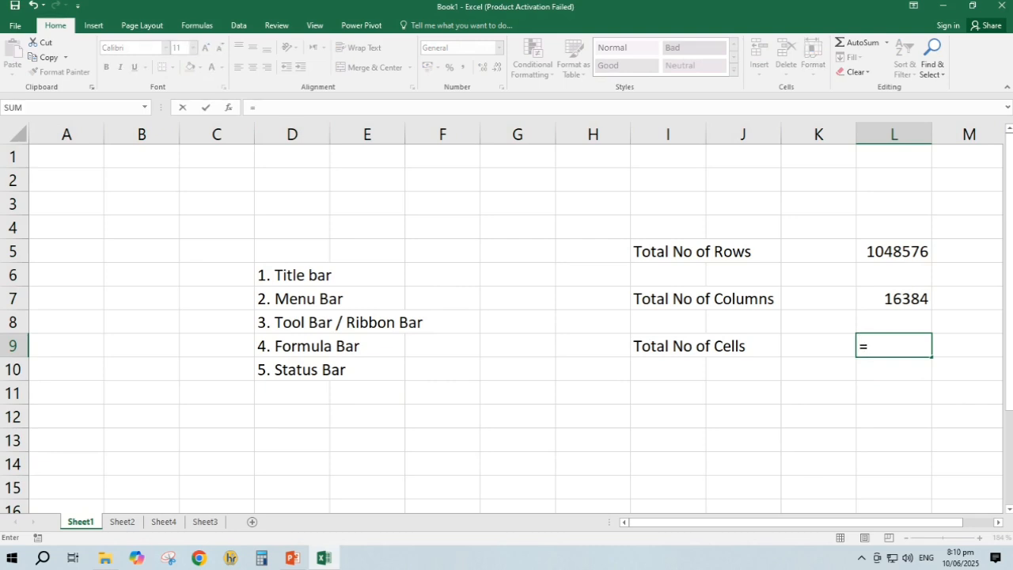
text(sum)
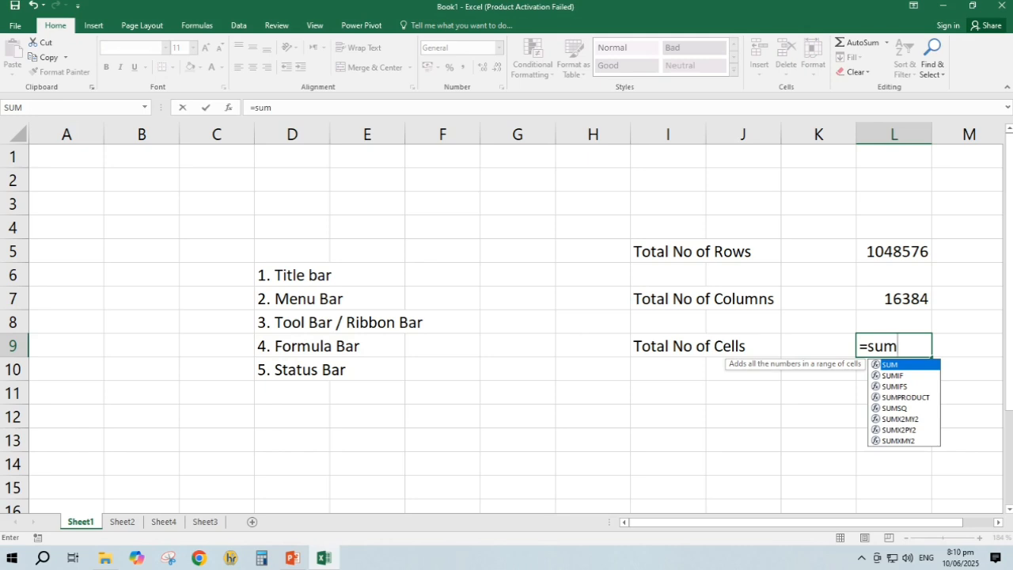
text(()
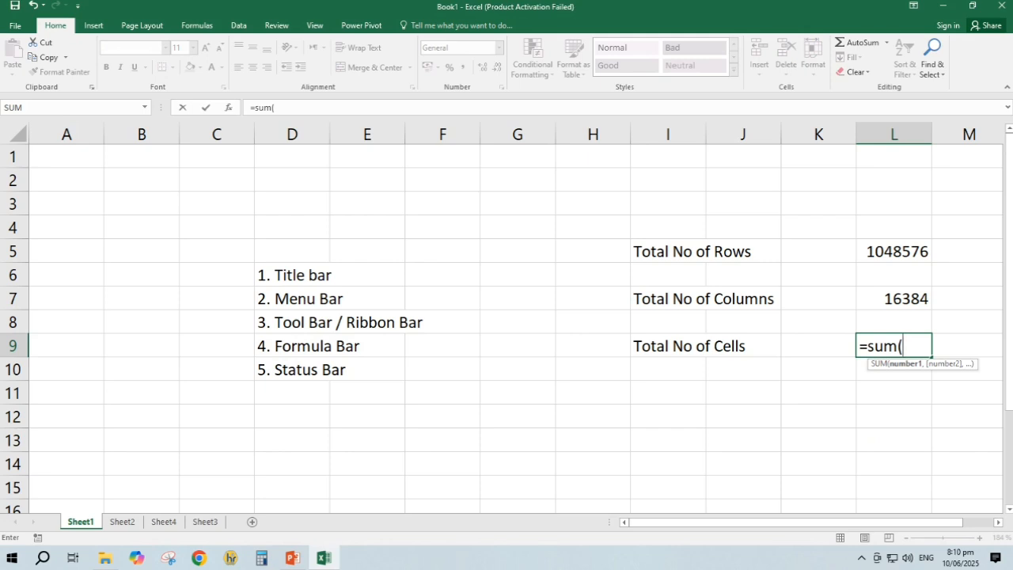
text(1025)
key(BackSpace)
key(BackSpace)
key(BackSpace)
key(BackSpace)
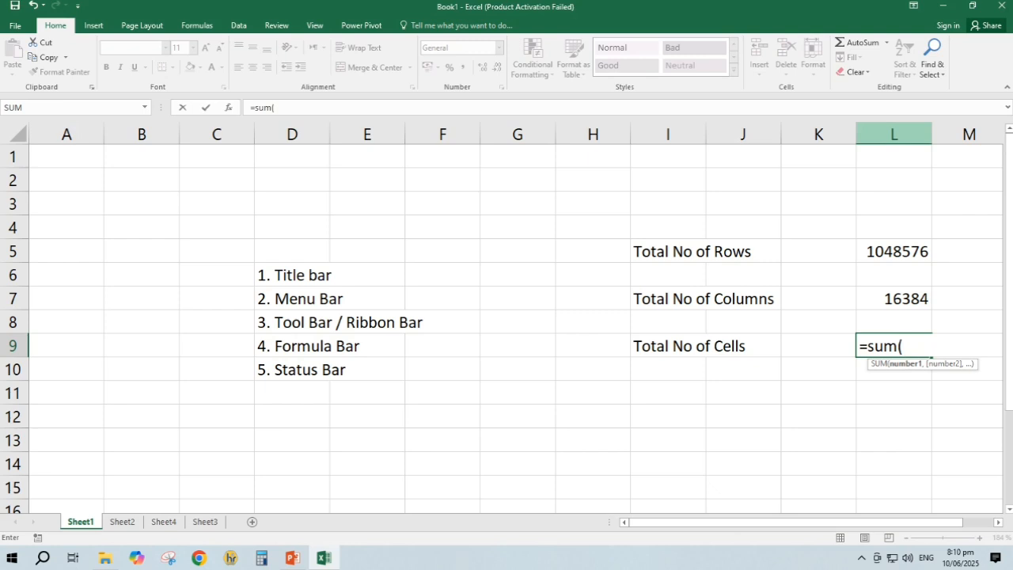
text(l)
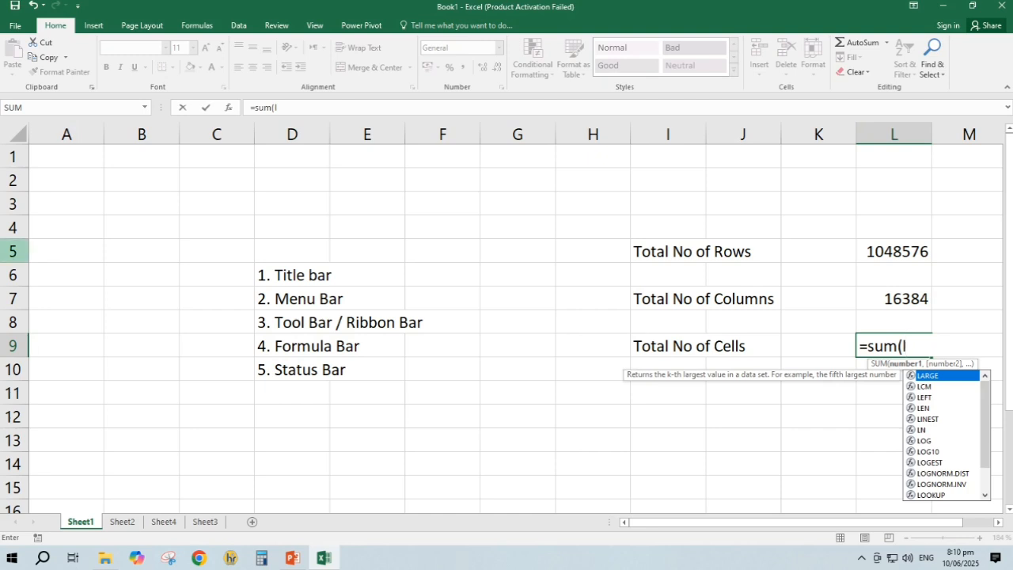
text(5)
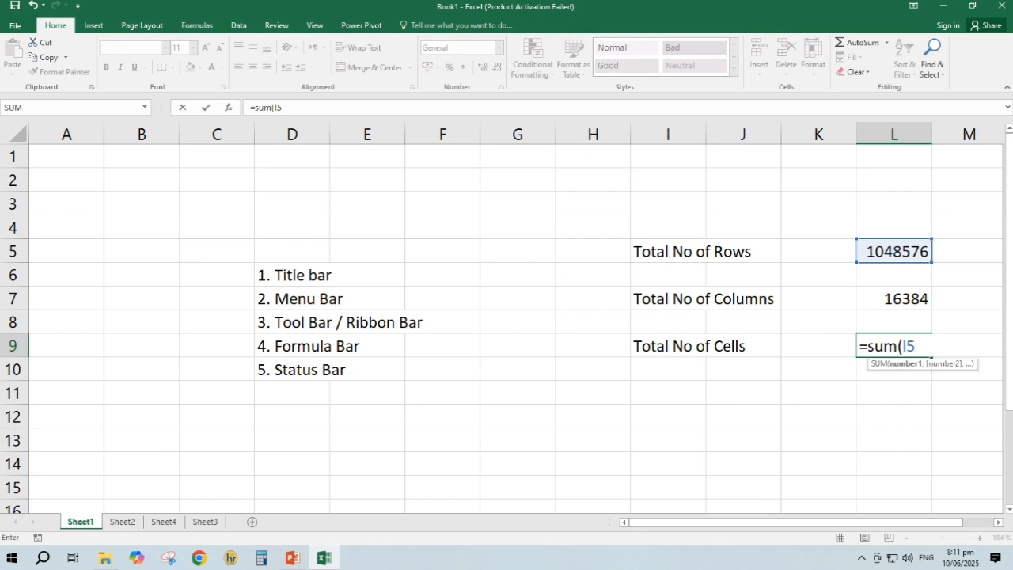
key(BackSpace)
key(BackSpace)
text(5l)
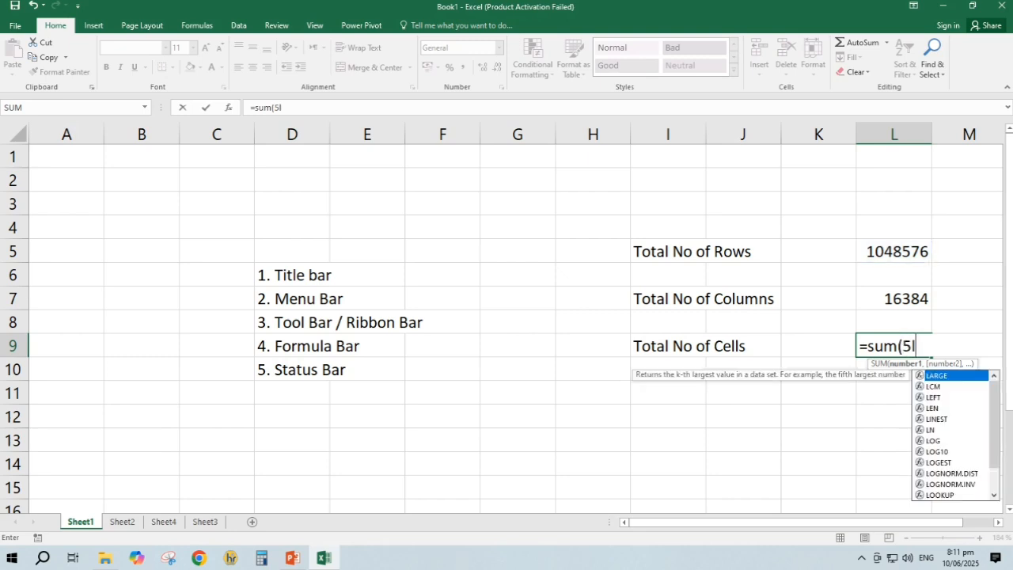
key(BackSpace)
key(BackSpace)
- Complete the formula in L9 as =SUM(L5*L7), multiplying the row total by the column total
text(l)
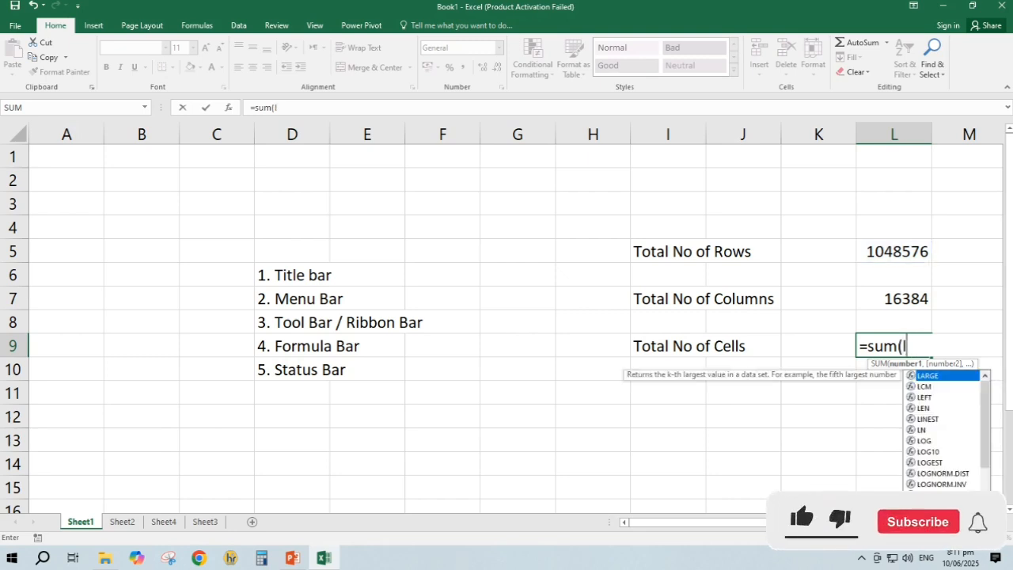
text(5*)
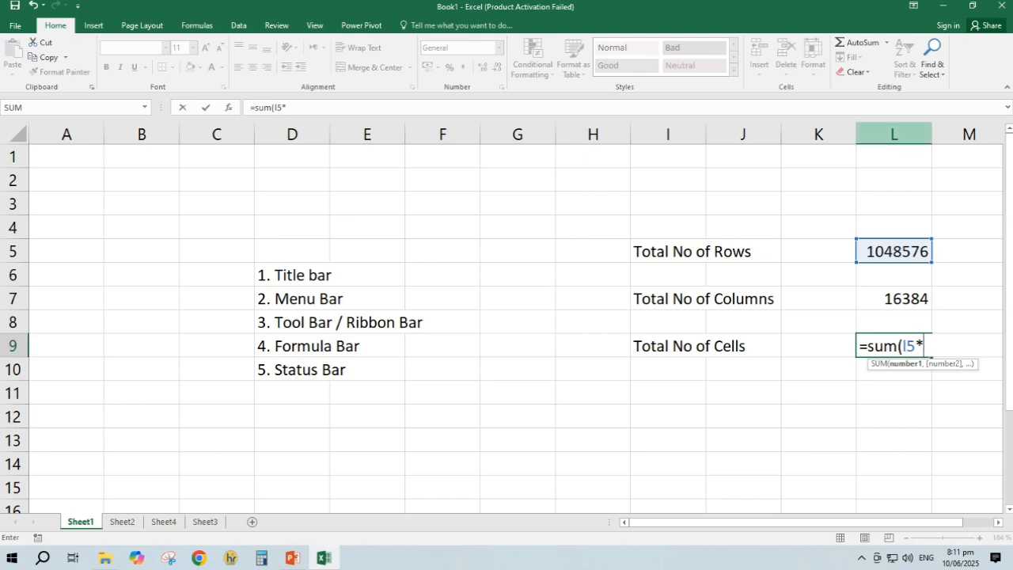
text(l)
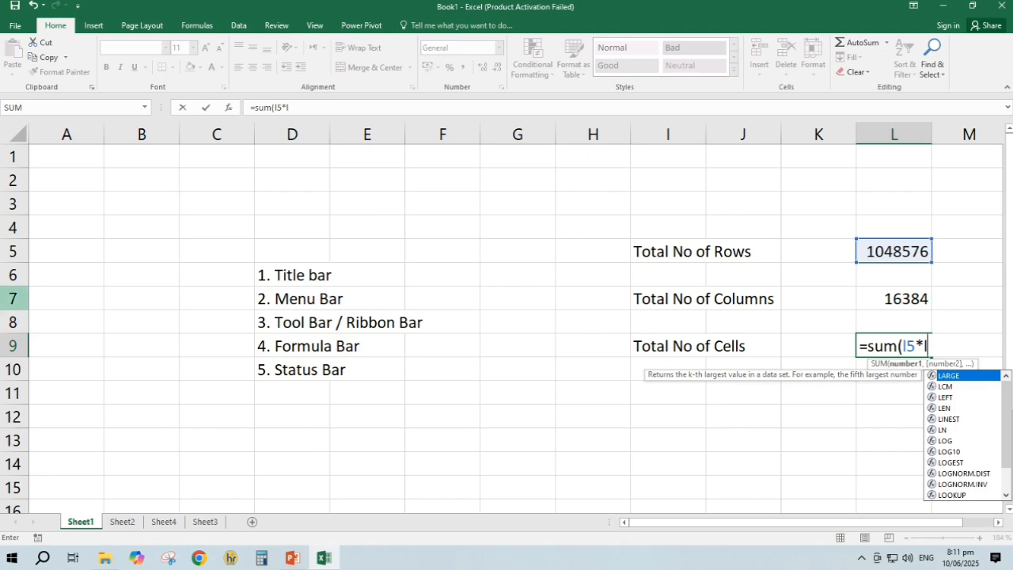
text(7)
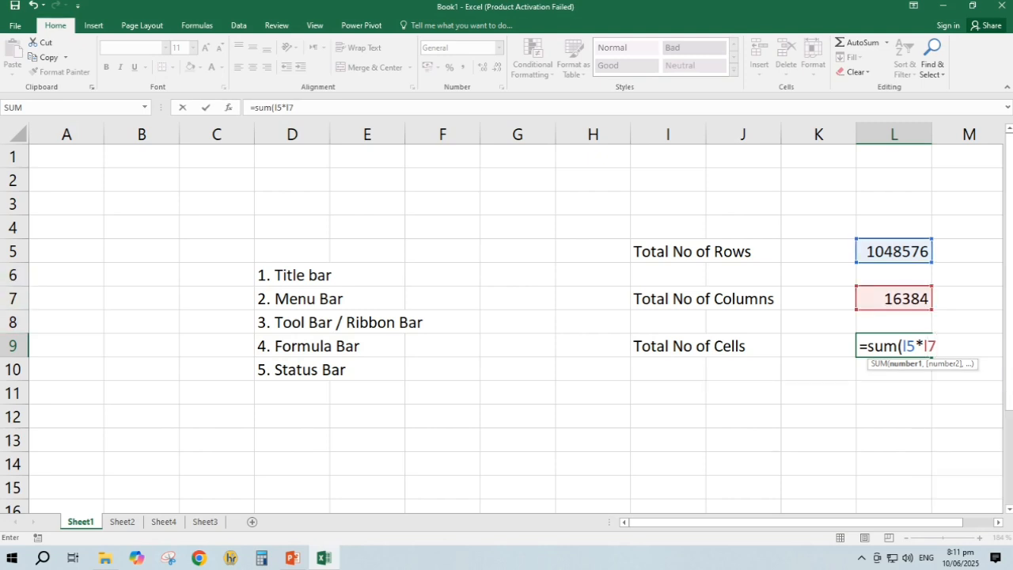
text())
key(Return)
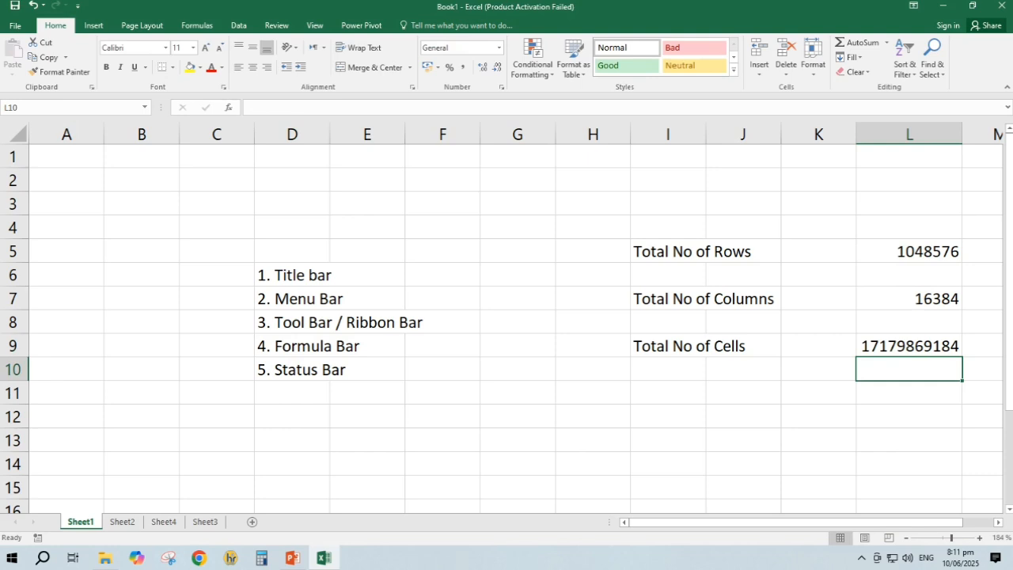
- Apply a black outside border separately to each of the three total cells L5, L7 and L9
drag(595, 205, 978, 370)
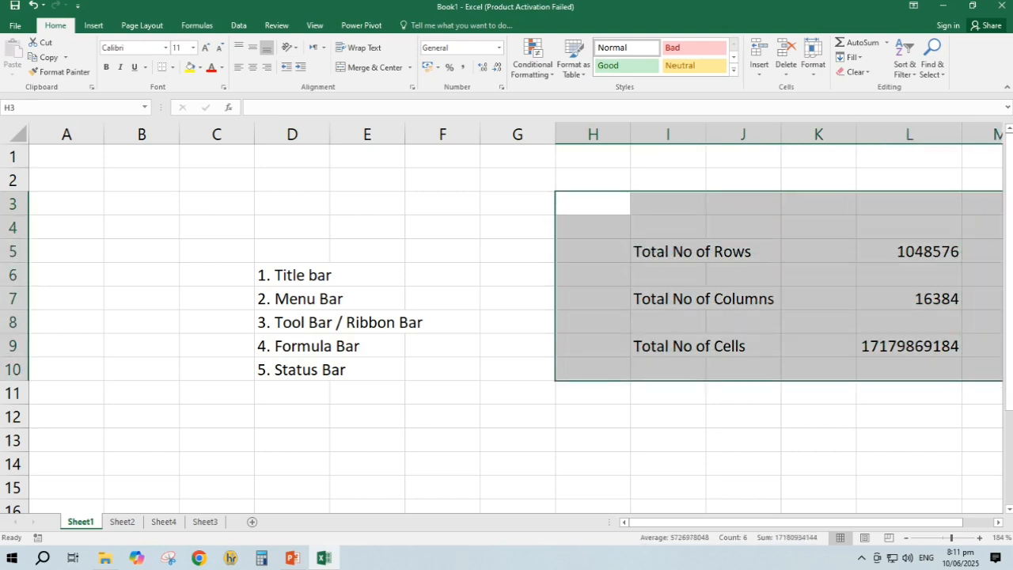
drag(682, 523, 712, 522)
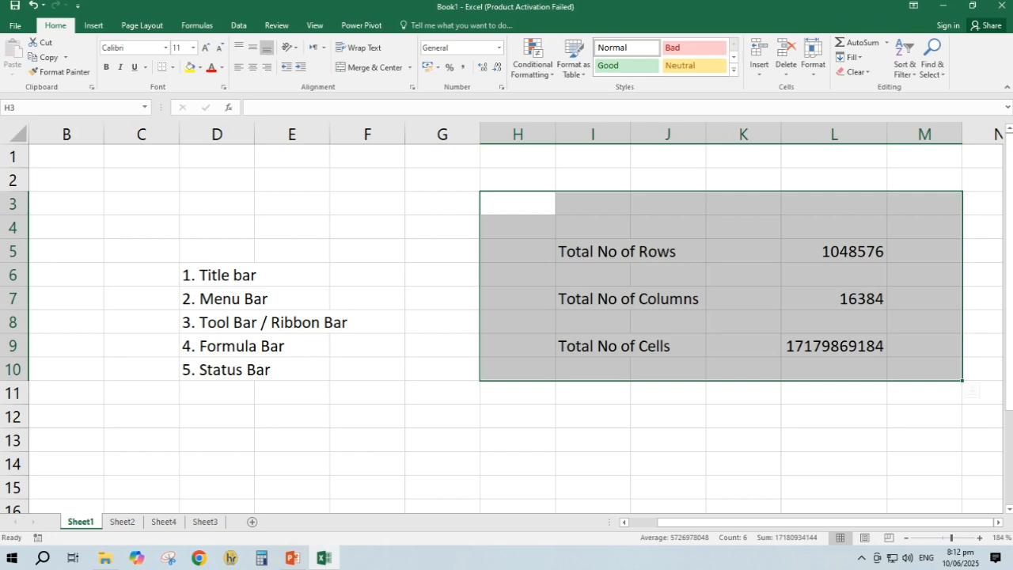
click(834, 251)
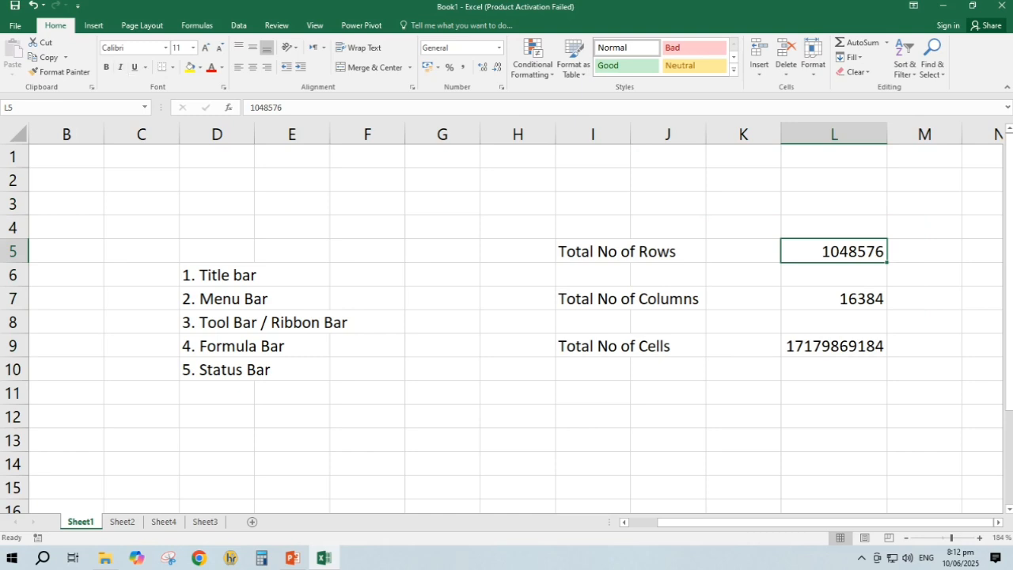
click(172, 67)
click(205, 208)
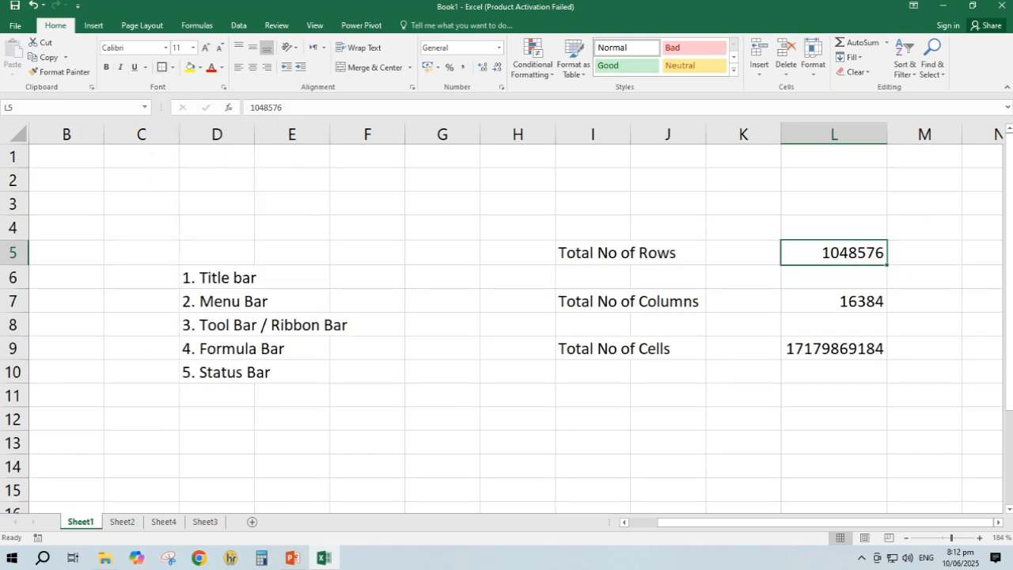
click(834, 300)
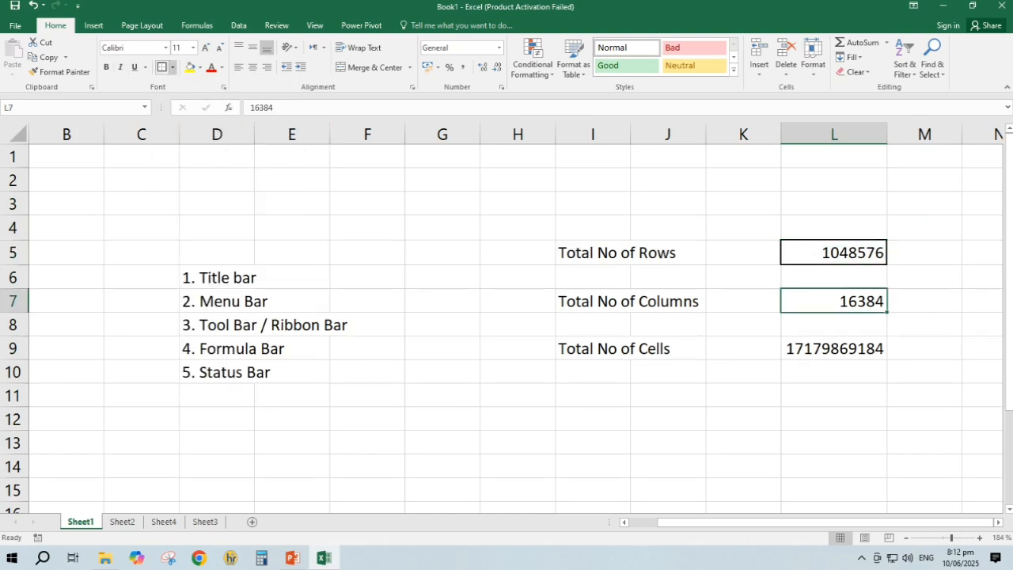
click(161, 68)
click(834, 350)
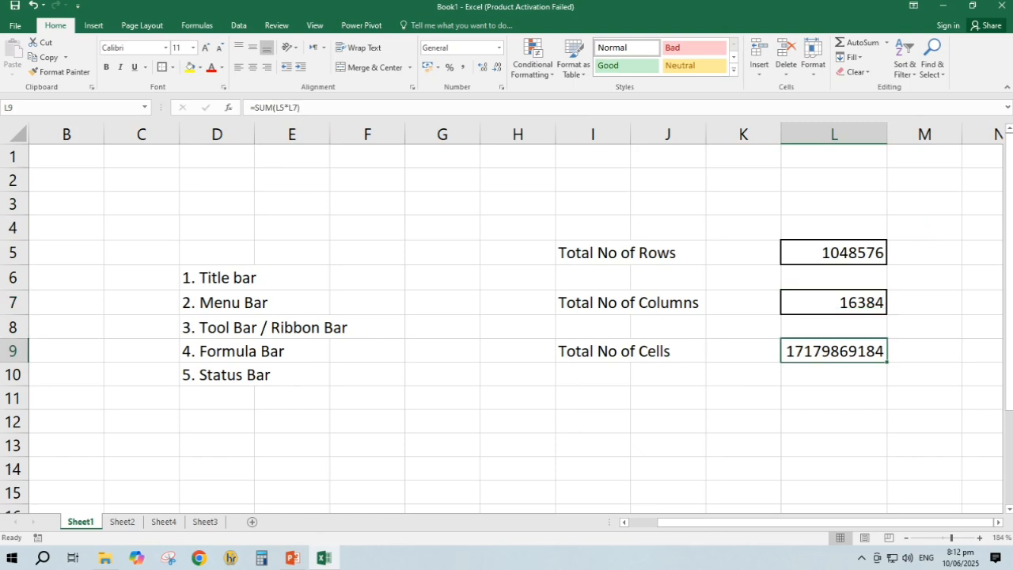
click(161, 67)
click(668, 399)
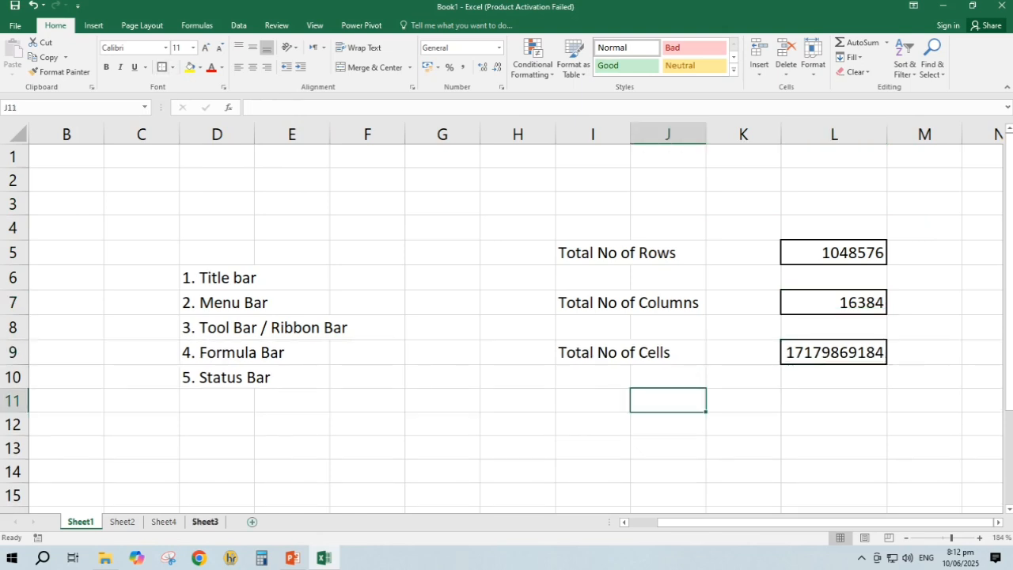
- Look through Sheet2, Sheet4 and Sheet3, and return to Sheet1
click(122, 521)
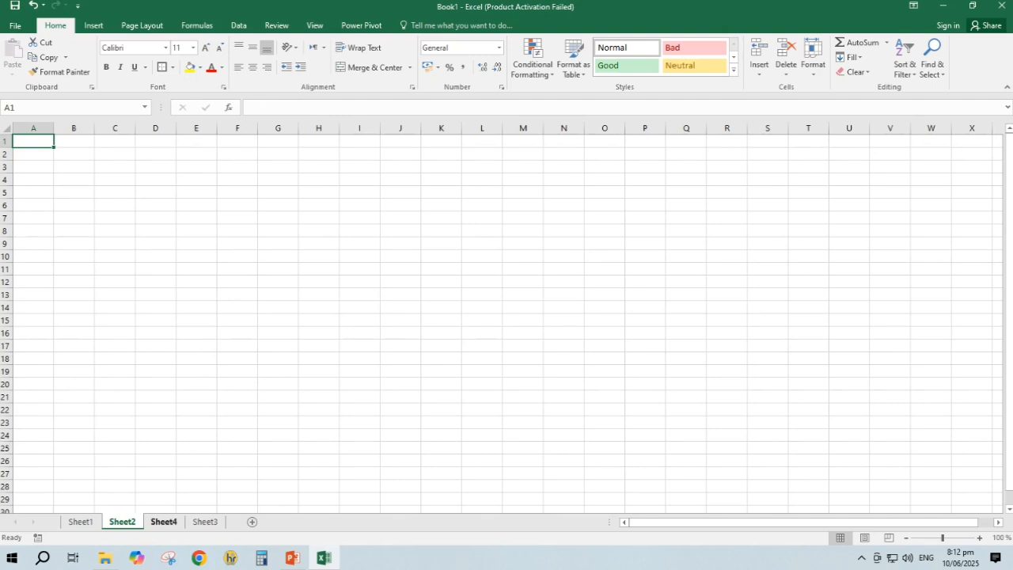
click(164, 522)
click(205, 521)
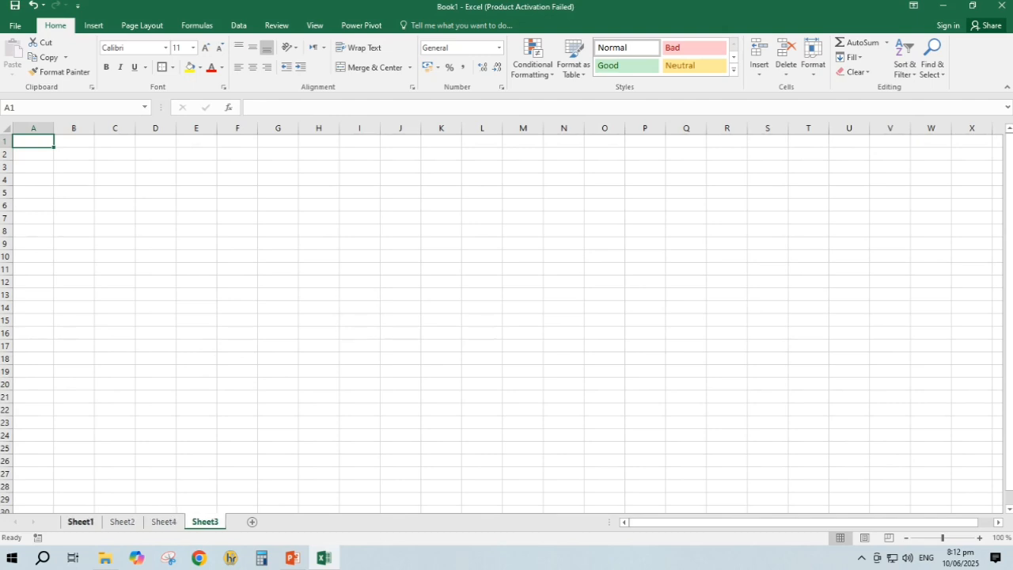
click(79, 521)
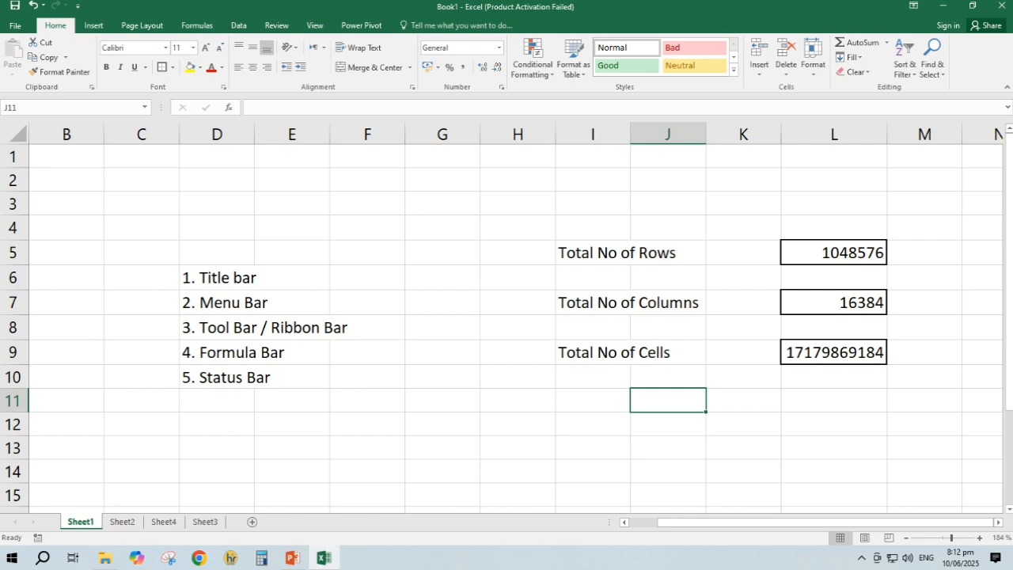
- Enter the label "sheets insert" in cell I12 and the version year 2003 in cell L12
click(593, 424)
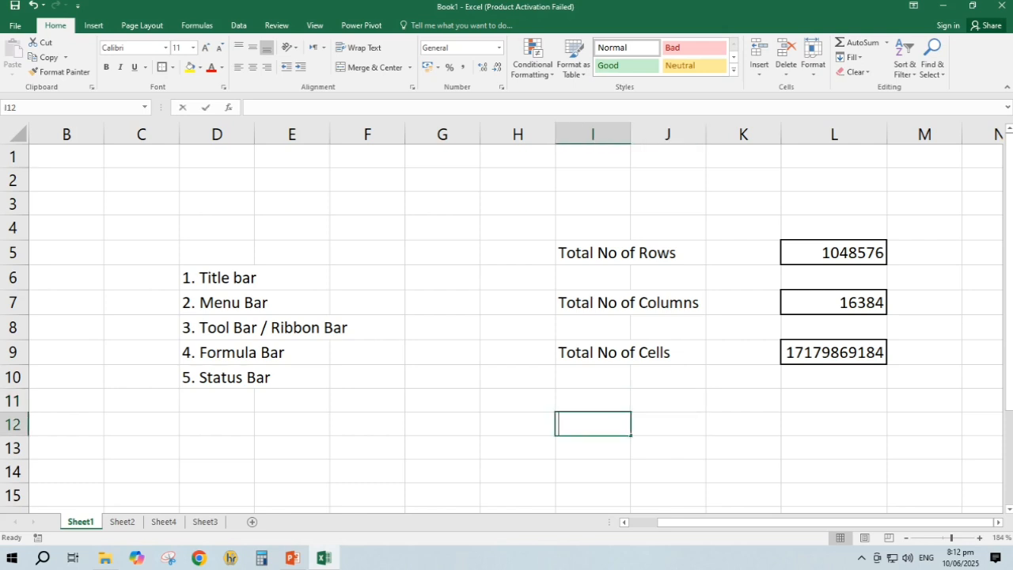
text(sheets insert)
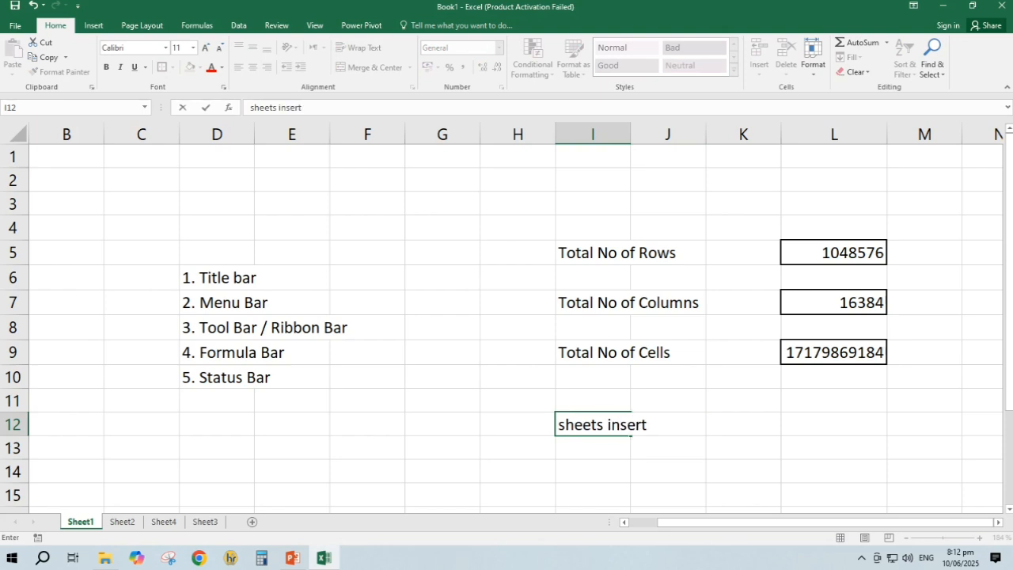
key(Right)
key(Right)
key(Right)
text(2003)
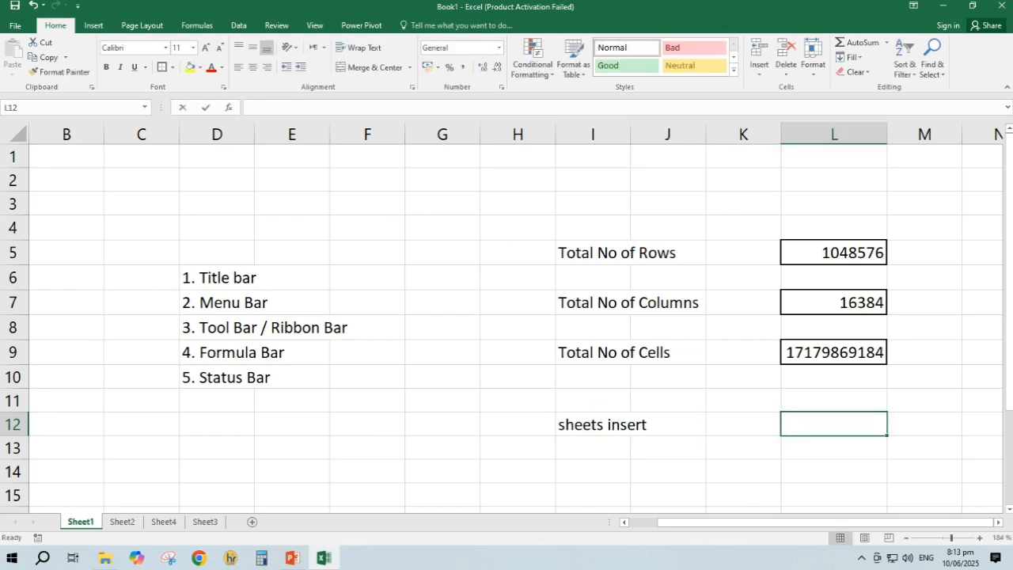
key(Right)
key(Right)
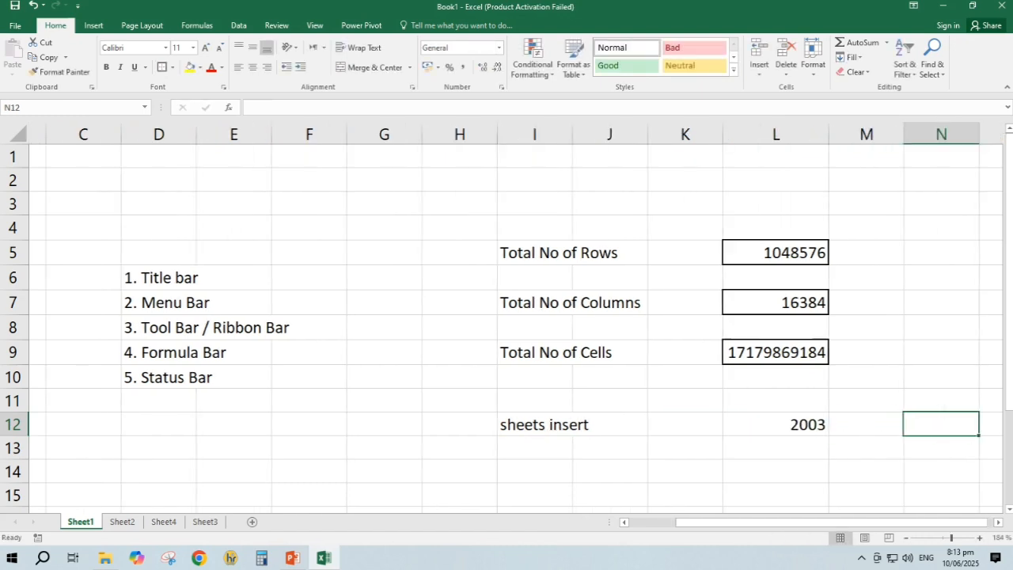
key(Right)
key(Left)
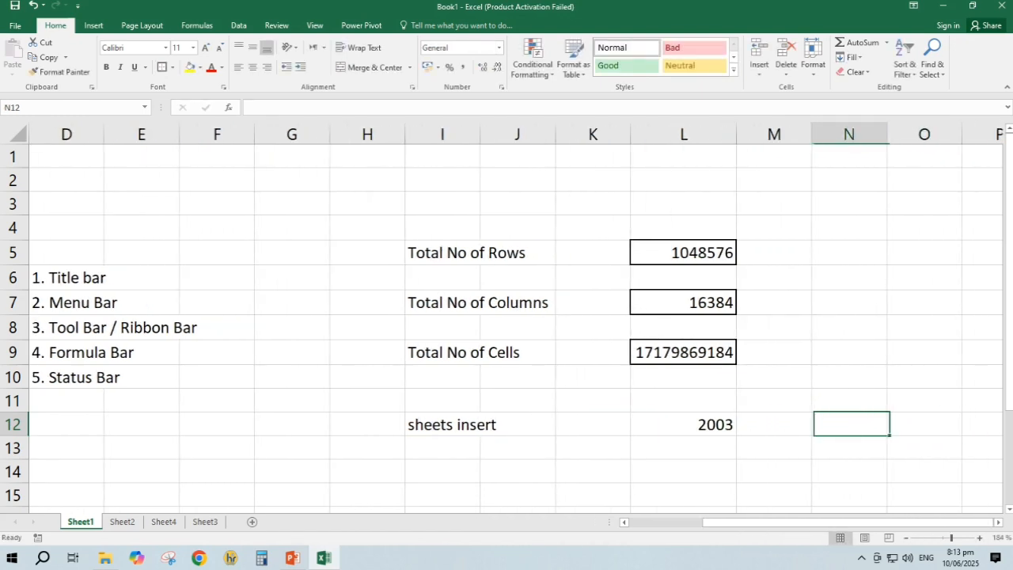
- Enter 256 in cell N12 as the sheet limit for the 2003 version
text(256)
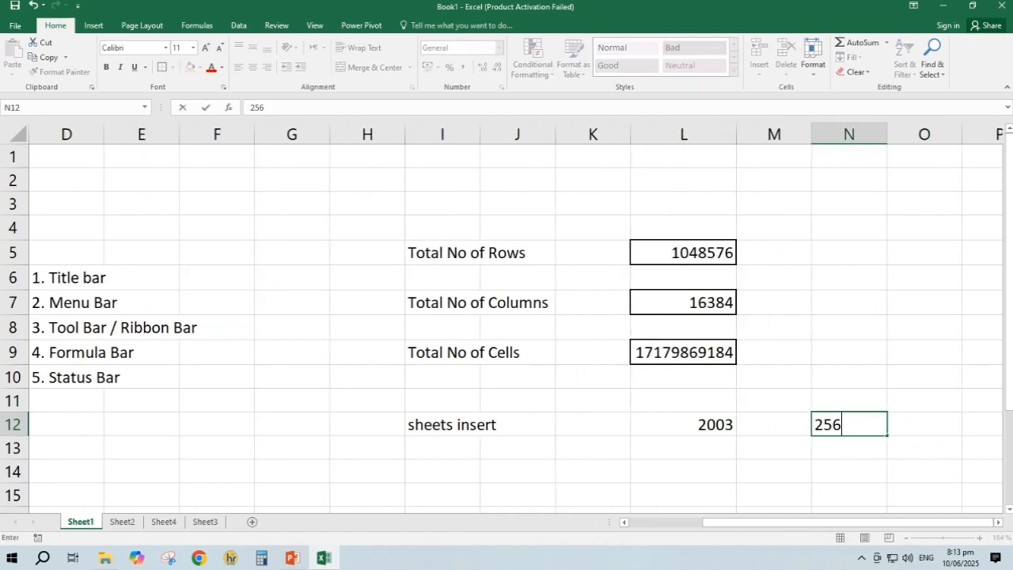
key(Return)
- List the newer versions 2007, 2010, 2016 and 365 down cells L14 to L17
key(Left)
key(Left)
key(Left)
key(Left)
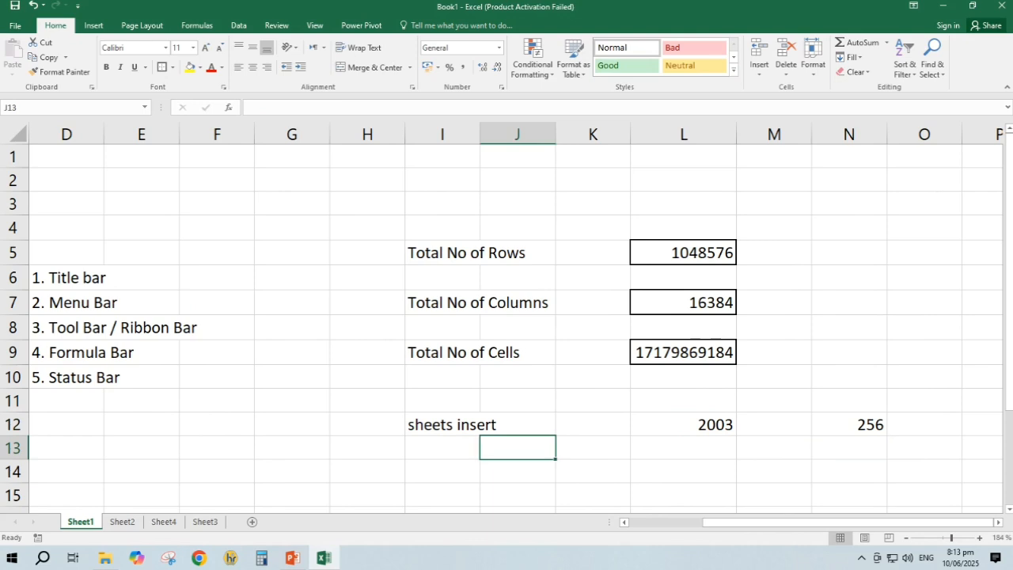
key(Down)
key(Left)
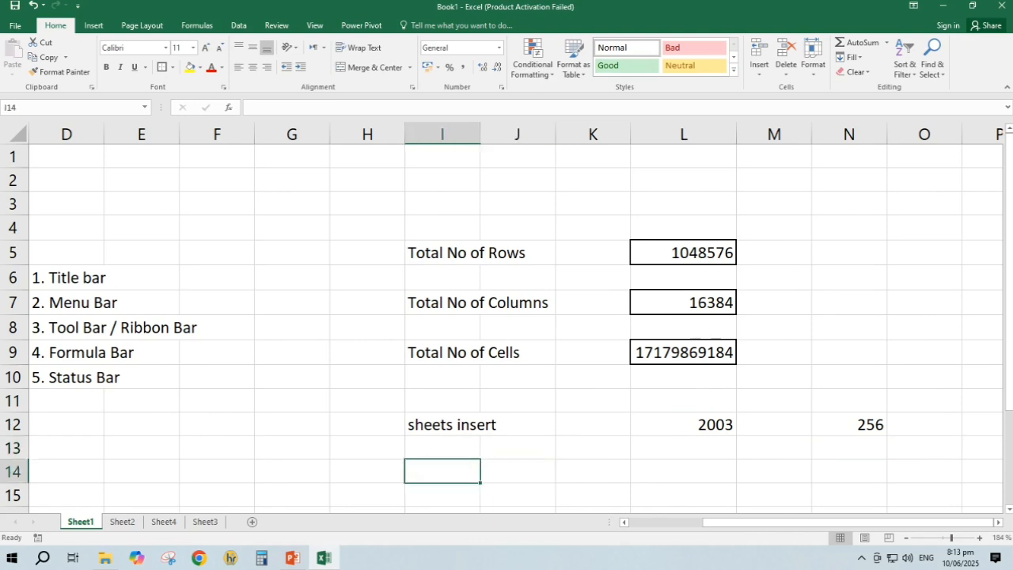
key(Right)
key(Left)
key(Right)
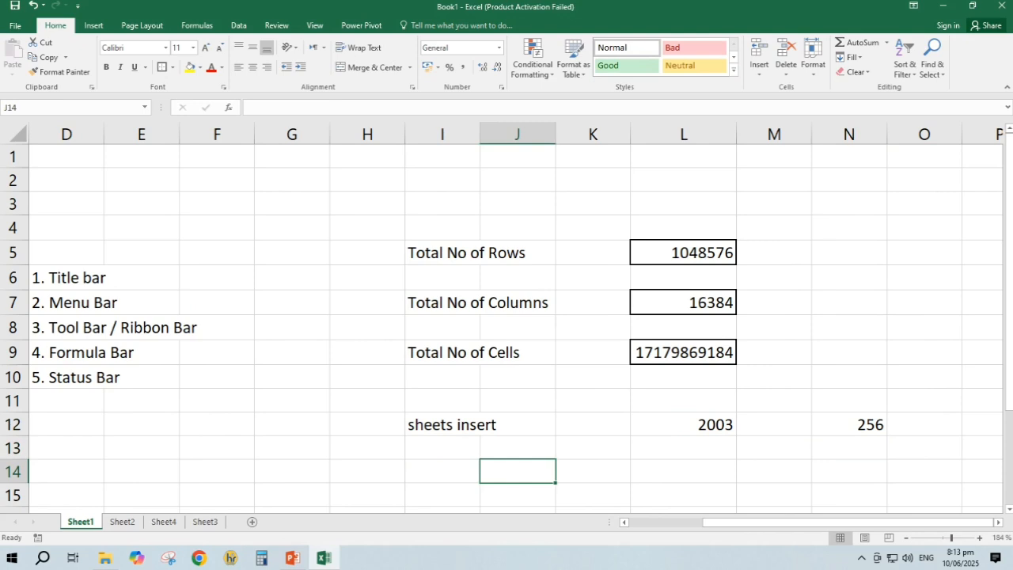
key(Right)
key(Right)
text(2007)
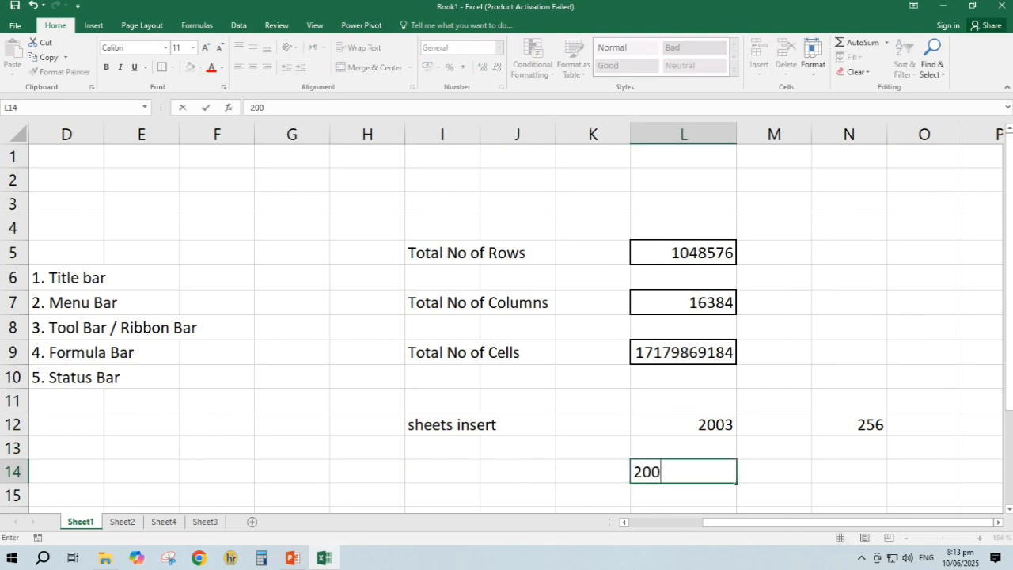
key(Return)
text(2010)
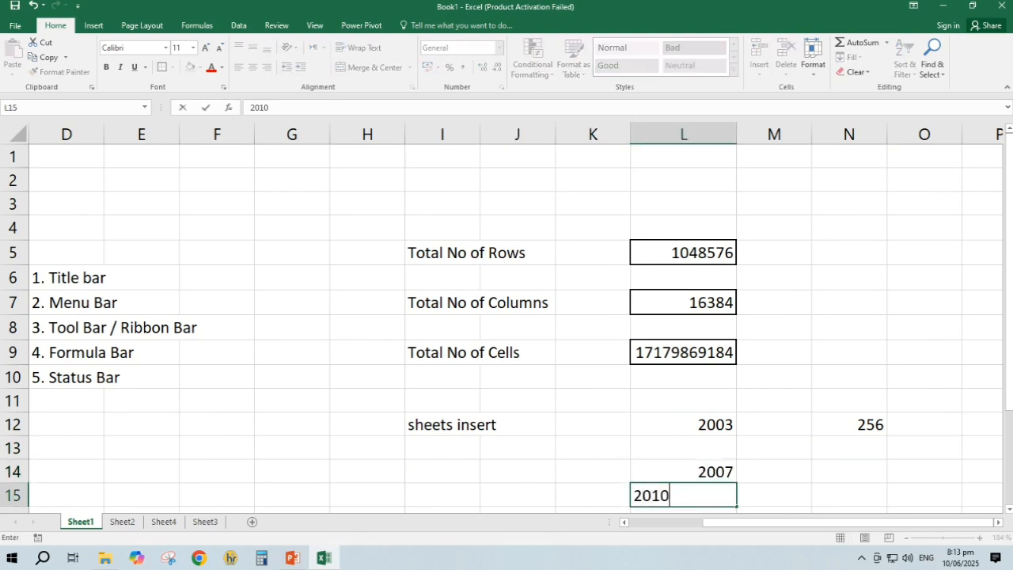
key(Return)
text(2016)
key(Return)
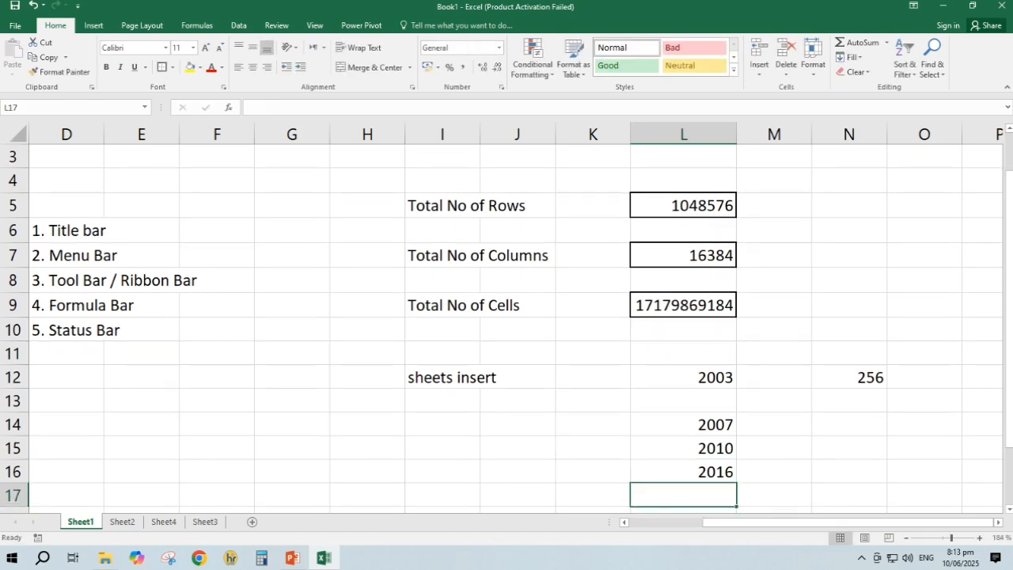
text(365)
key(Tab)
- Enter "Unlimited" in cell N15 as the sheet limit for the newer versions
key(Tab)
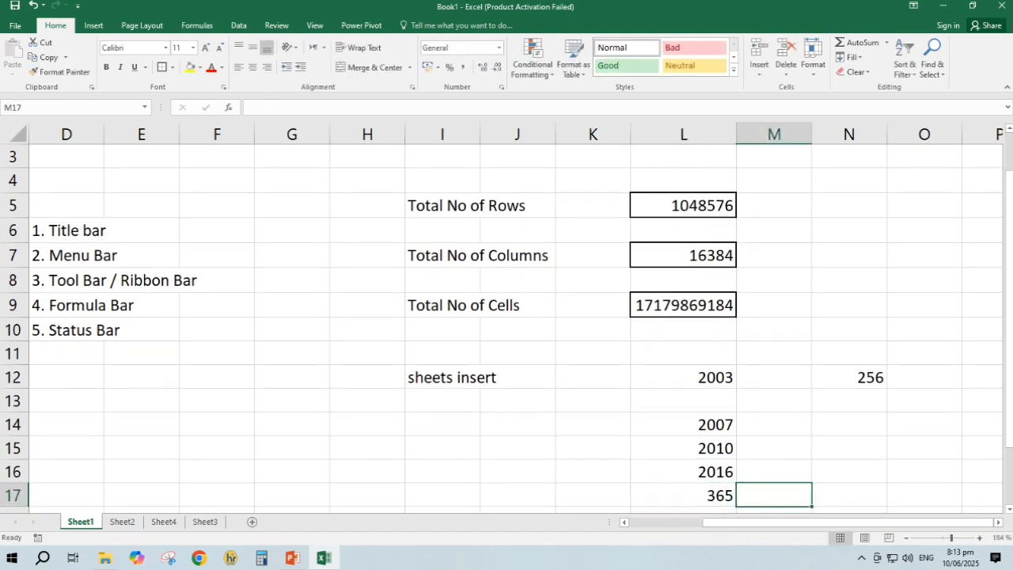
key(Up)
key(Up)
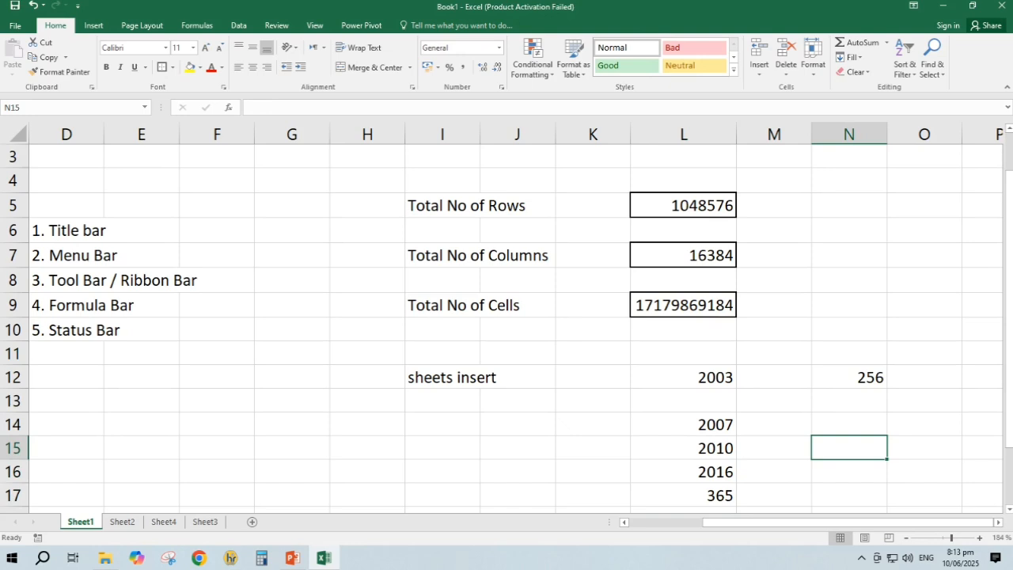
text(Un)
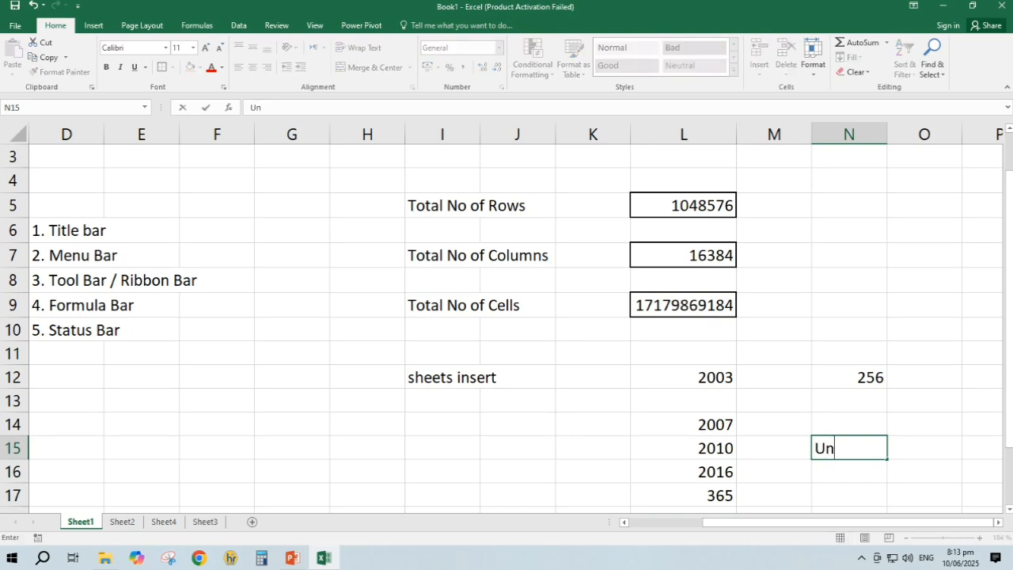
text(limited)
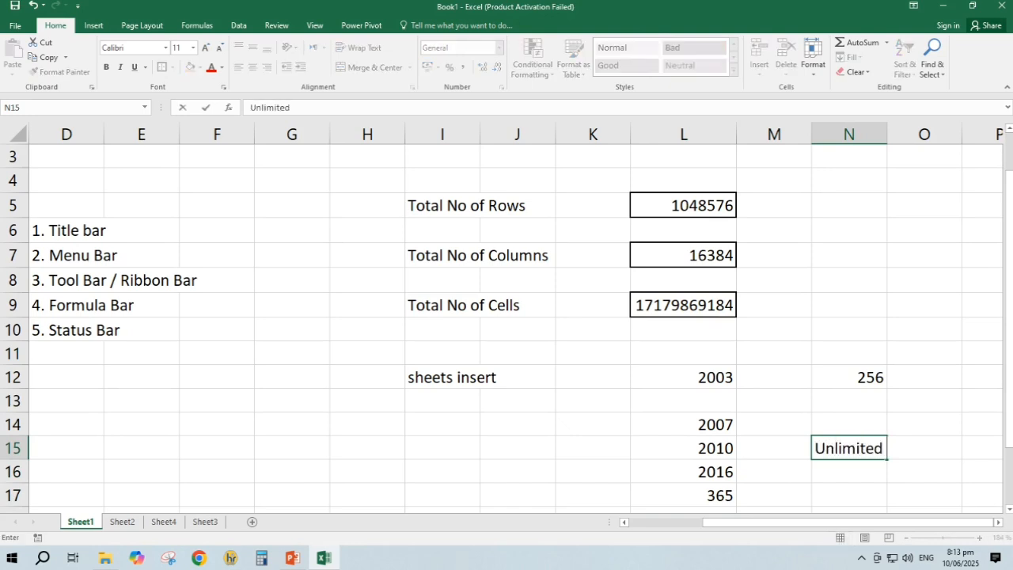
key(Return)
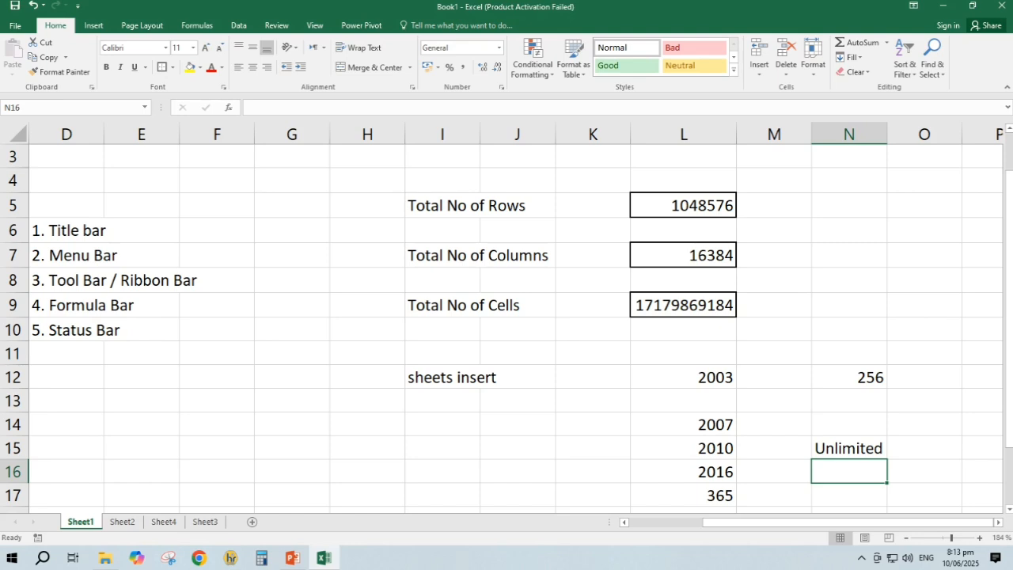
- Enter the version years 2003 in cell E14 and 2007 in cell H14
click(683, 425)
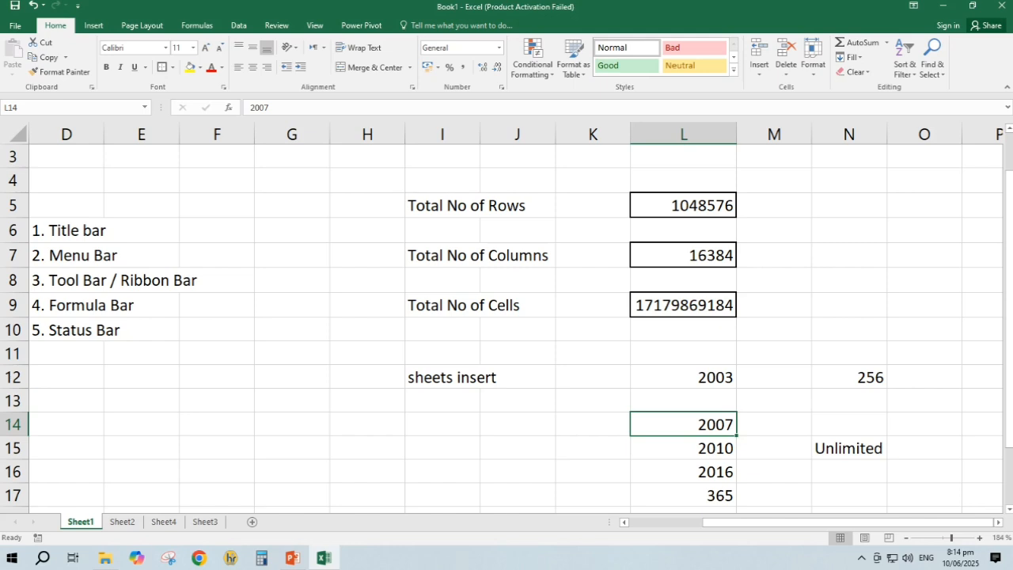
click(141, 424)
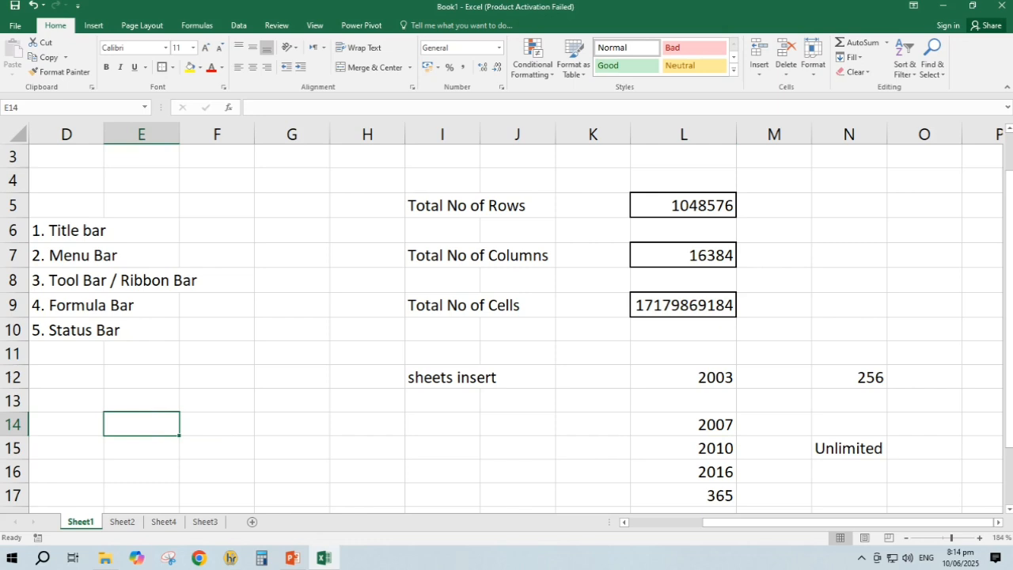
text(2003)
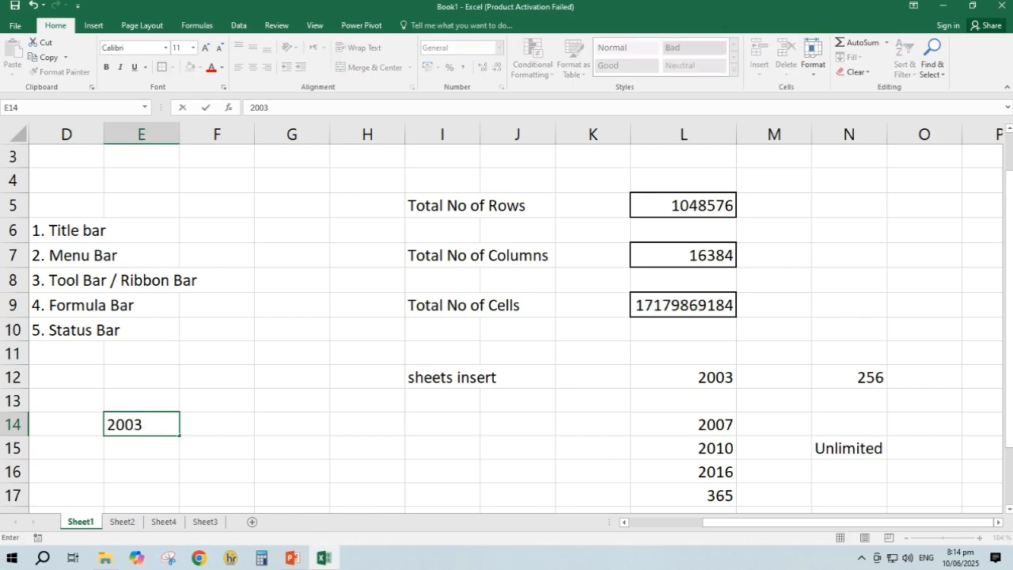
key(Right)
key(Right)
key(Right)
text(2007)
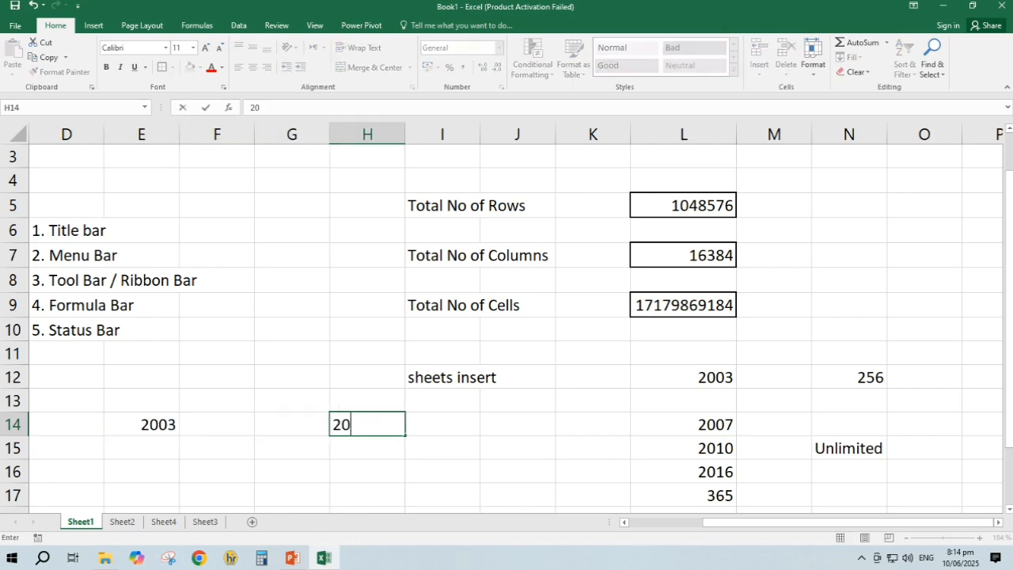
key(Right)
- Enter the heading "Pervious" in cell E13, above the version year 2003
key(Down)
key(Down)
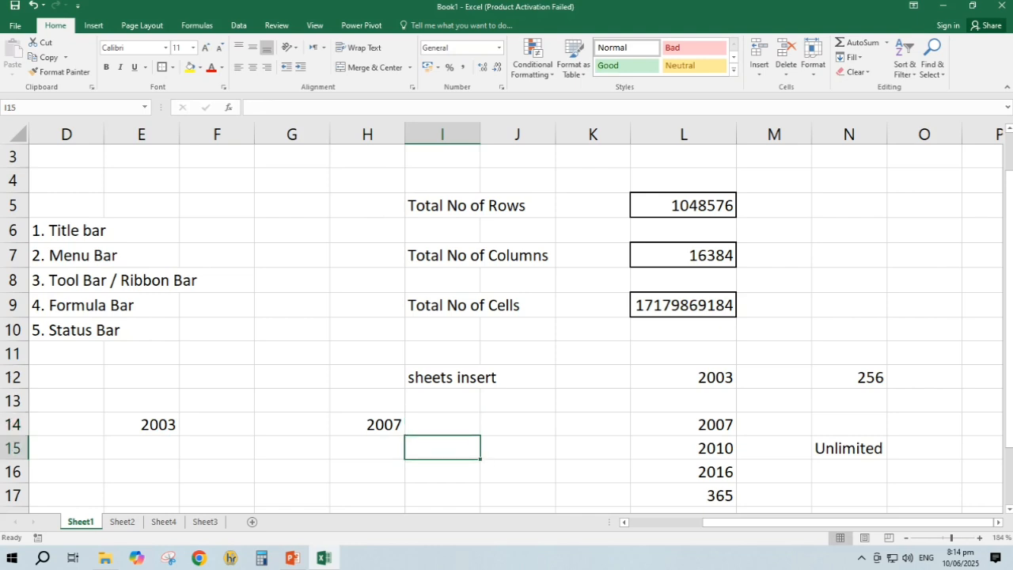
key(Left)
key(Up)
key(Up)
key(Up)
key(Left)
key(Left)
key(Left)
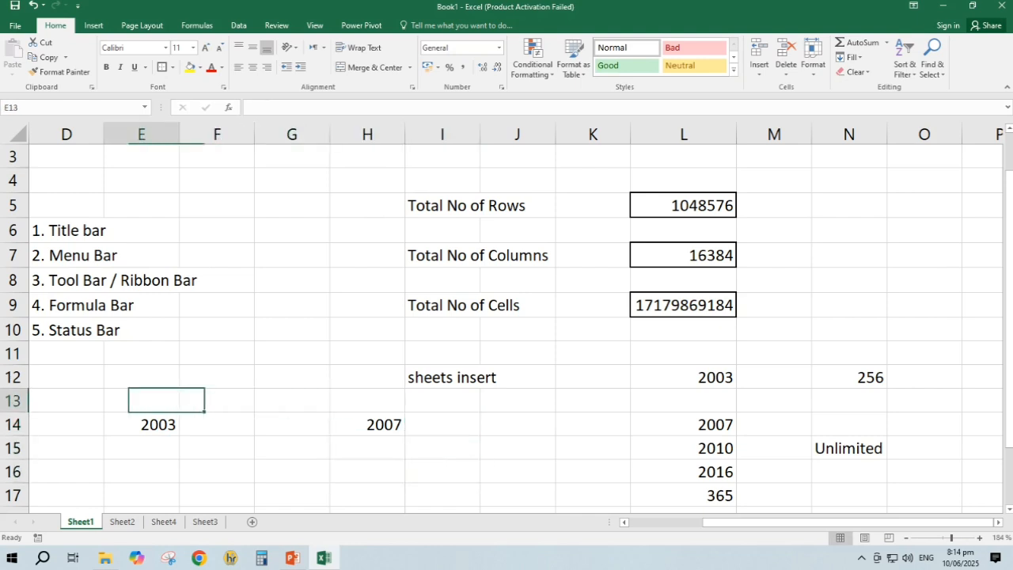
text(Perv)
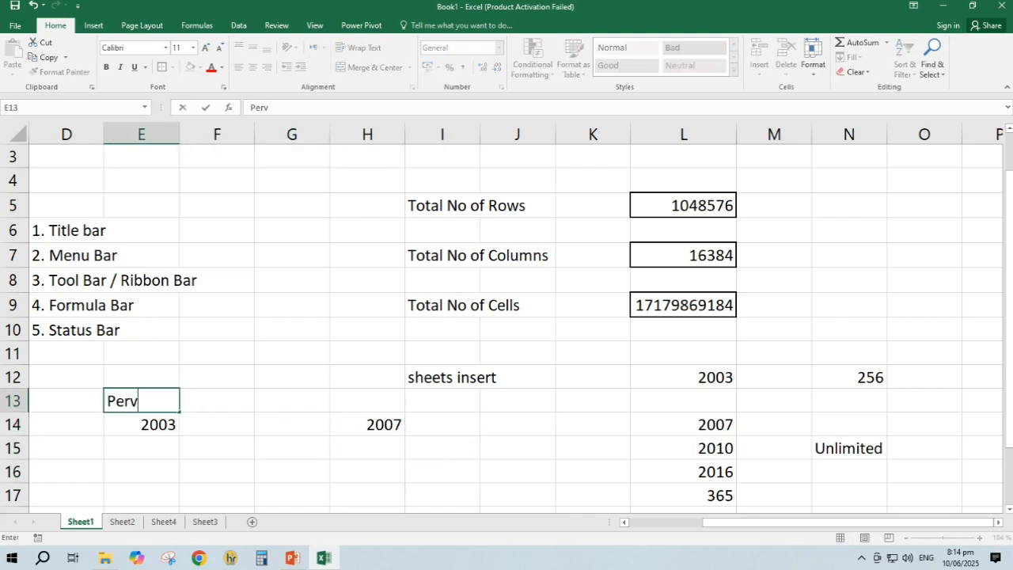
text(ious)
key(Return)
- Replace the misspelled heading in cell E13 with "previous"
key(Up)
key(Right)
key(Right)
key(Right)
key(Right)
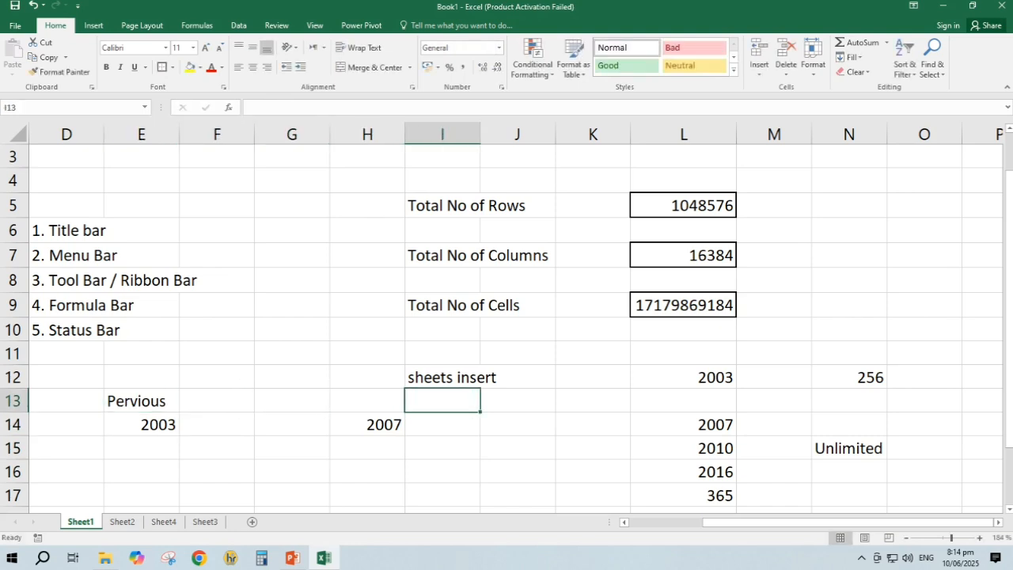
key(Left)
key(Left)
key(Left)
key(Left)
key(Left)
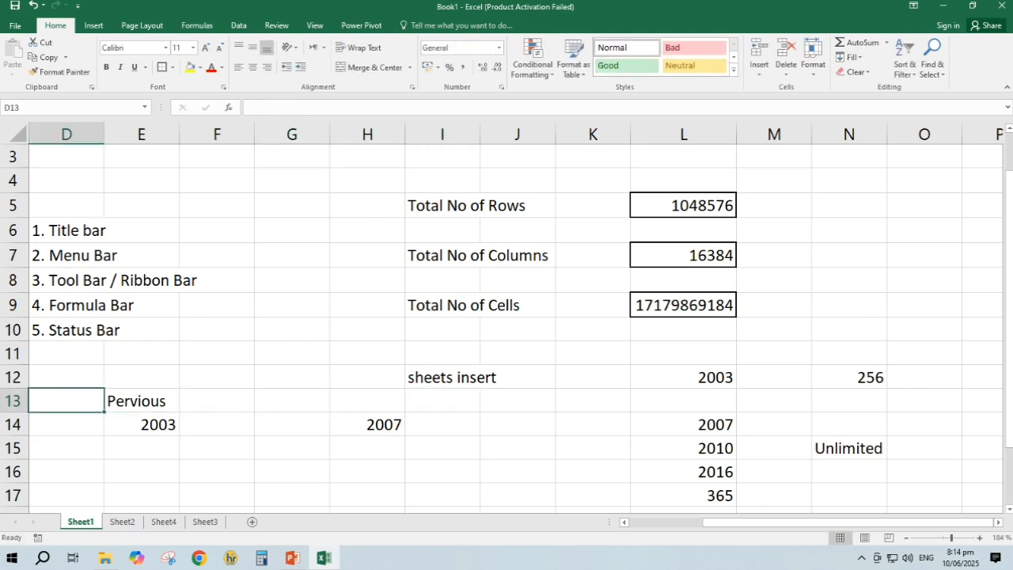
key(Right)
key(BackSpace)
text(pr)
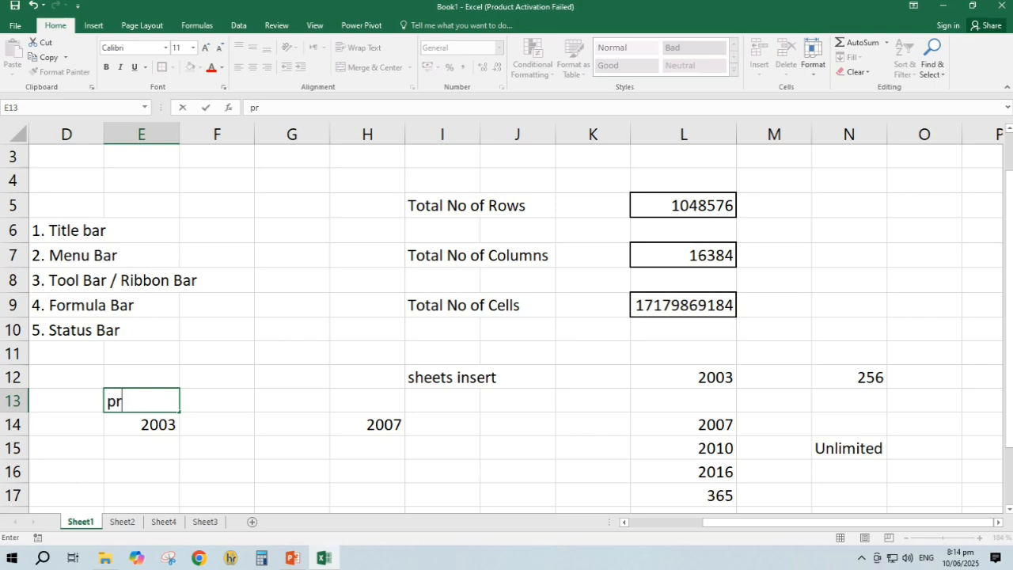
text(evious)
key(Return)
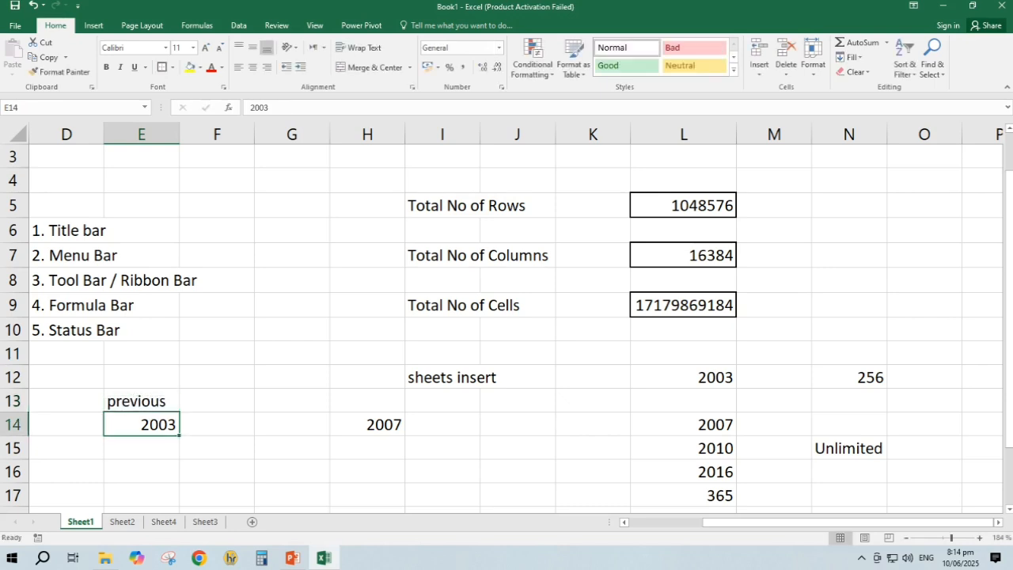
- Enter the heading "Advance" in cell H13 and re-enter the version year 2007 below it in H14
key(Up)
key(Right)
key(Right)
key(Right)
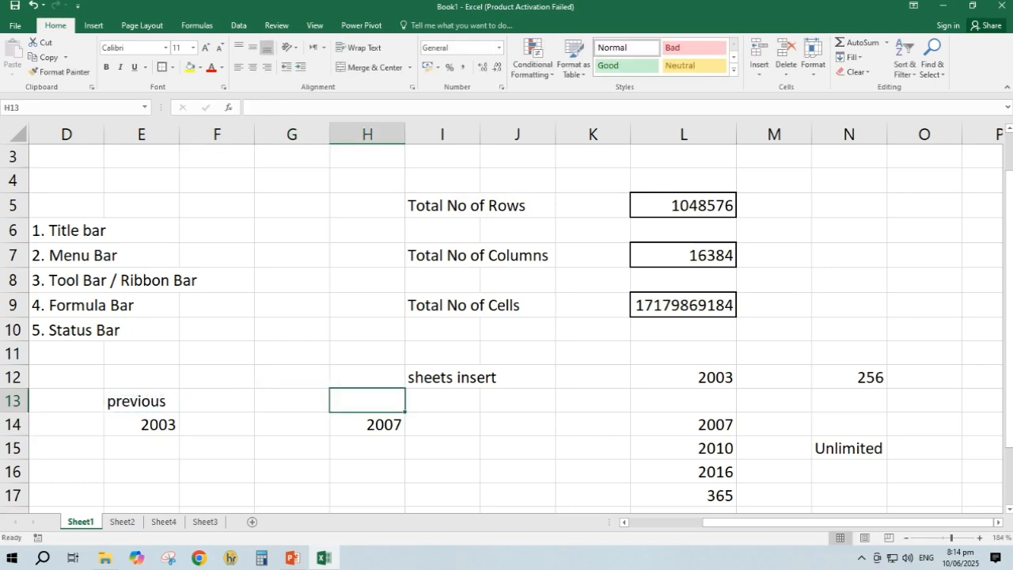
text(Advancve)
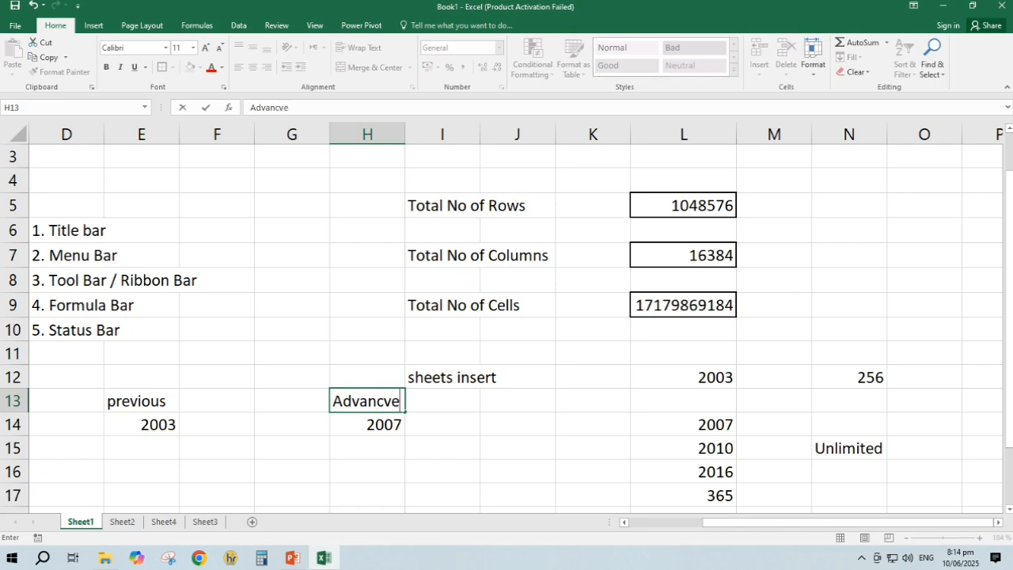
key(Return)
key(BackSpace)
key(Up)
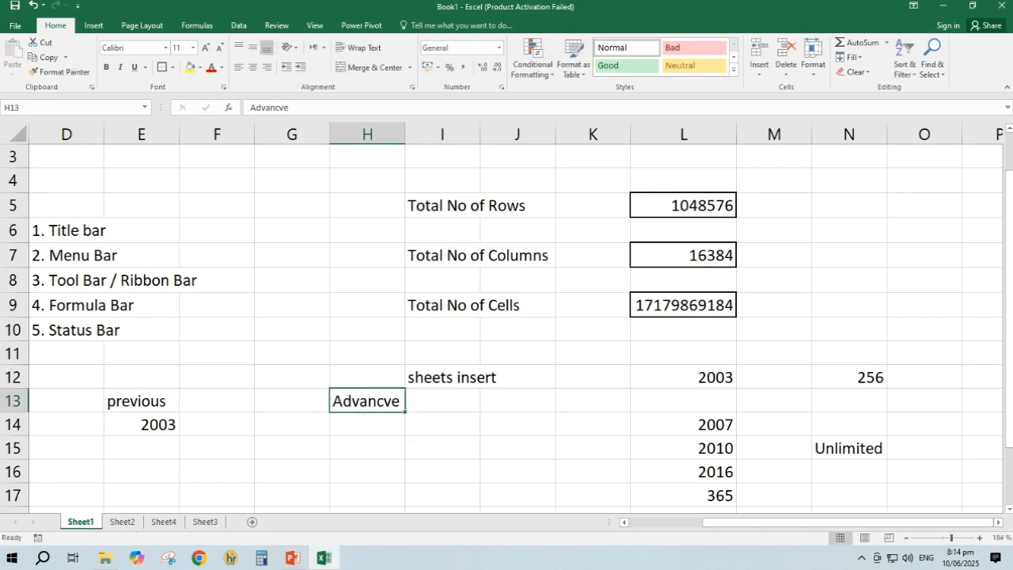
key(BackSpace)
text(Adva)
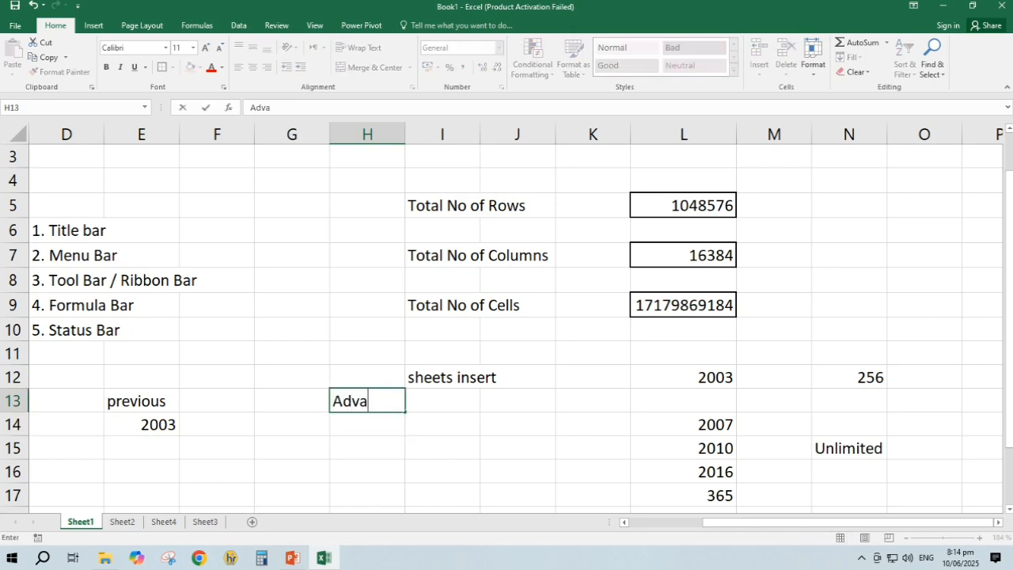
text(nce)
key(Return)
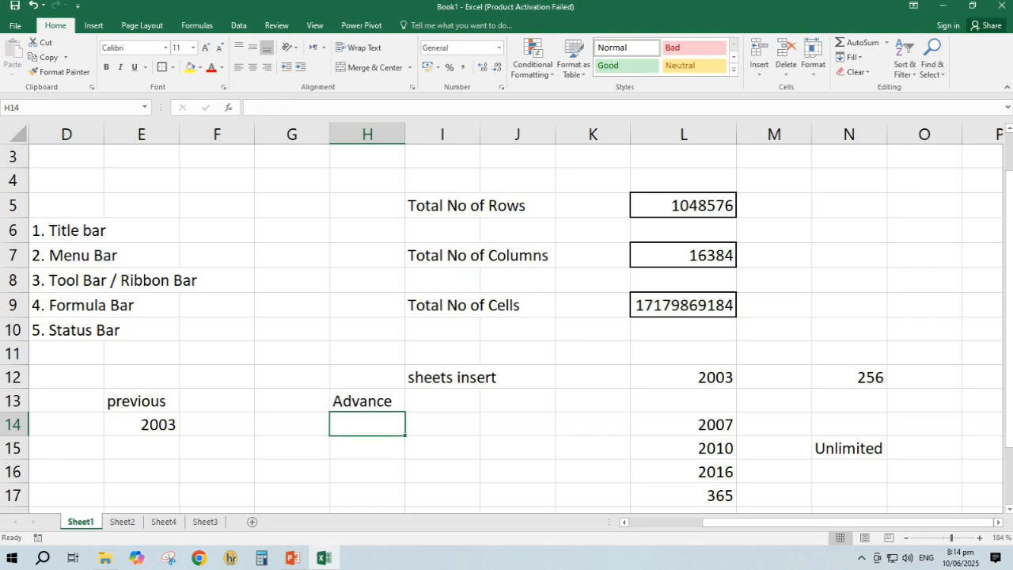
text(2007)
key(Return)
- Enter the file extension ".xls" in cell E16 under the previous version
key(Return)
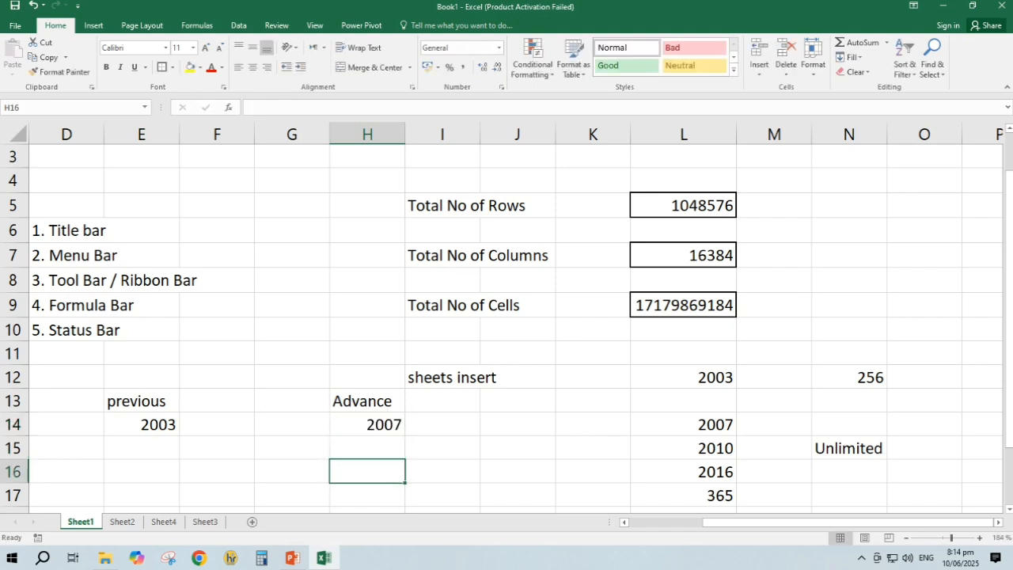
key(Left)
key(Left)
key(Left)
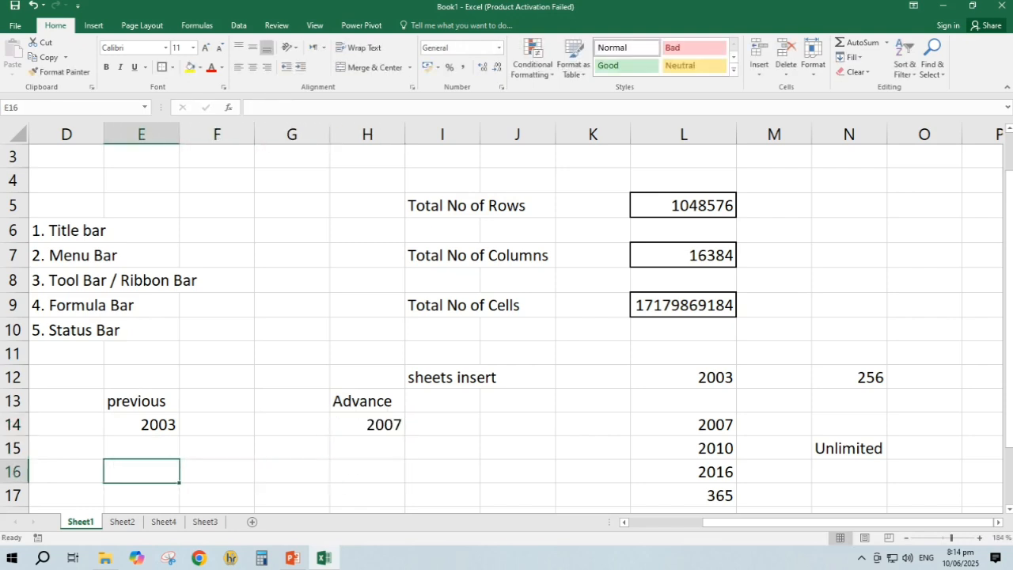
text(.)
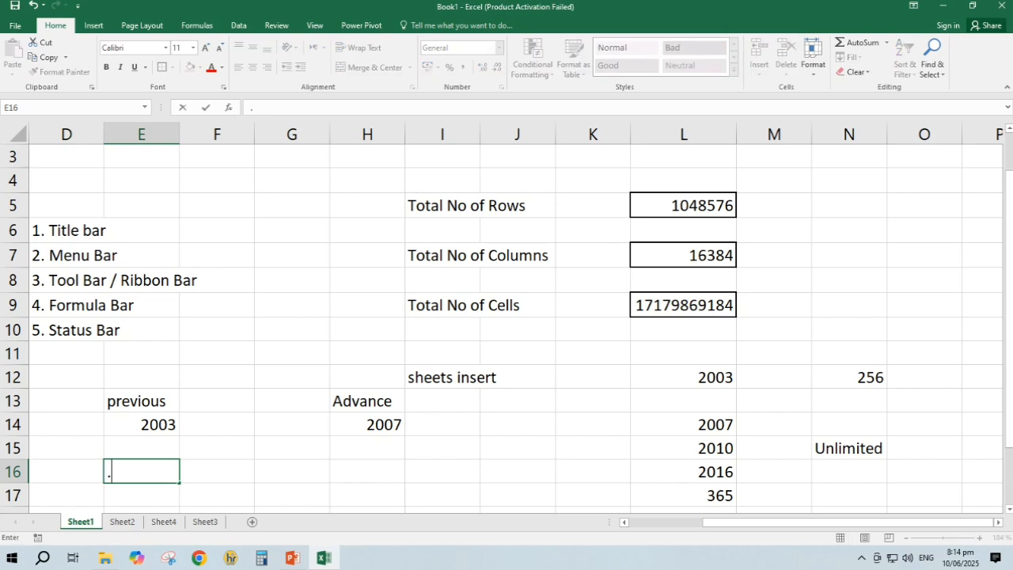
text(xls)
key(Return)
- Enter "to" in cell I14, beside the Advance version year 2007
key(Up)
key(Right)
key(Right)
key(Right)
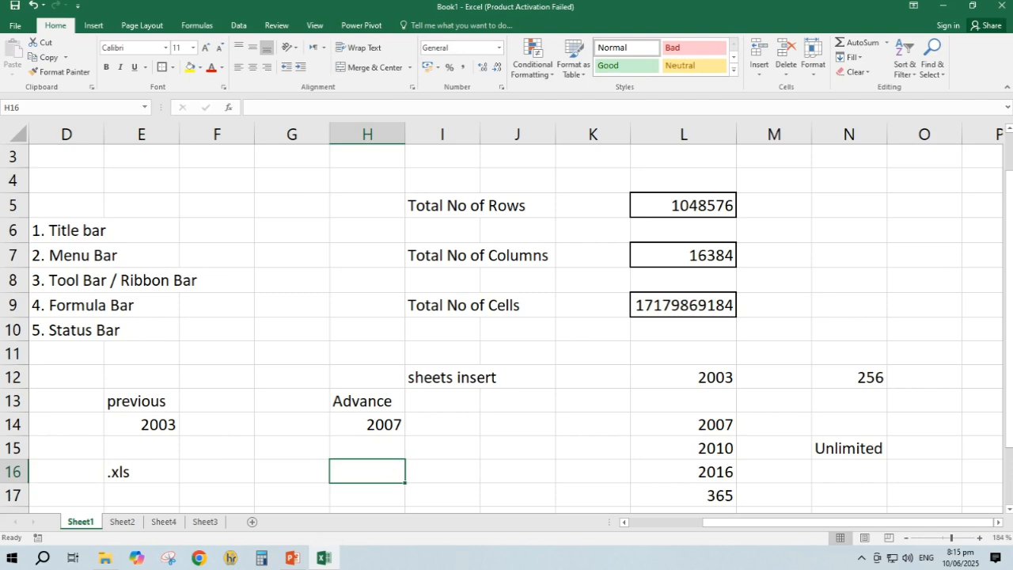
key(Up)
key(Up)
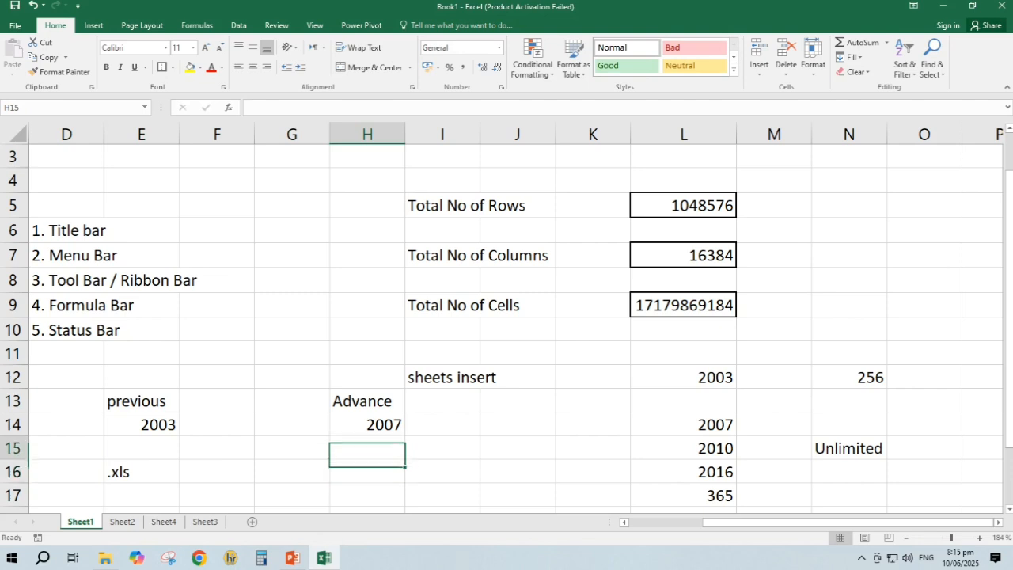
key(Right)
text(to)
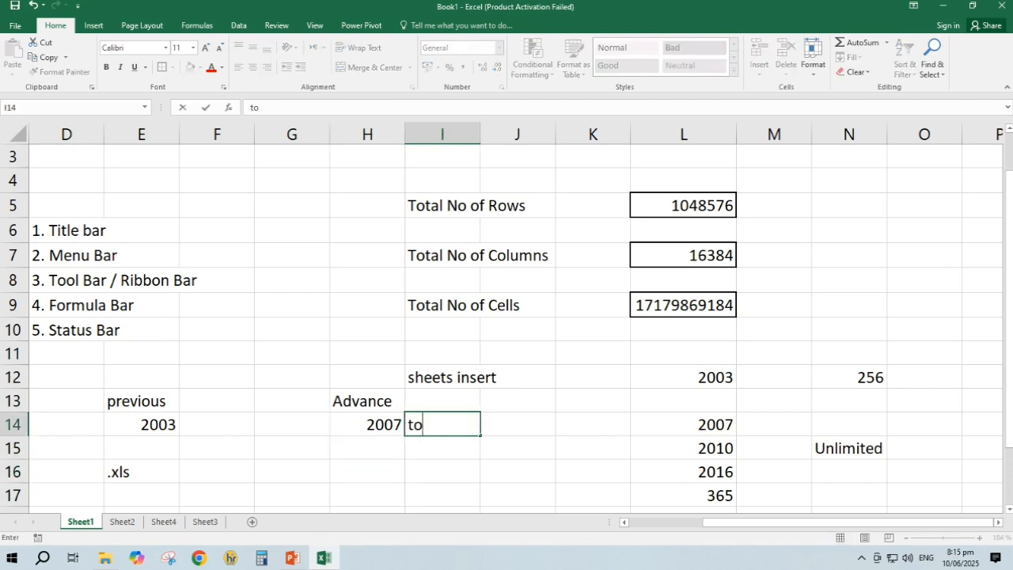
key(Return)
key(Up)
key(Right)
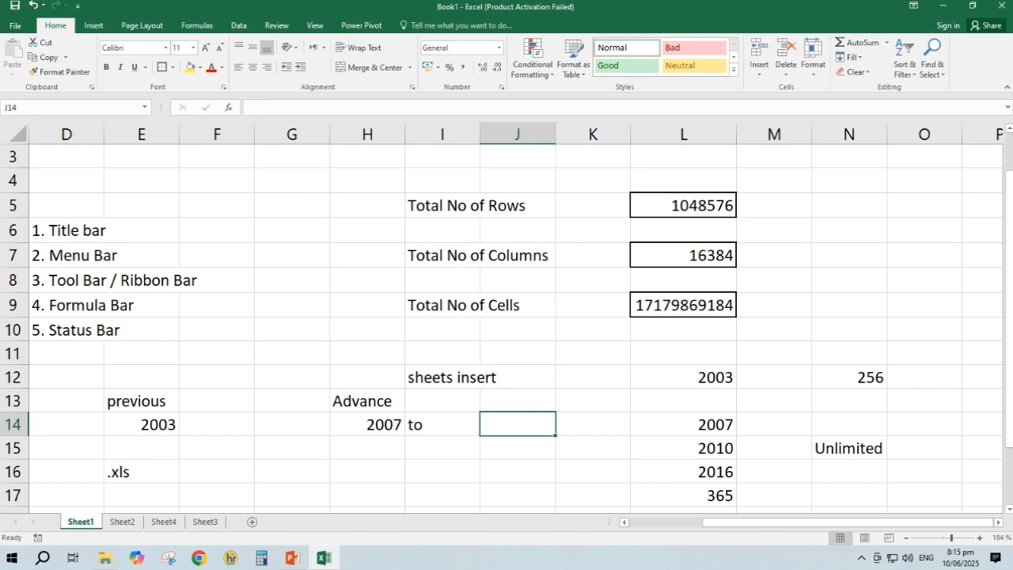
- Enter 365 in cell J14 and the file extension ".xlsx" in H16 under the Advance versions
text(365)
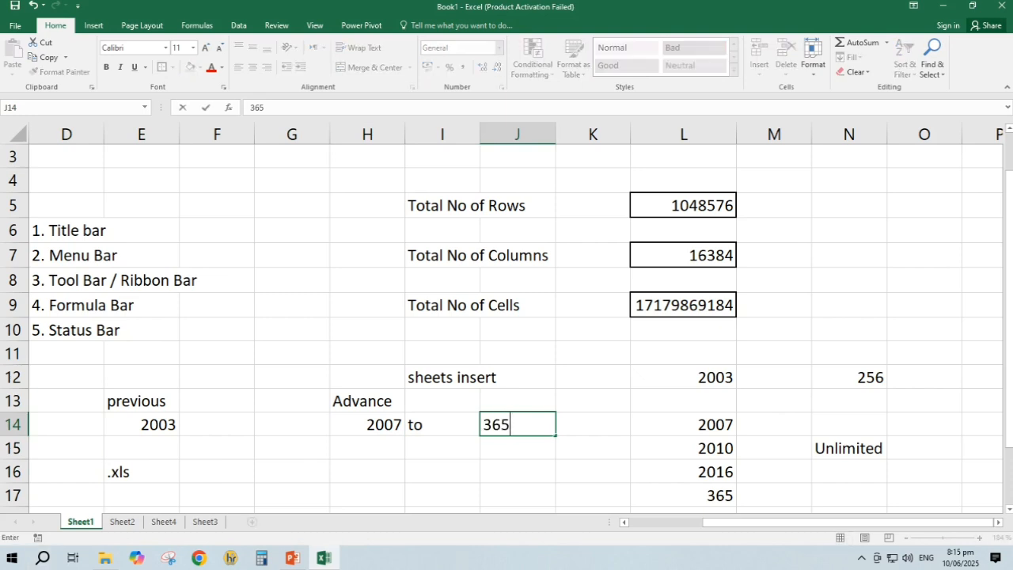
click(367, 472)
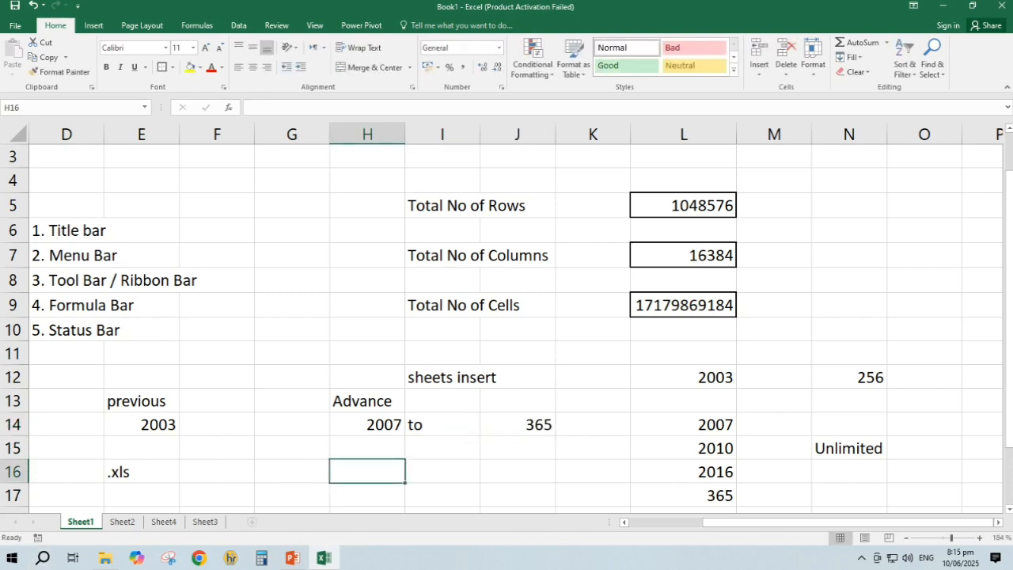
text(.x)
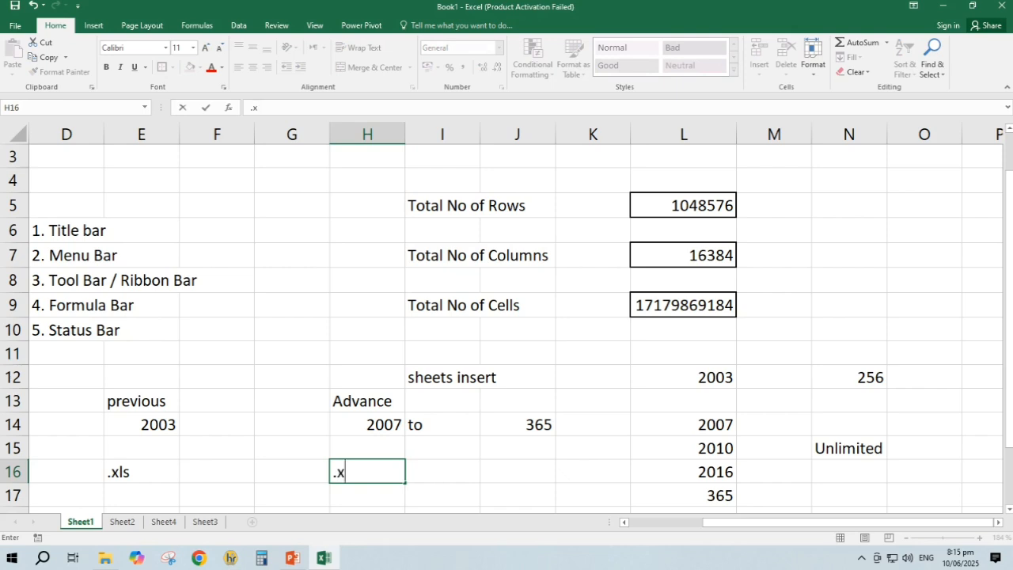
text(lsx)
key(Return)
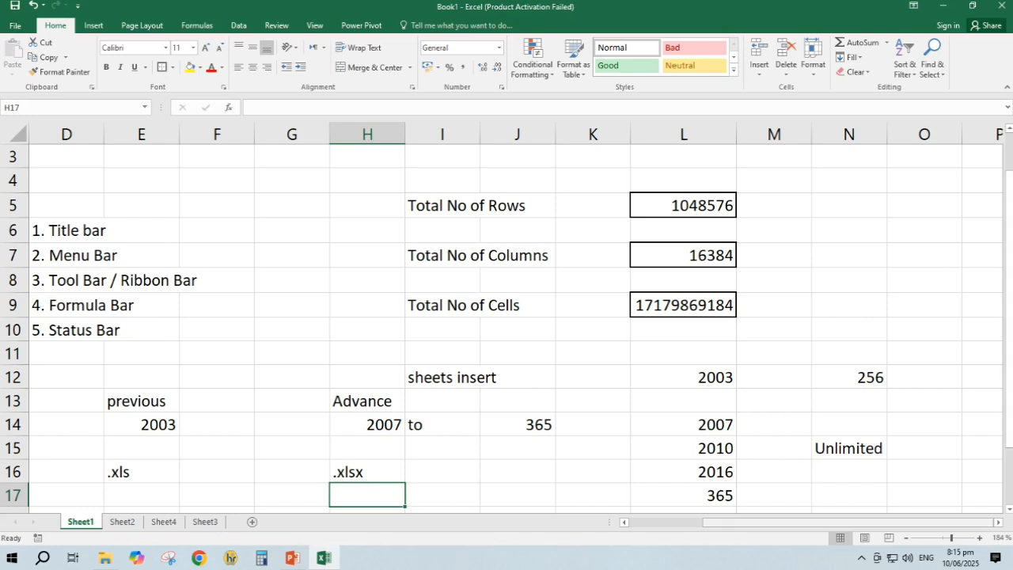
- Enter the heading "Addition" in cell Q4, in the empty area beside the existing notes
click(849, 255)
click(924, 254)
key(Right)
key(Right)
key(Right)
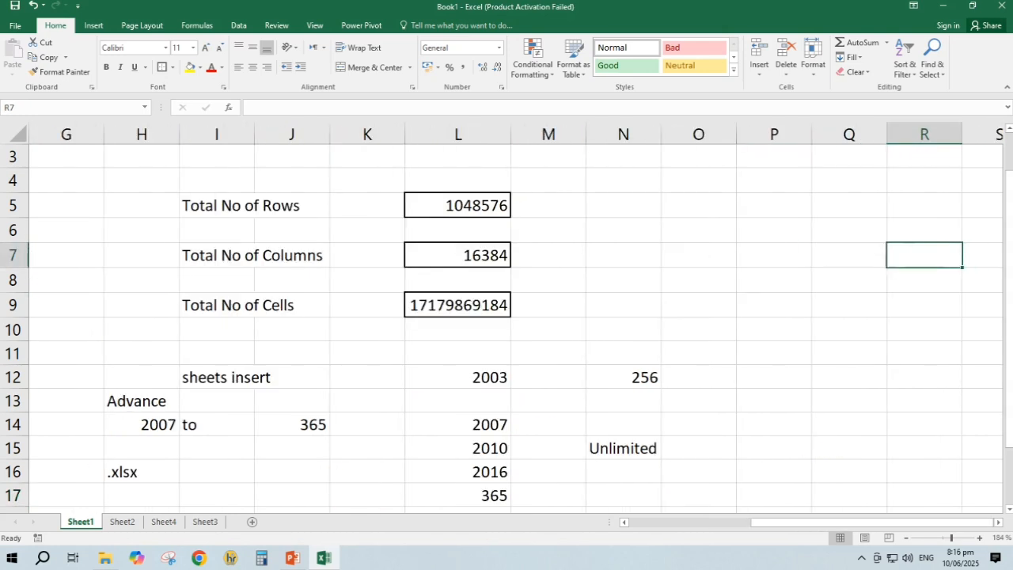
key(Right)
key(Right)
key(Left)
key(Left)
key(Left)
key(Up)
key(Up)
key(Up)
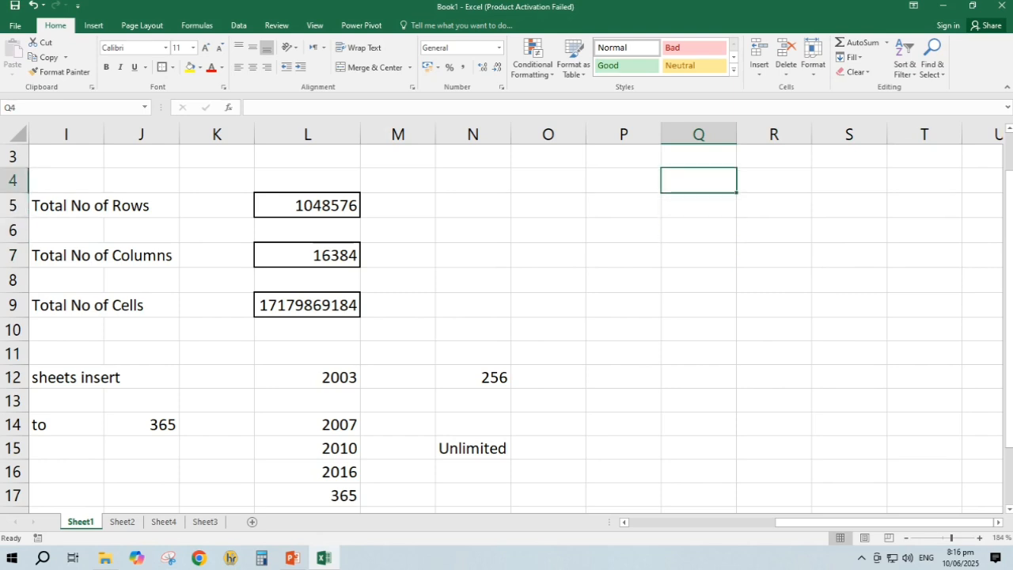
key(Right)
key(Left)
key(Down)
key(Up)
text(A)
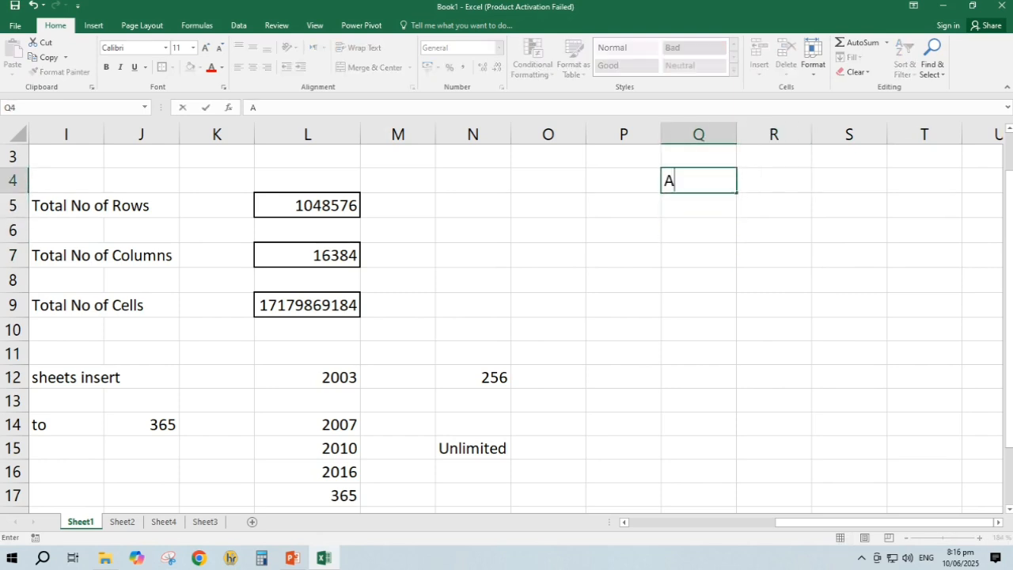
text(ddition)
key(Return)
- Enter the heading "Sub" in cell T4, three columns after the Addition heading
key(Down)
key(Down)
key(Down)
key(Down)
key(Down)
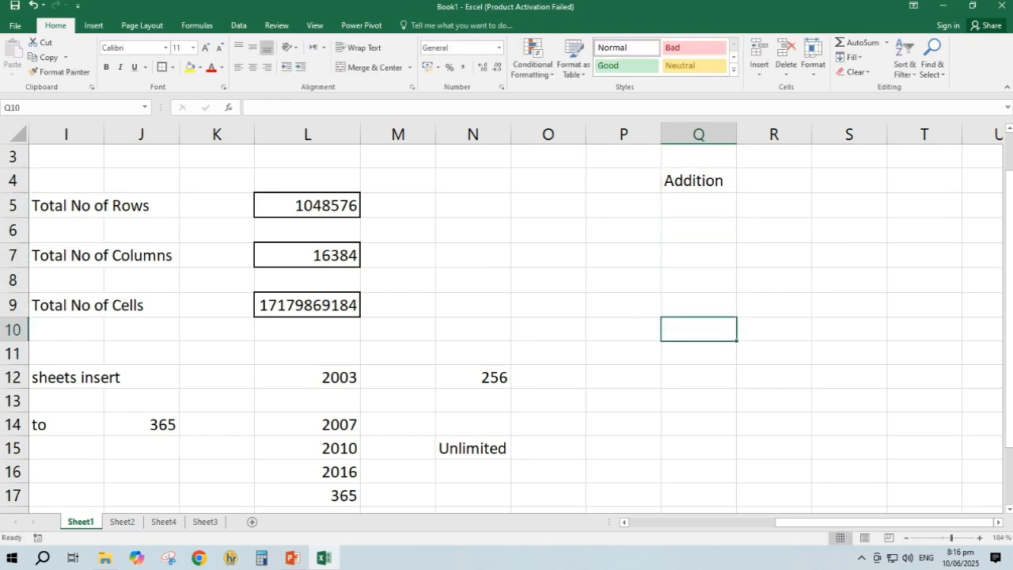
key(Up)
key(Up)
key(Up)
key(Up)
key(Up)
key(Up)
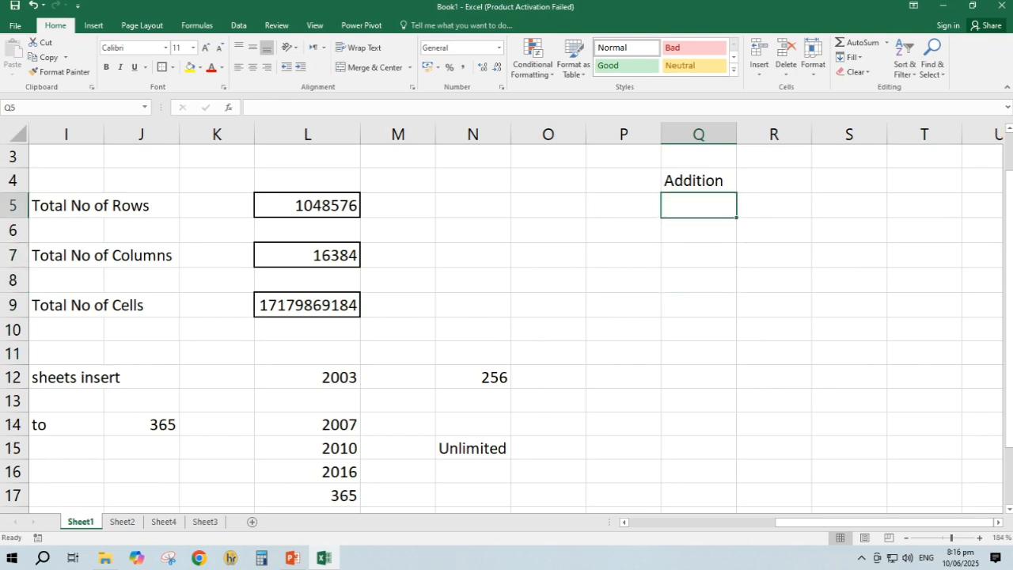
key(Right)
key(Right)
key(Right)
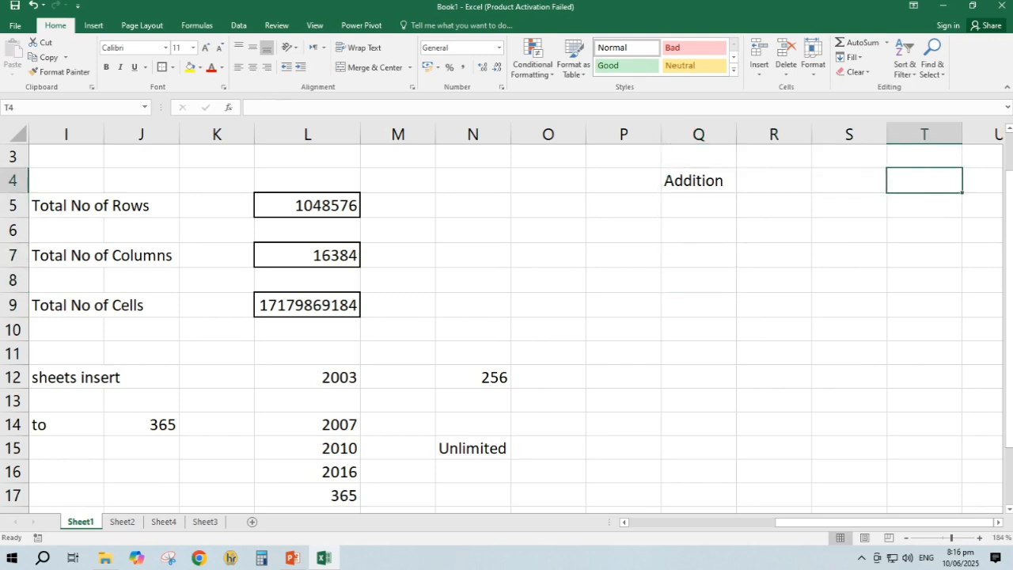
text(Subtra)
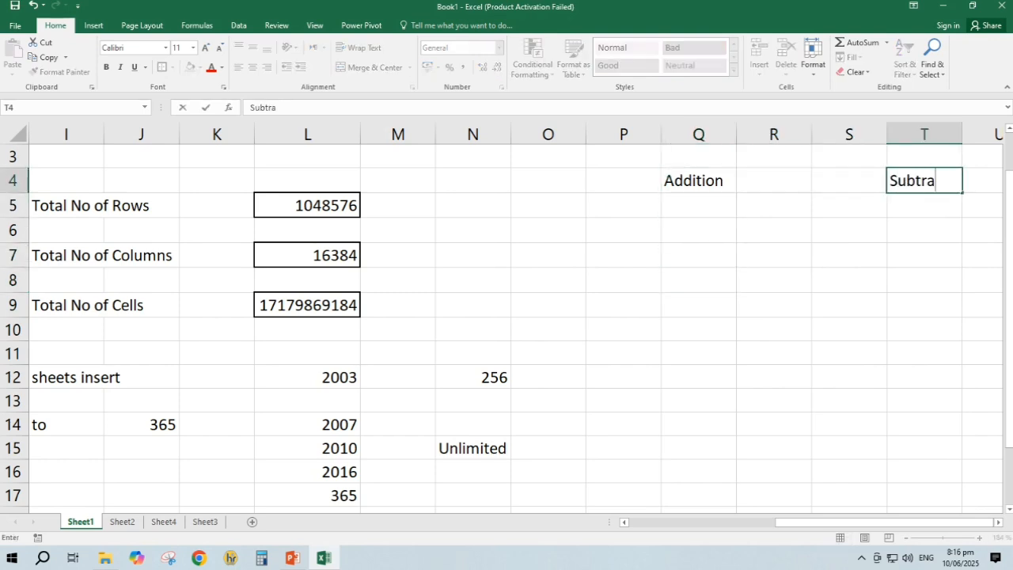
key(BackSpace)
key(BackSpace)
key(BackSpace)
key(Return)
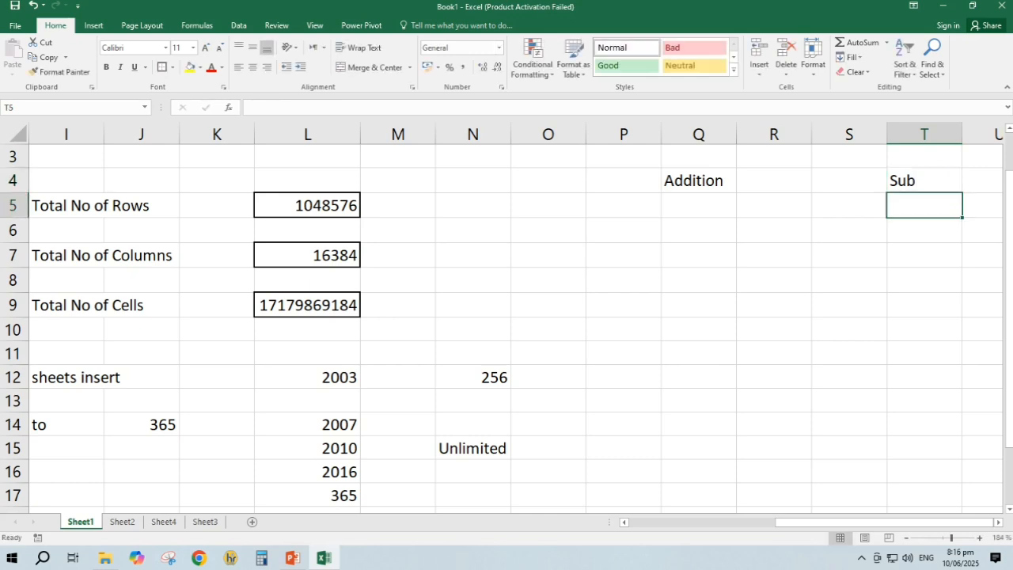
- Enter the heading "Multi" in cell W4, three columns after the Sub heading
key(Up)
key(Right)
key(Right)
key(Right)
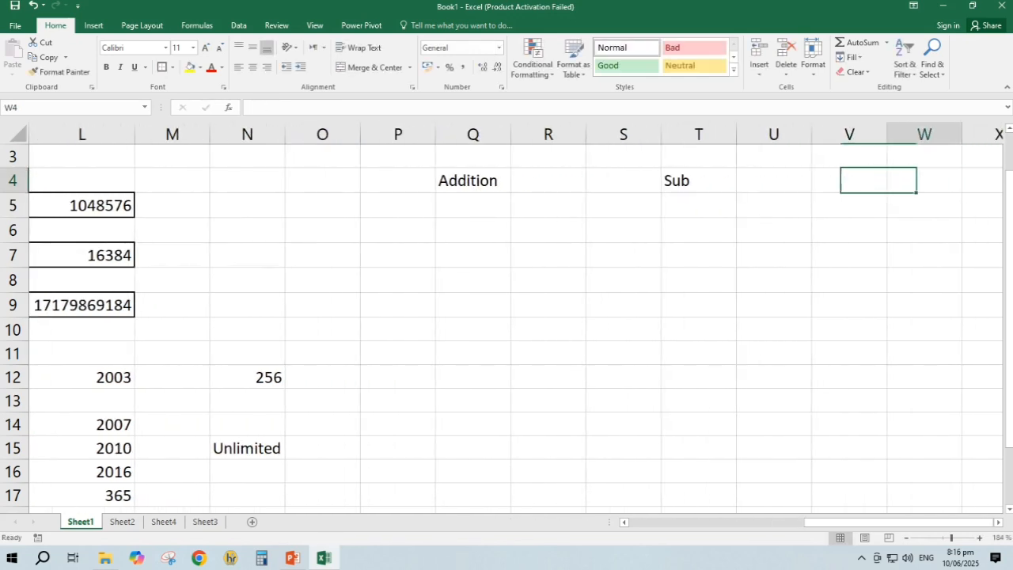
text(Mul)
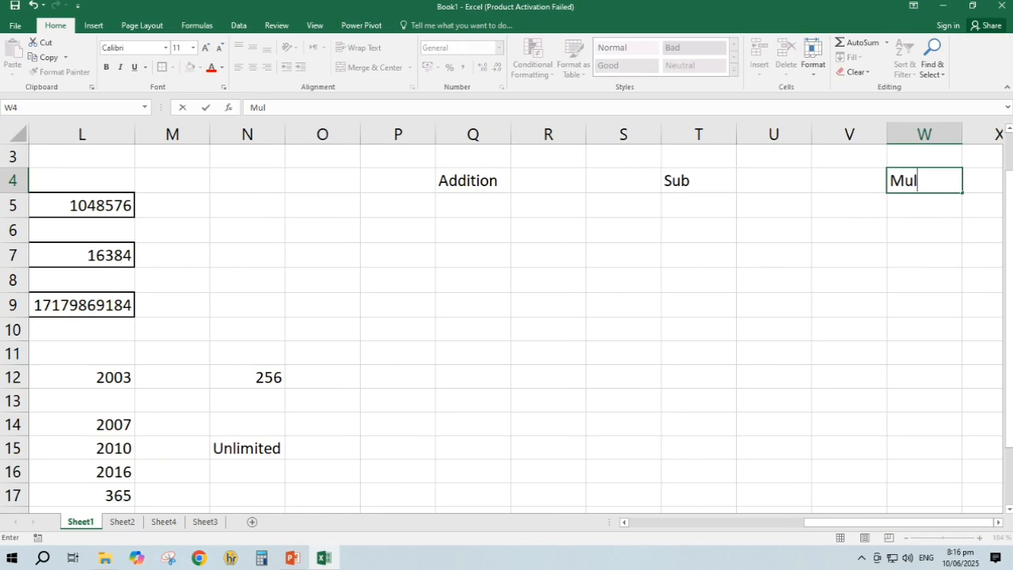
text(ti)
key(Right)
- Enter the heading "Div" in cell Z4, three columns after the Multi heading
key(Right)
key(Right)
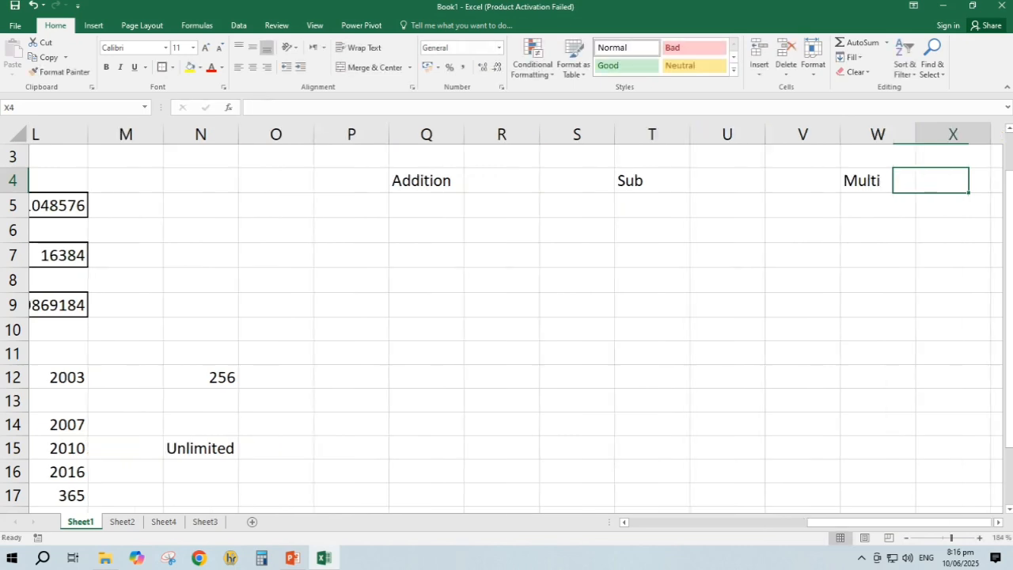
text(Div)
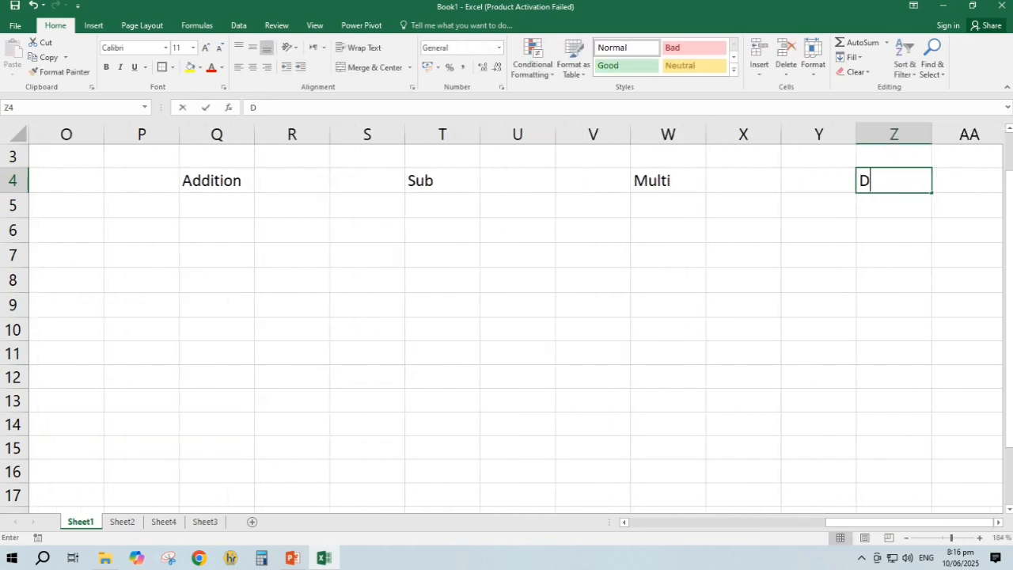
key(Return)
- Enter the numbers 556 in Q6 and 758 in Q7 under the Addition heading
key(Left)
key(Left)
key(Left)
key(Left)
key(Left)
key(Left)
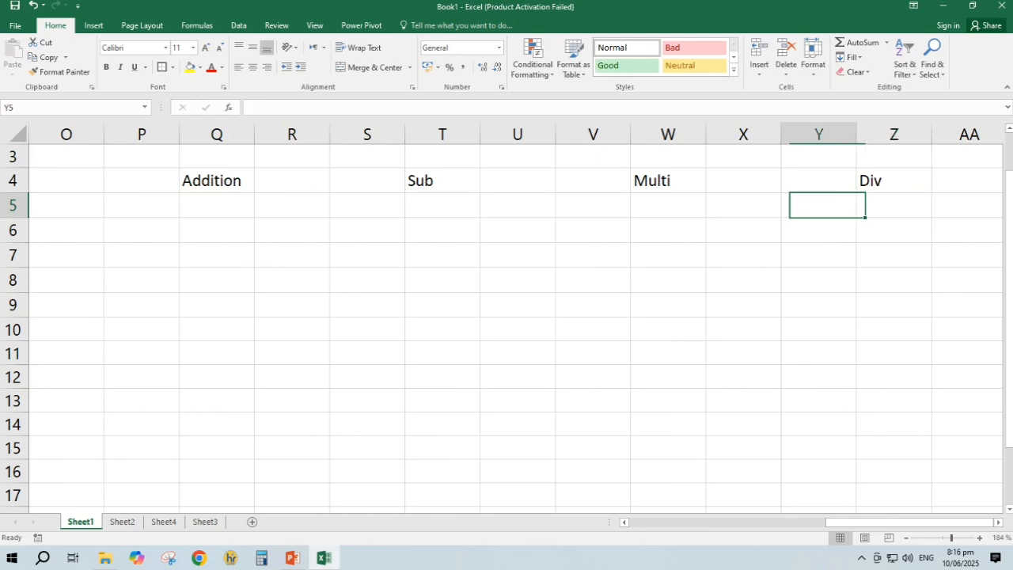
key(Left)
key(Left)
key(Left)
key(Left)
key(Down)
key(Down)
key(Down)
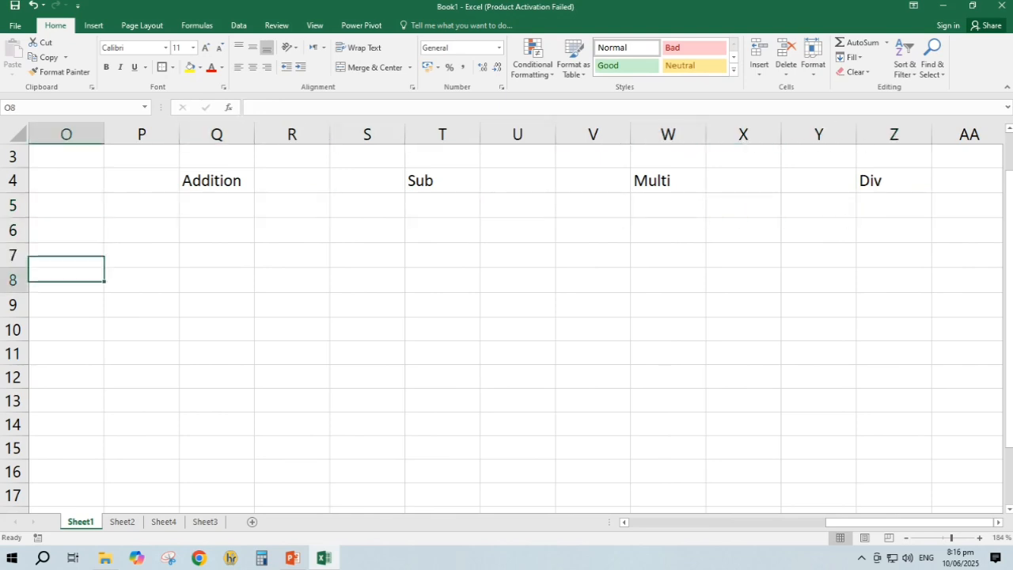
key(Right)
key(Up)
key(Up)
key(Right)
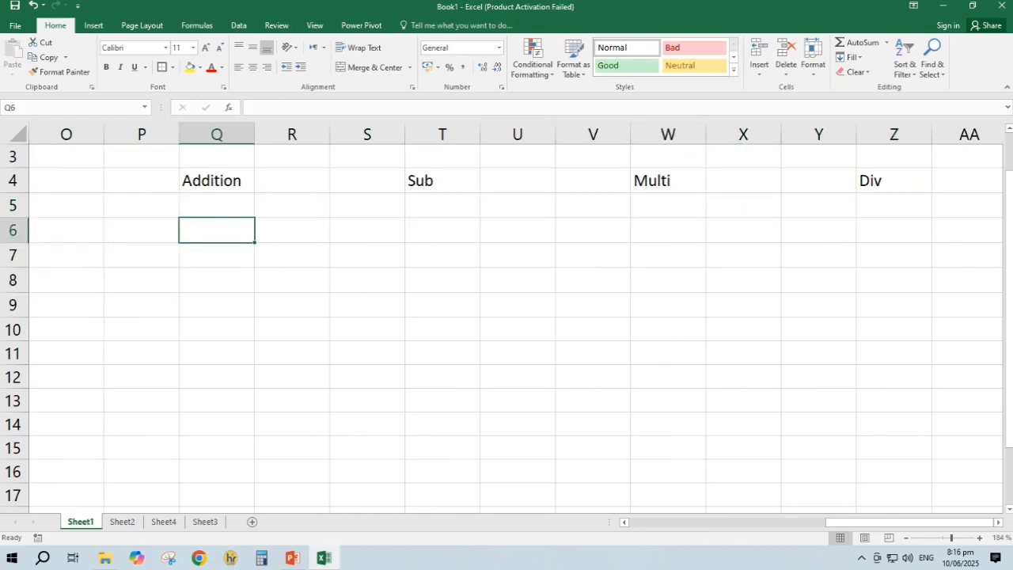
text(556)
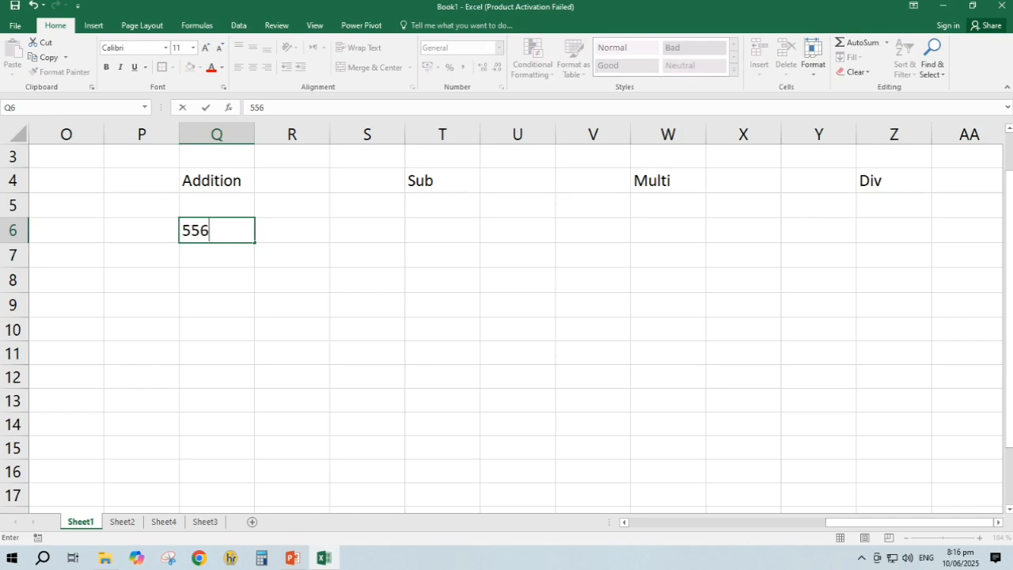
key(Return)
text(75)
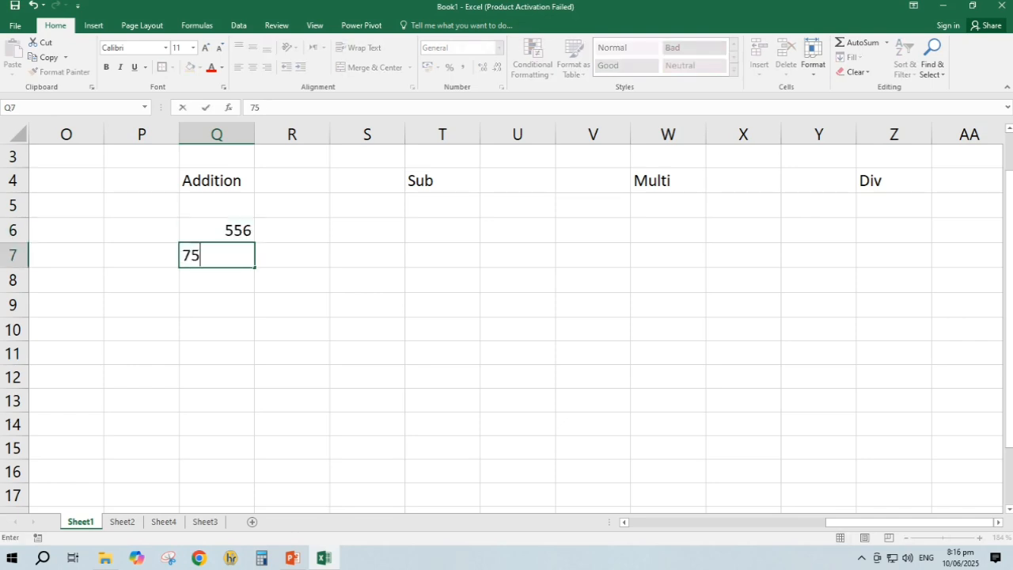
text(8)
key(Return)
- Add the two Addition numbers in cell Q9 with the formula =sum(q6+q7)
key(Return)
text(=)
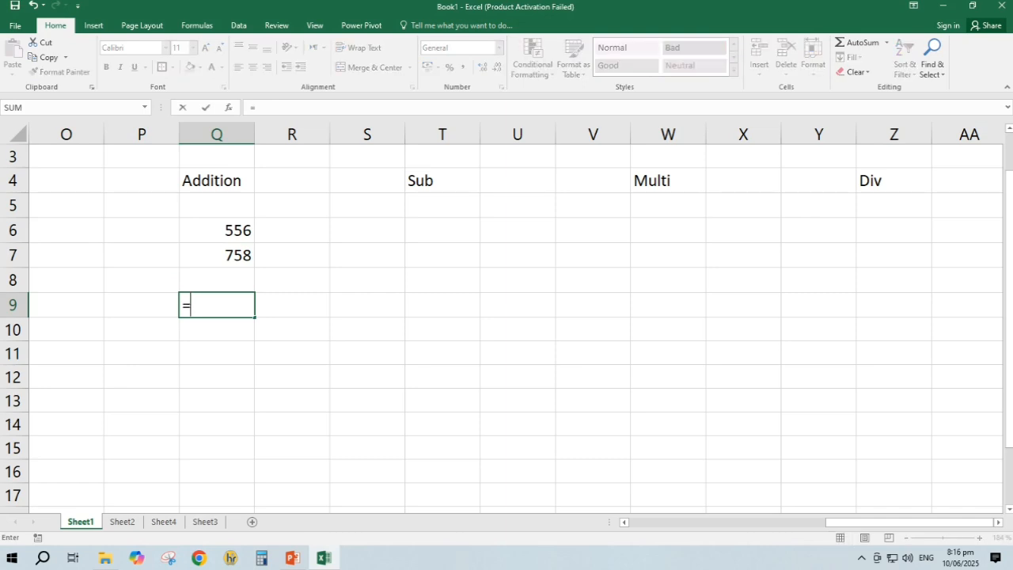
text(sum()
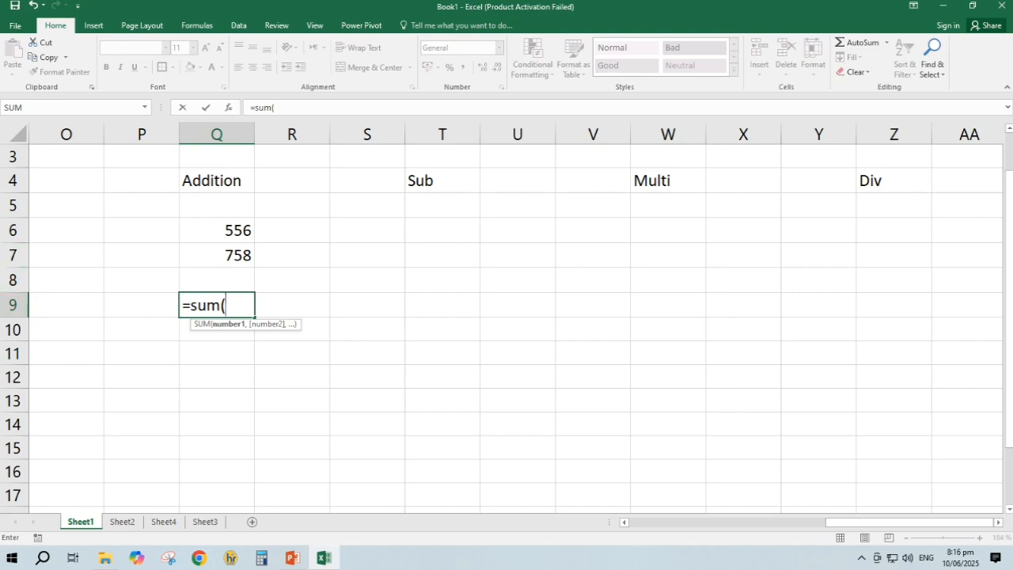
text(q)
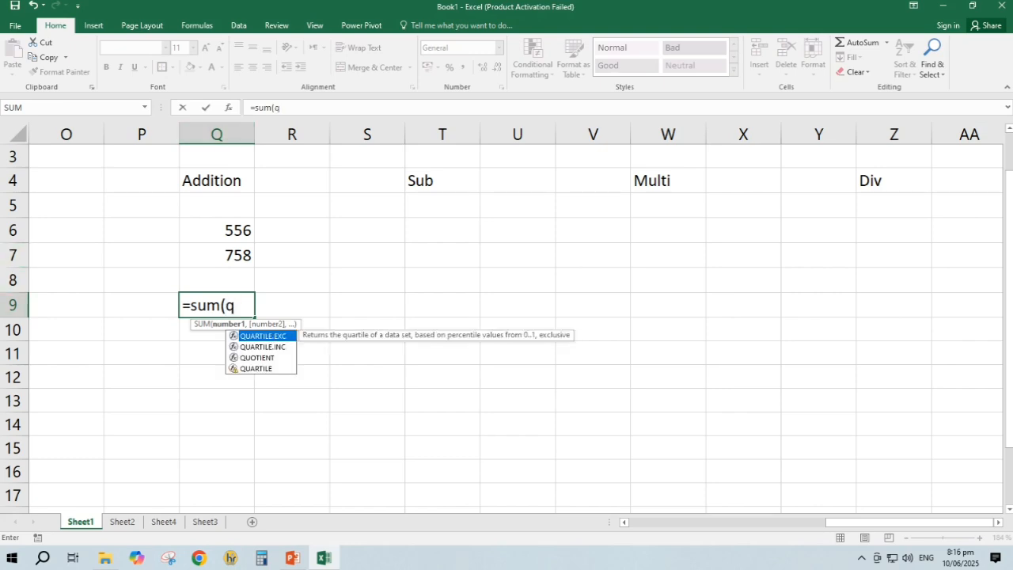
text(6)
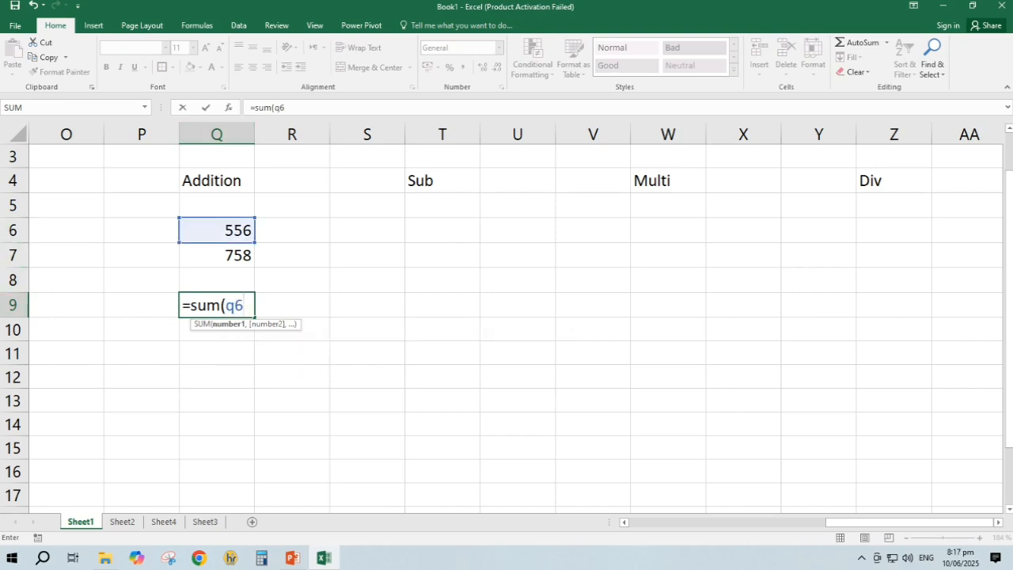
text(+)
text(q)
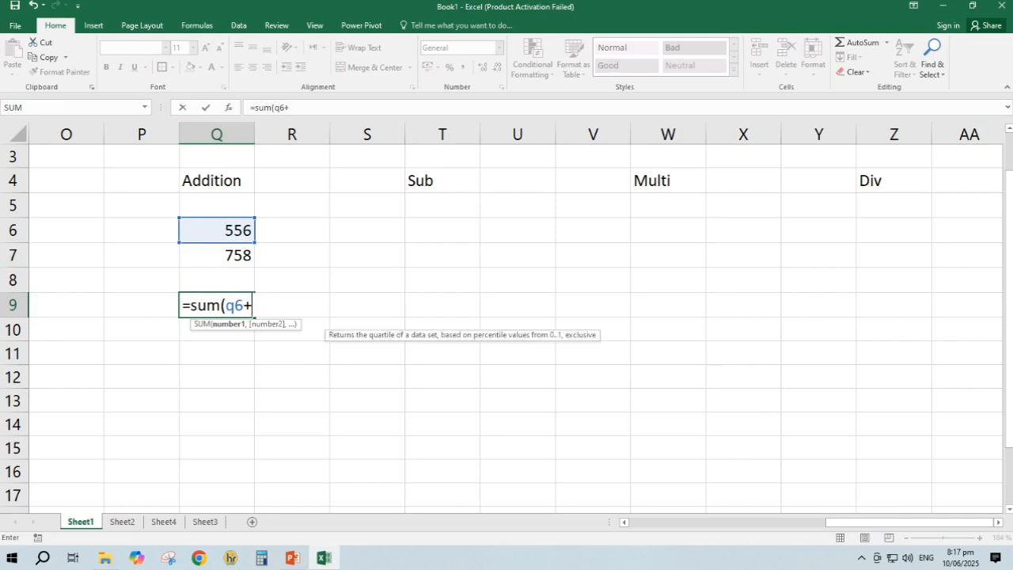
text(7))
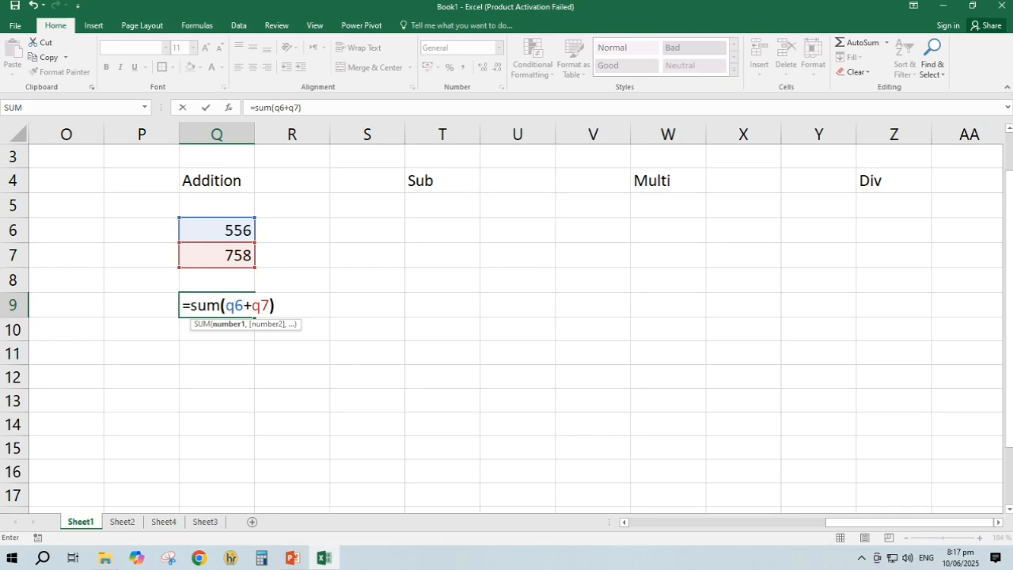
key(Return)
- Change the second Addition number in cell Q7 to 785
key(Up)
key(Down)
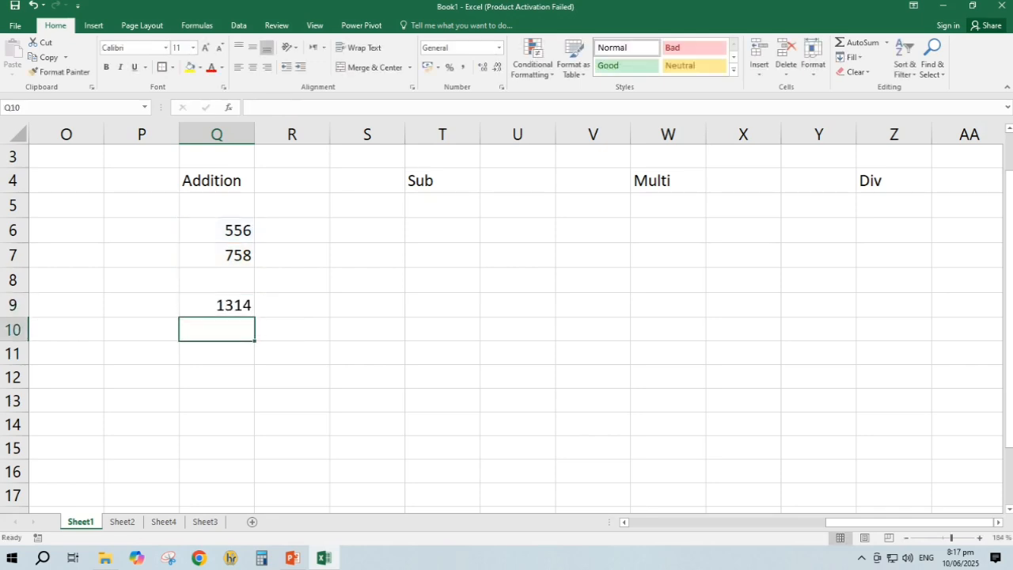
key(Up)
key(Up)
key(Up)
key(Down)
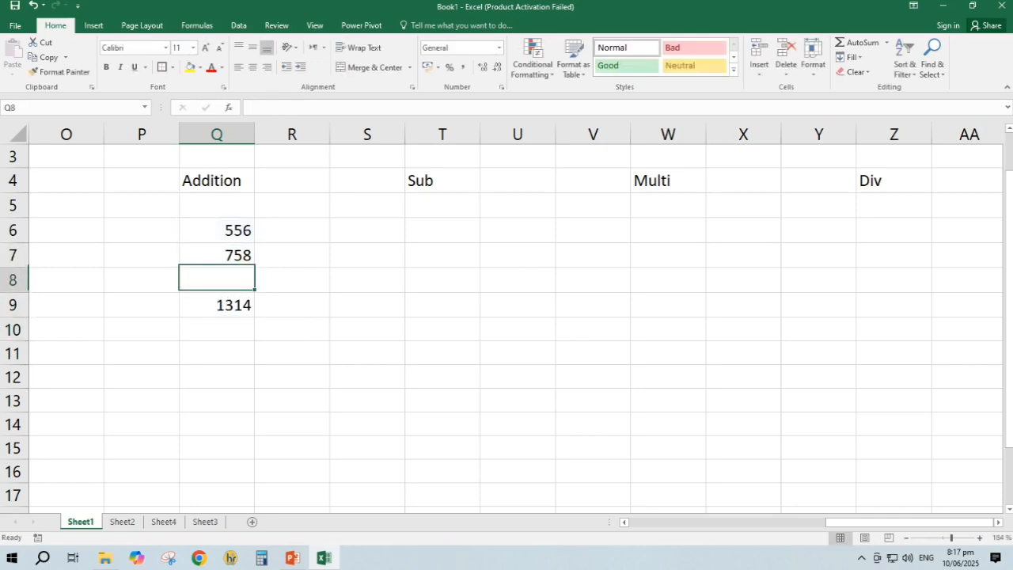
key(Up)
key(Up)
key(Down)
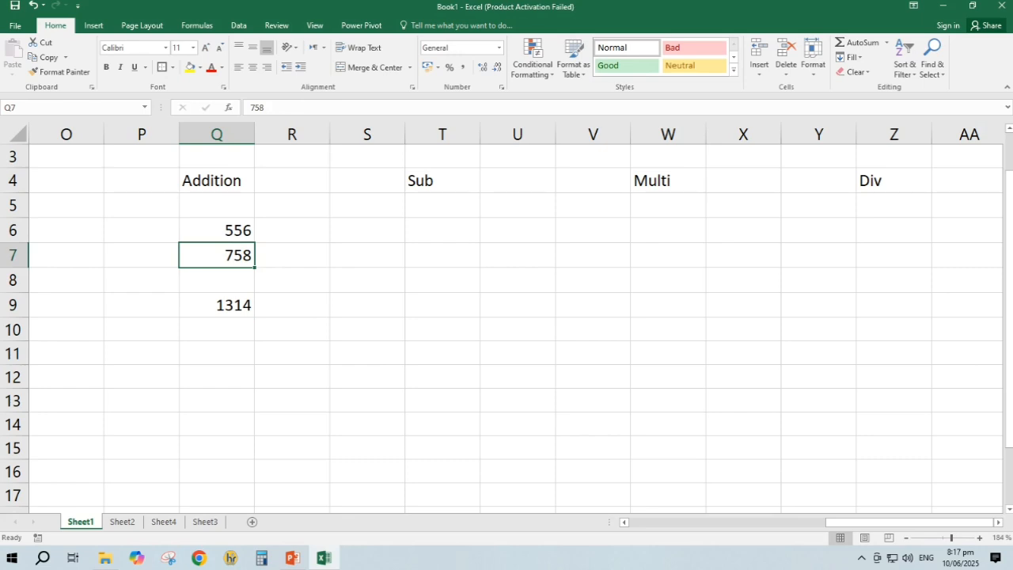
key(Down)
key(Up)
key(Up)
key(Down)
text(785)
key(Return)
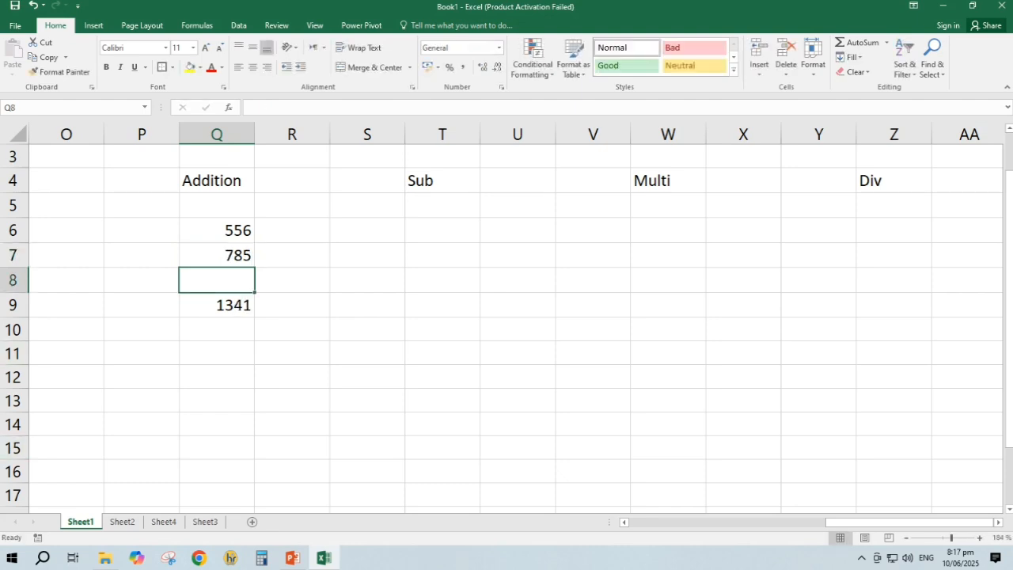
- Enter the numbers 789 in T6 and 582 in T7 under the Sub heading
click(442, 230)
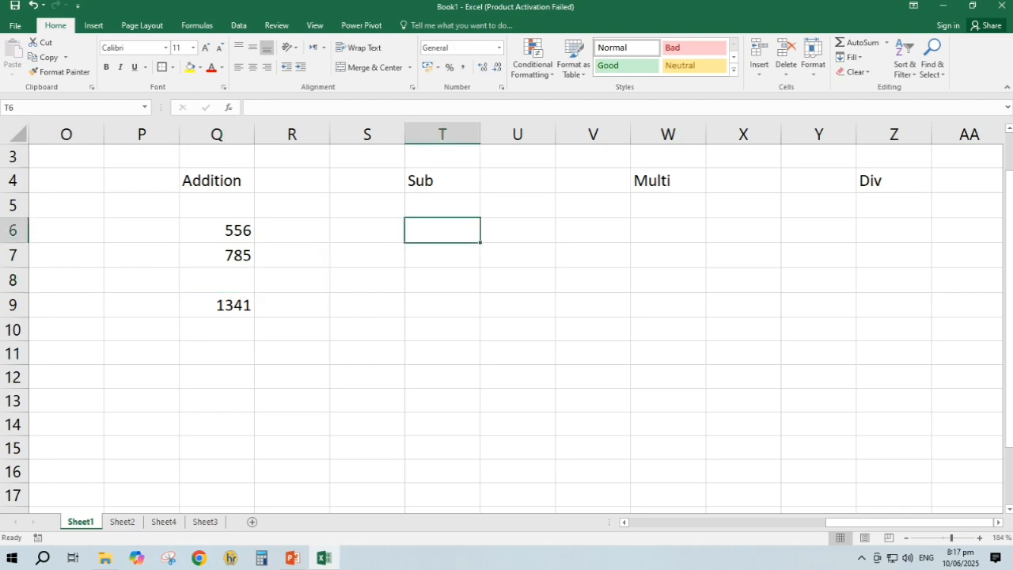
text(789)
key(Return)
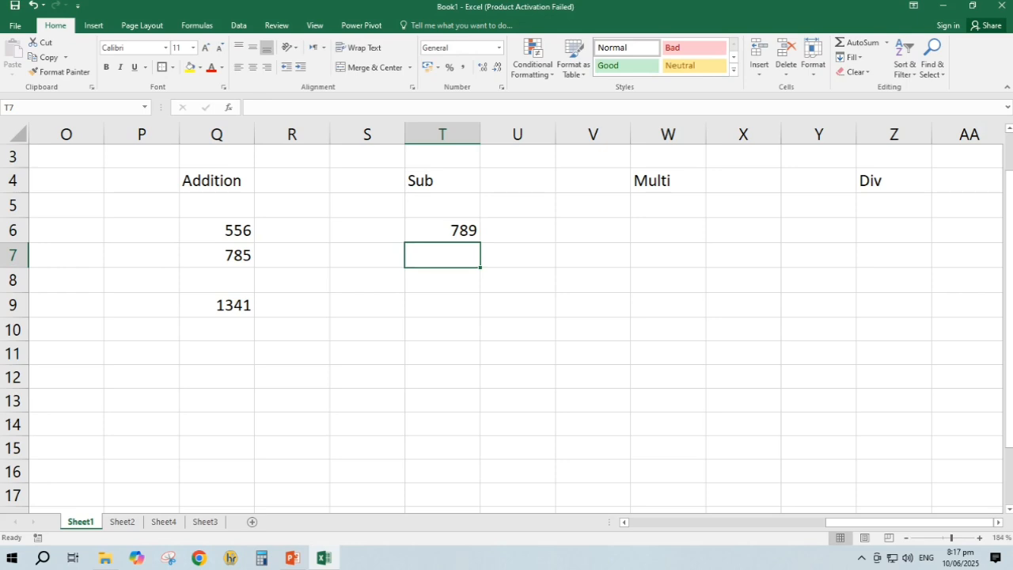
text(582)
key(Return)
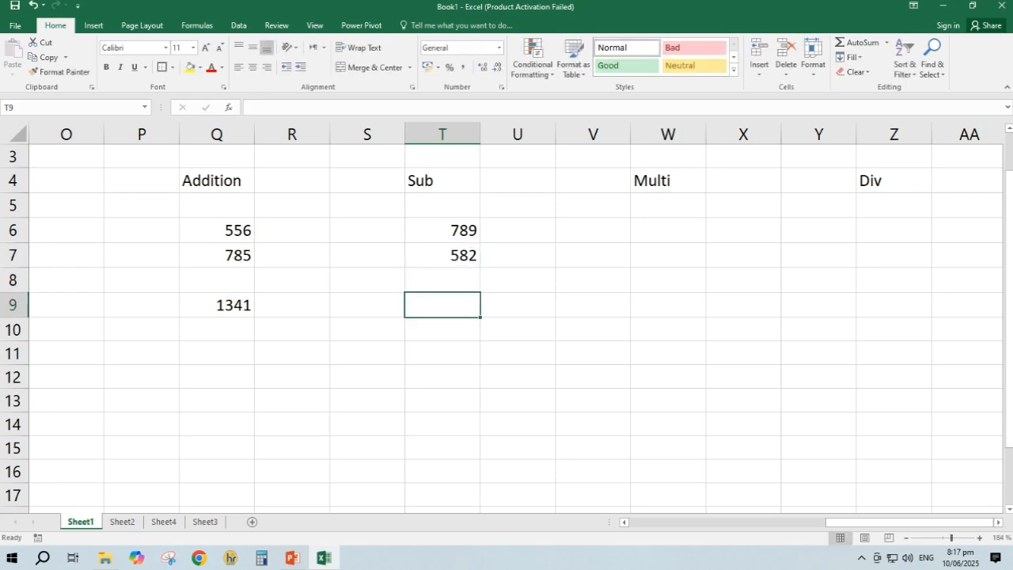
- Subtract the second Sub number from the first in cell T9 with the formula =sum(t6-t7)
text(=sum)
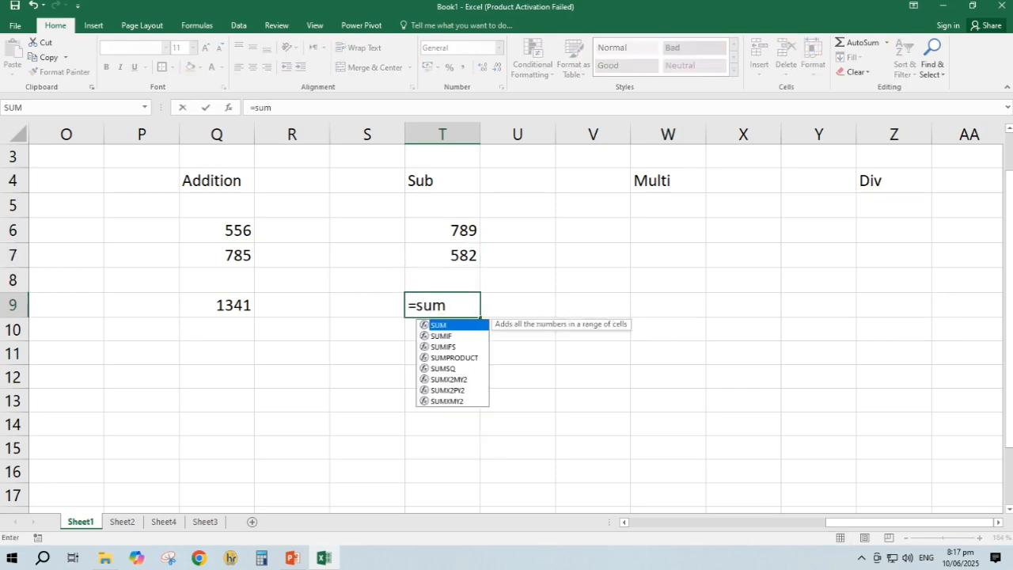
text(()
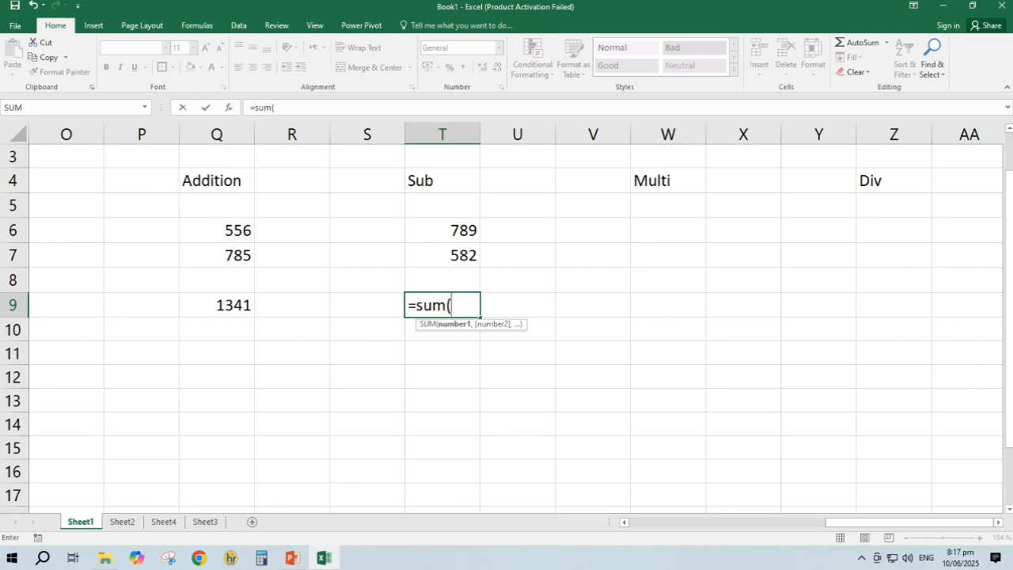
text(t6-)
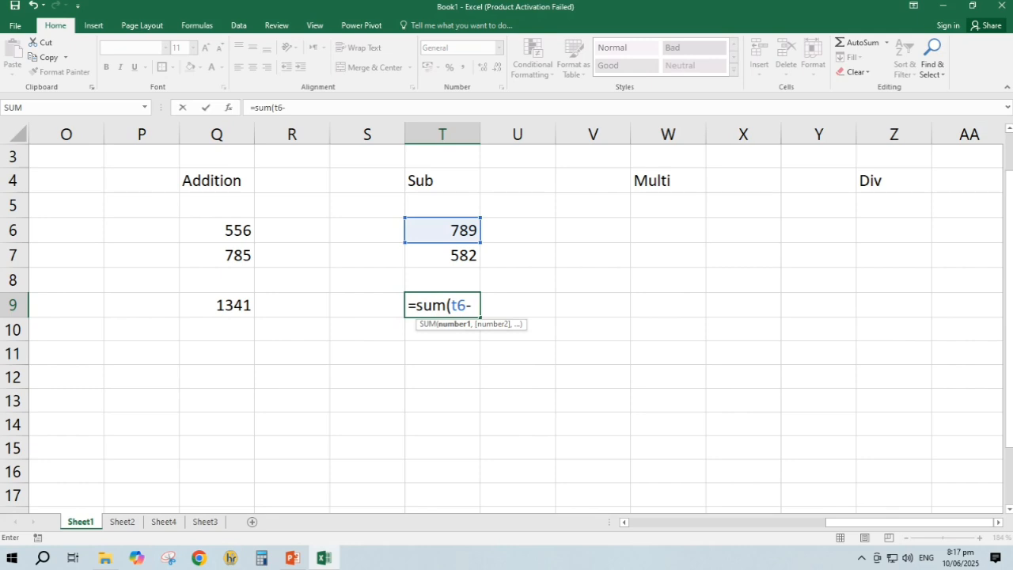
text(t7))
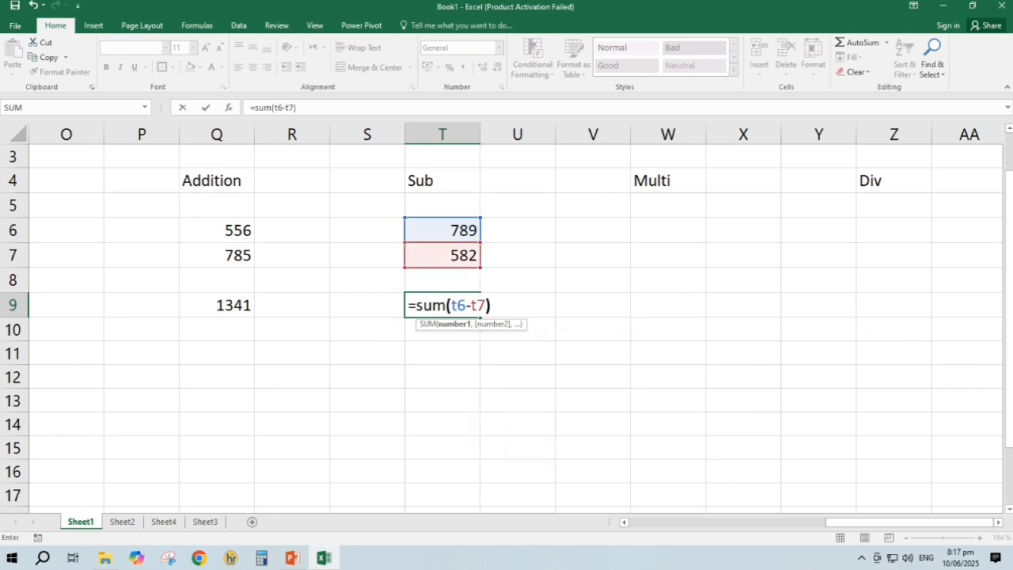
key(Return)
- Enter the numbers 1500 in W6 and 5 in W7 under the Multi heading
key(Up)
key(Right)
key(Right)
key(Right)
key(Right)
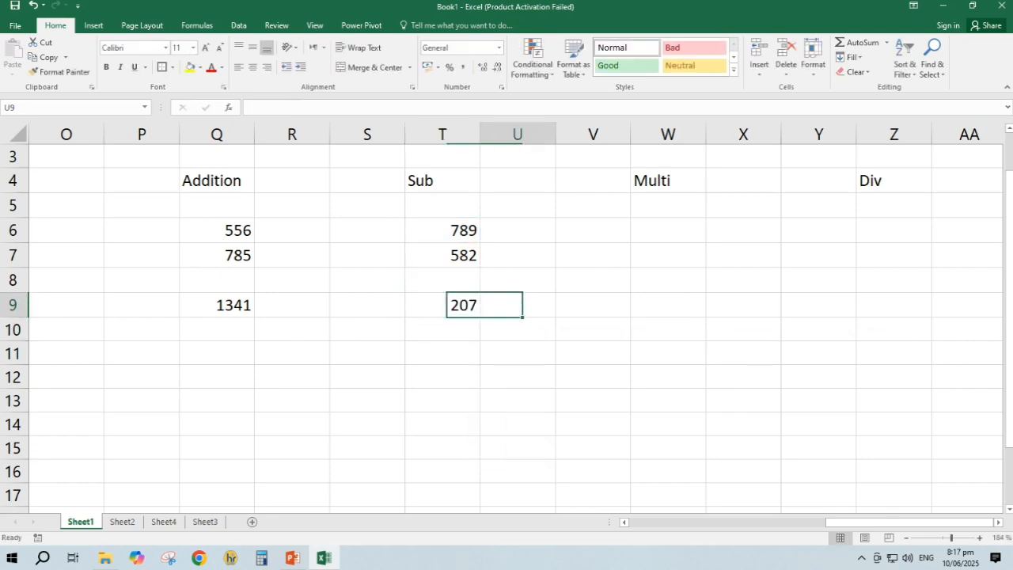
key(Up)
key(Up)
key(Up)
key(Left)
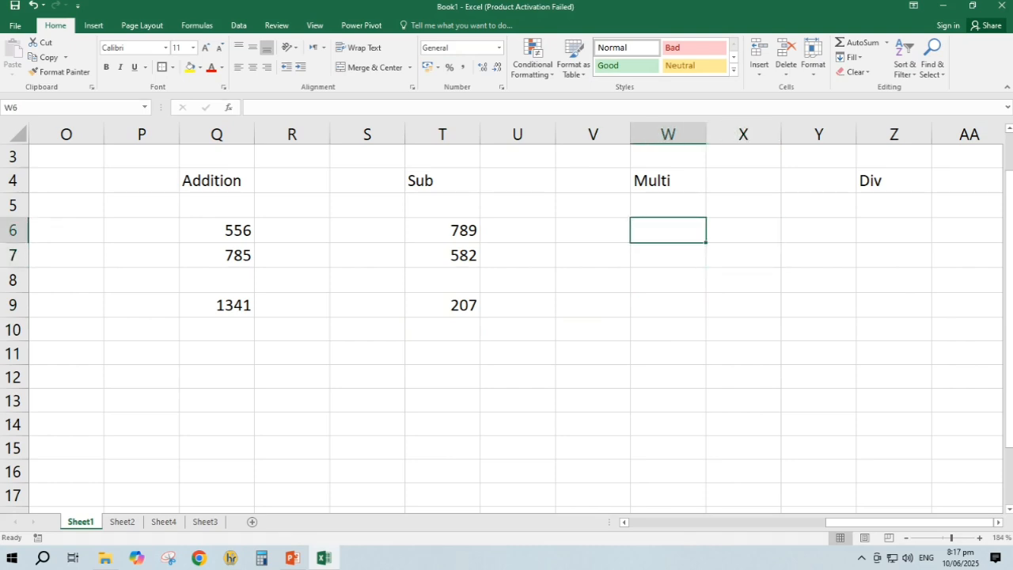
text(2500)
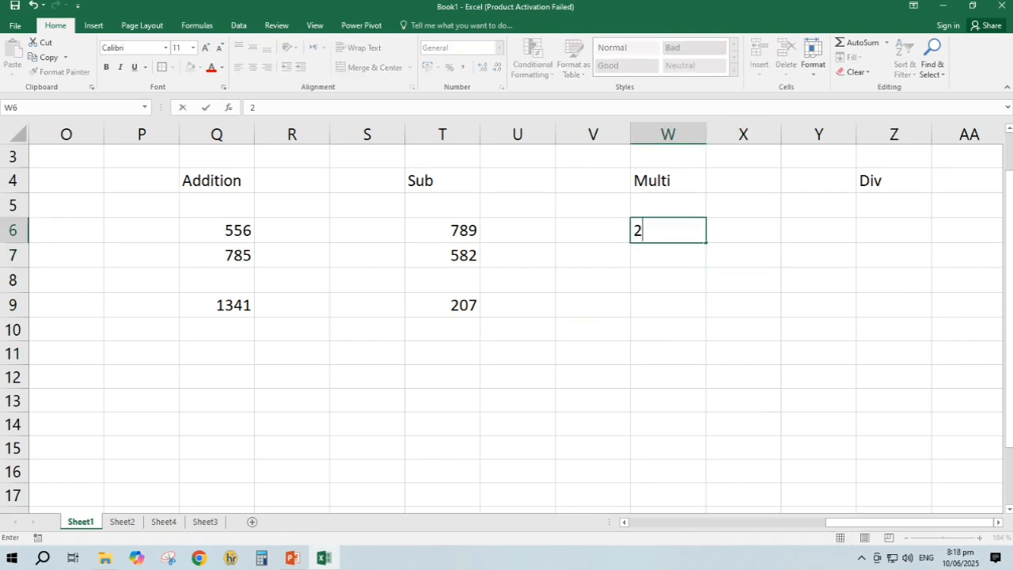
key(BackSpace)
key(BackSpace)
key(BackSpace)
key(BackSpace)
text(1500)
key(Return)
key(Return)
key(Up)
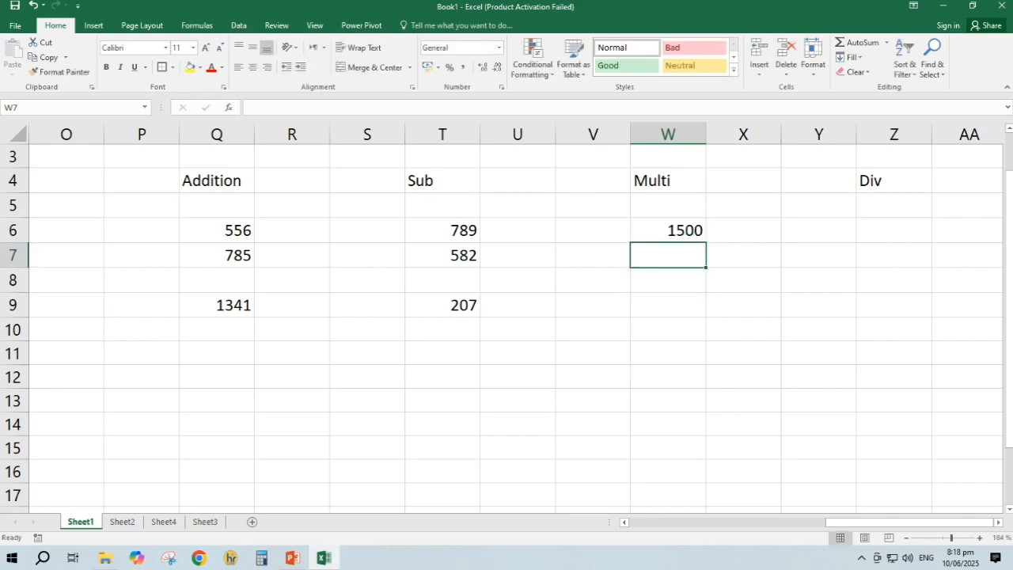
text(5)
key(Return)
key(Return)
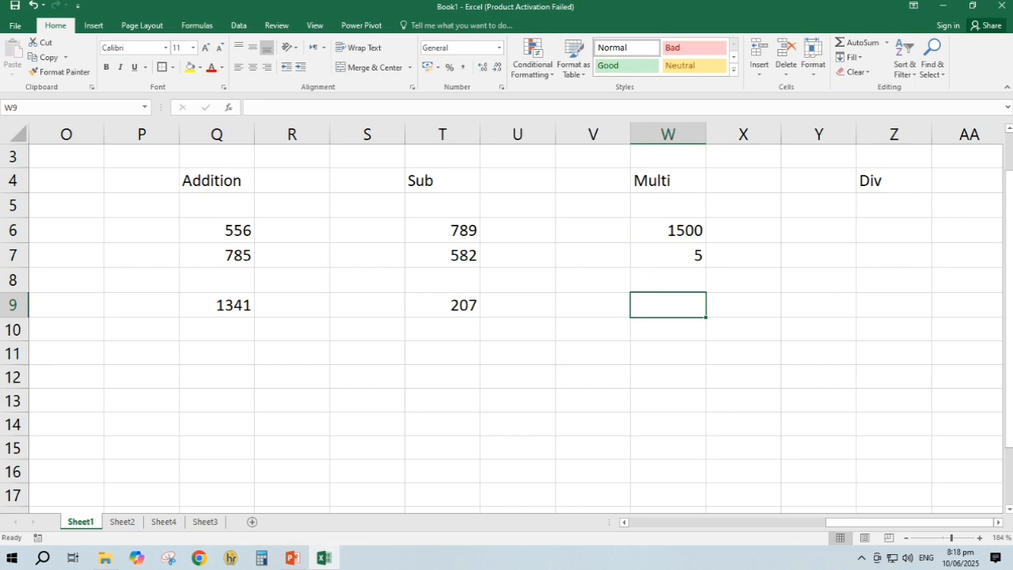
text(=)
key(BackSpace)
text(sum)
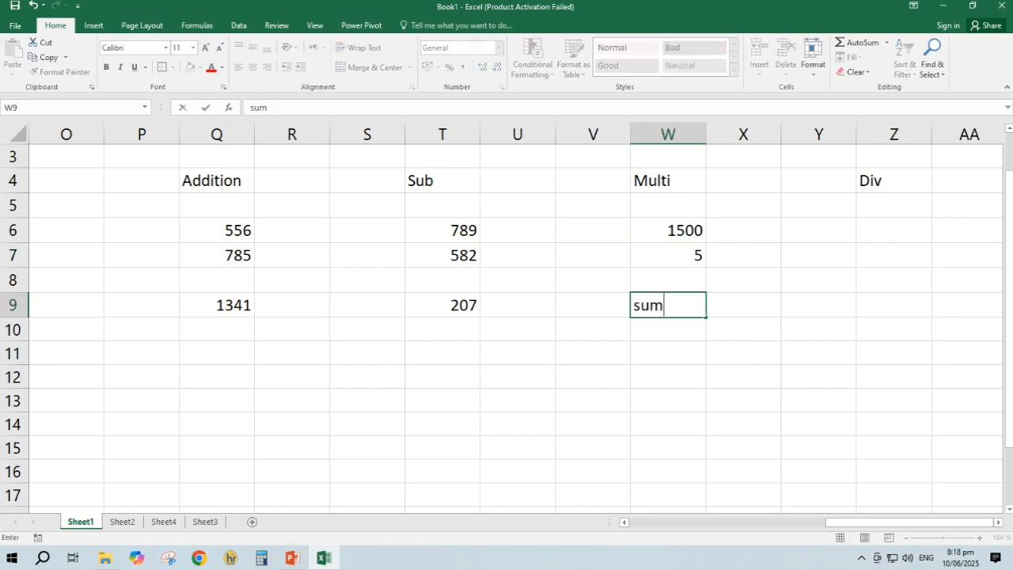
text(()
key(Up)
key(Up)
key(Up)
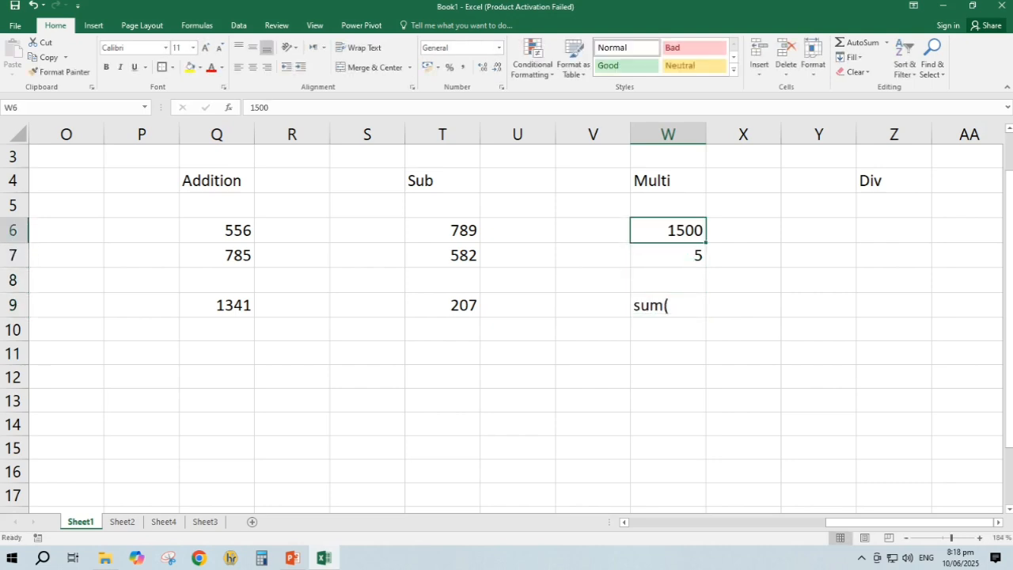
key(Down)
key(Down)
key(Down)
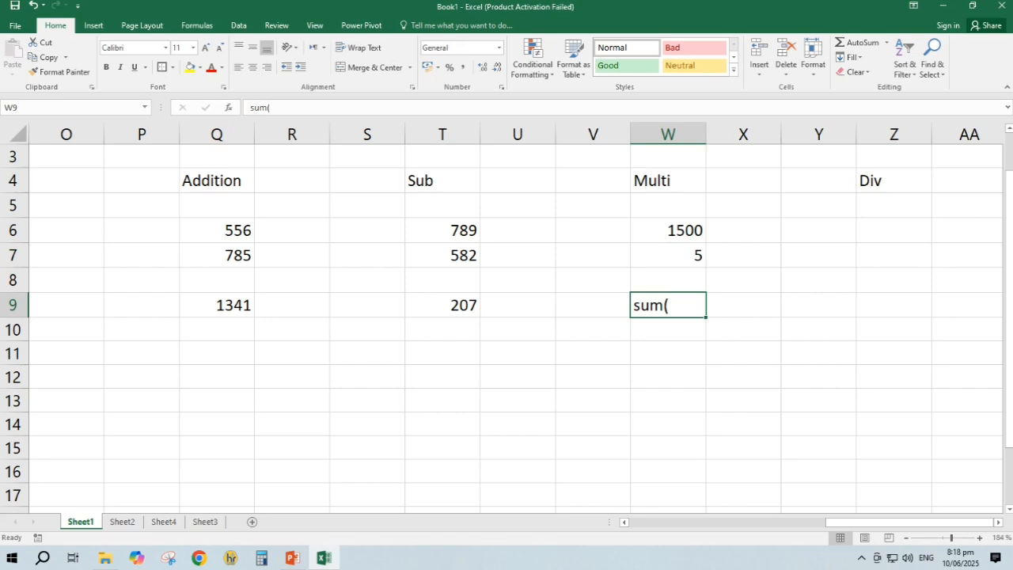
key(F2)
key(BackSpace)
key(BackSpace)
key(BackSpace)
key(BackSpace)
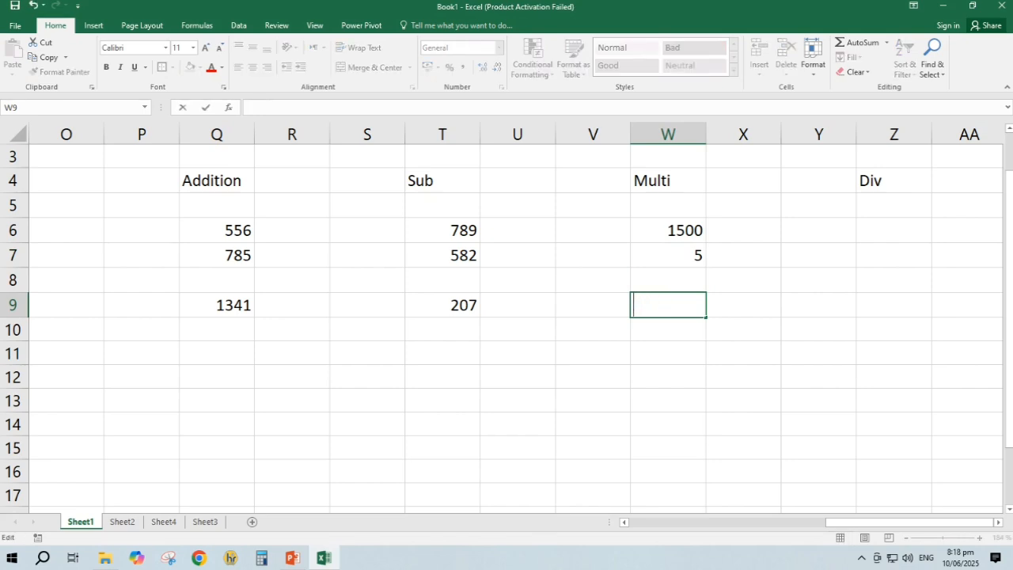
key(Return)
key(Up)
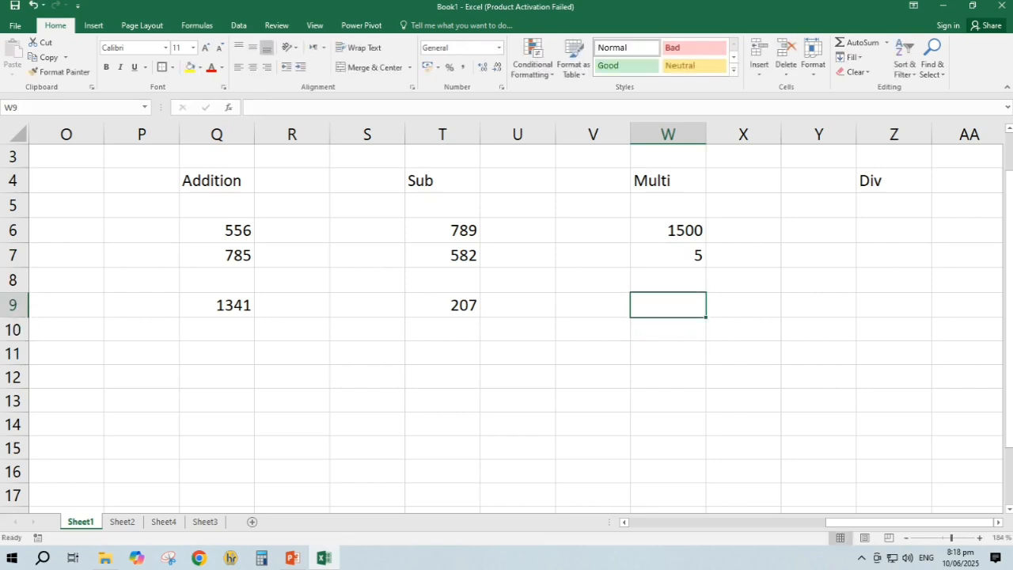
- Try to multiply the two Multi numbers in cell W9 with sum(w6*w7), without an equals sign, and clear the entry
text(sum()
key(Up)
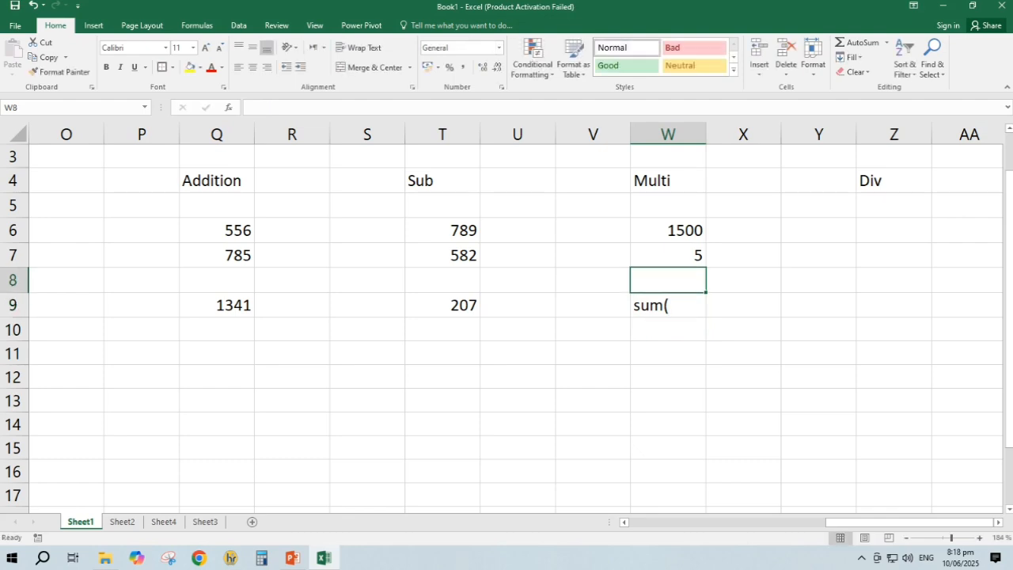
key(Down)
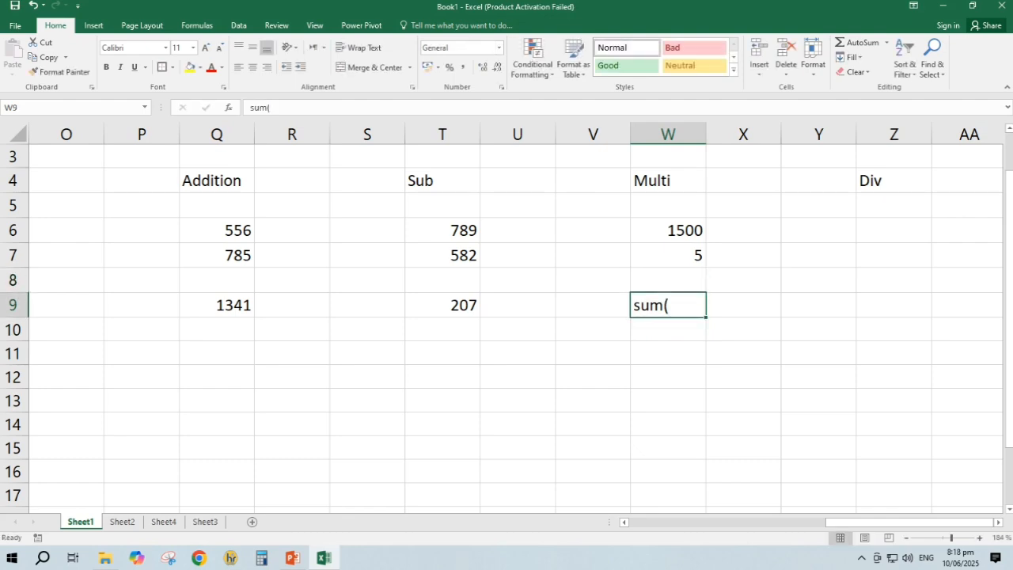
key(F2)
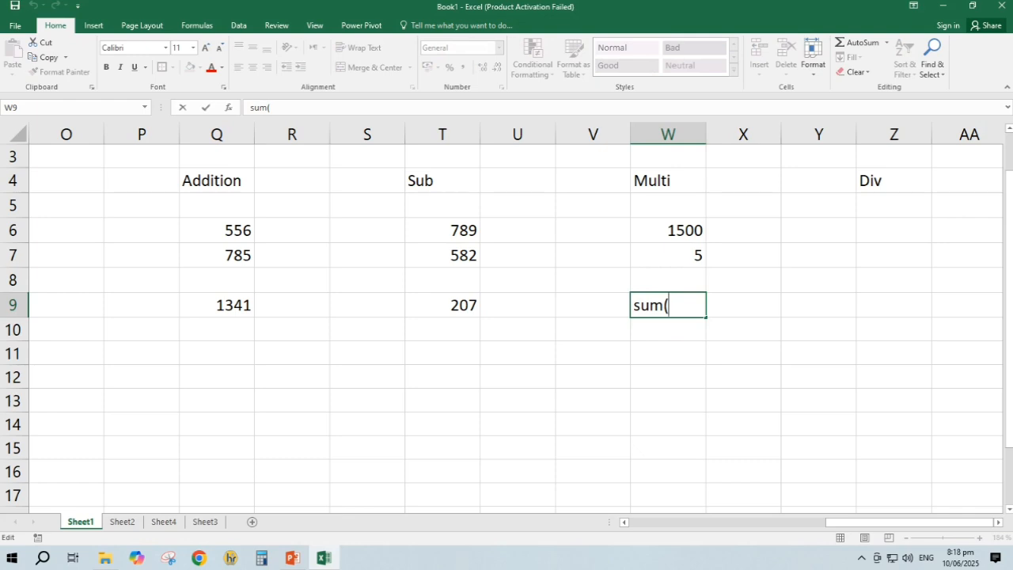
text(w6*w7))
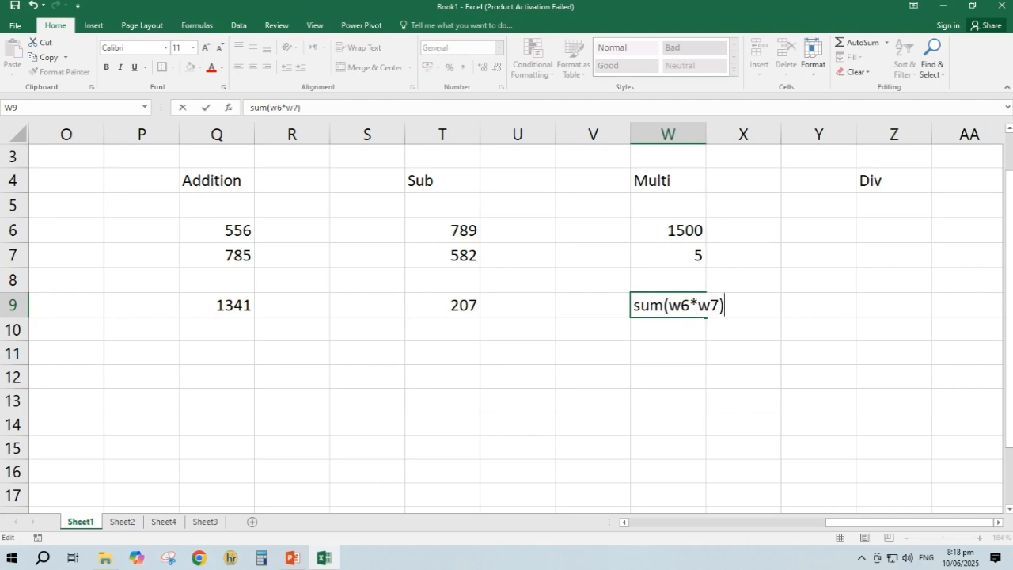
key(Return)
key(Up)
key(Right)
key(Left)
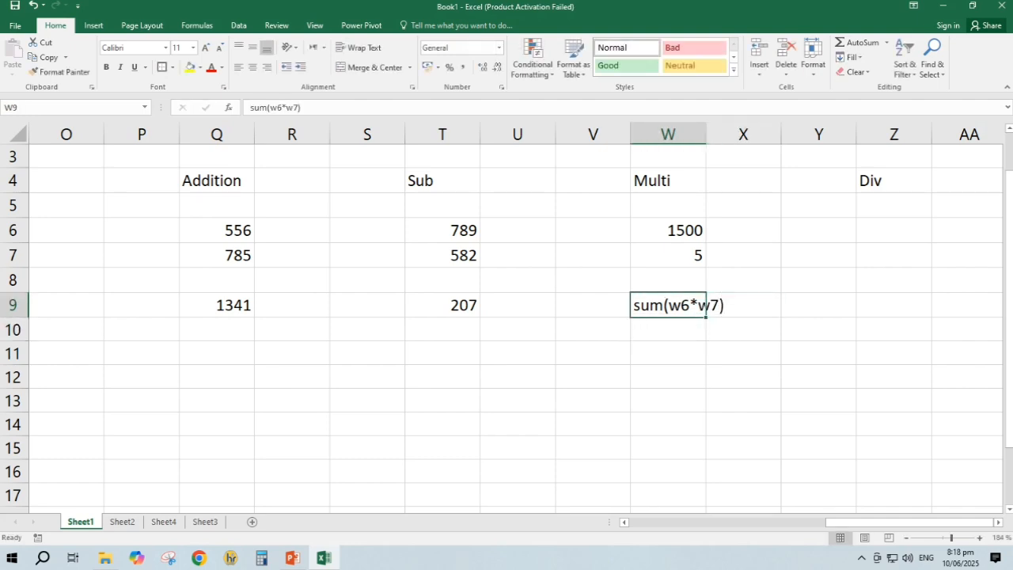
key(BackSpace)
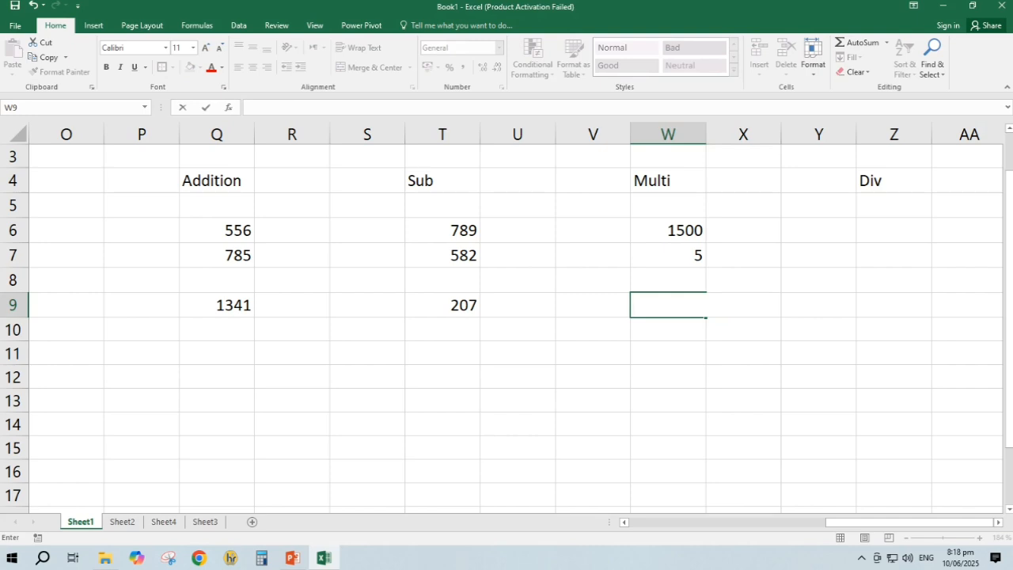
- Multiply the two Multi numbers in cell W9 with the formula =sum(W6*W7)
text(=sum)
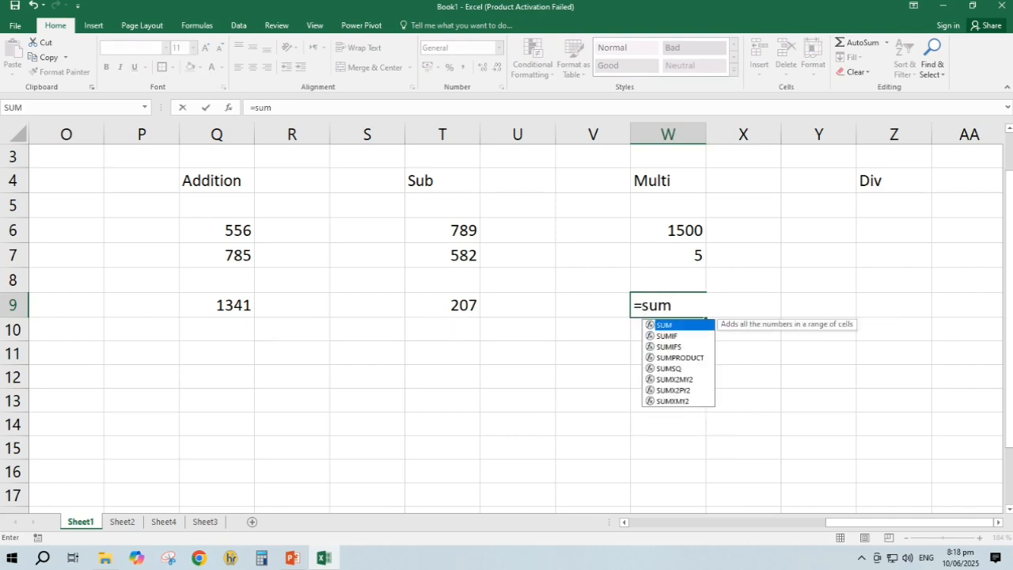
text(()
key(Up)
key(Up)
key(Up)
text(*)
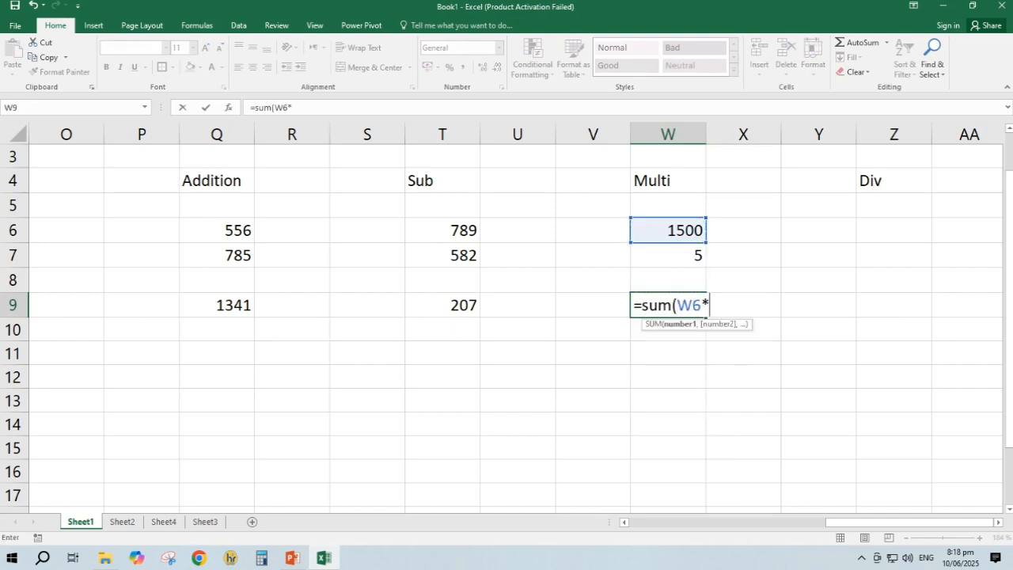
key(Up)
key(Up)
text())
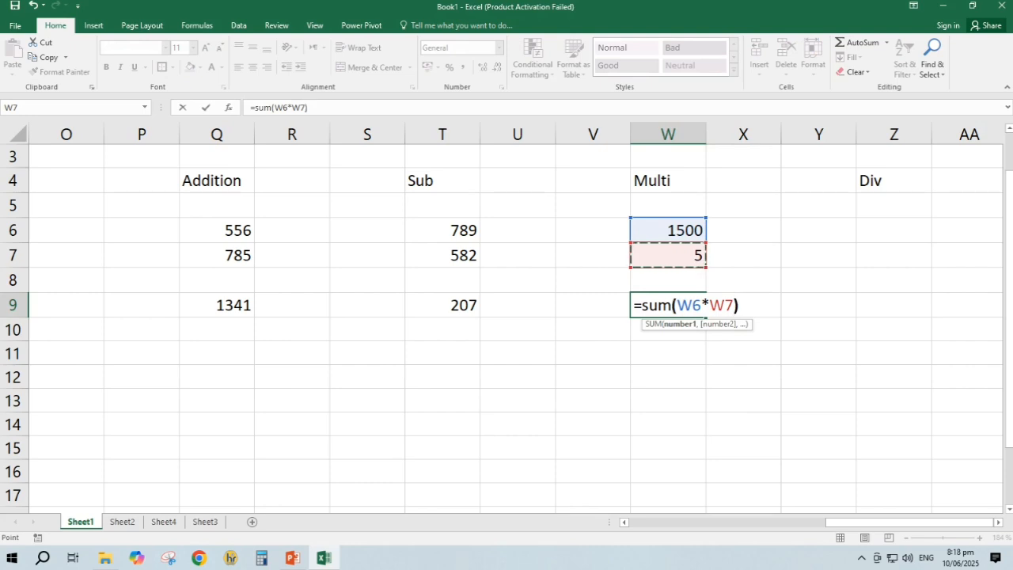
key(Return)
key(Up)
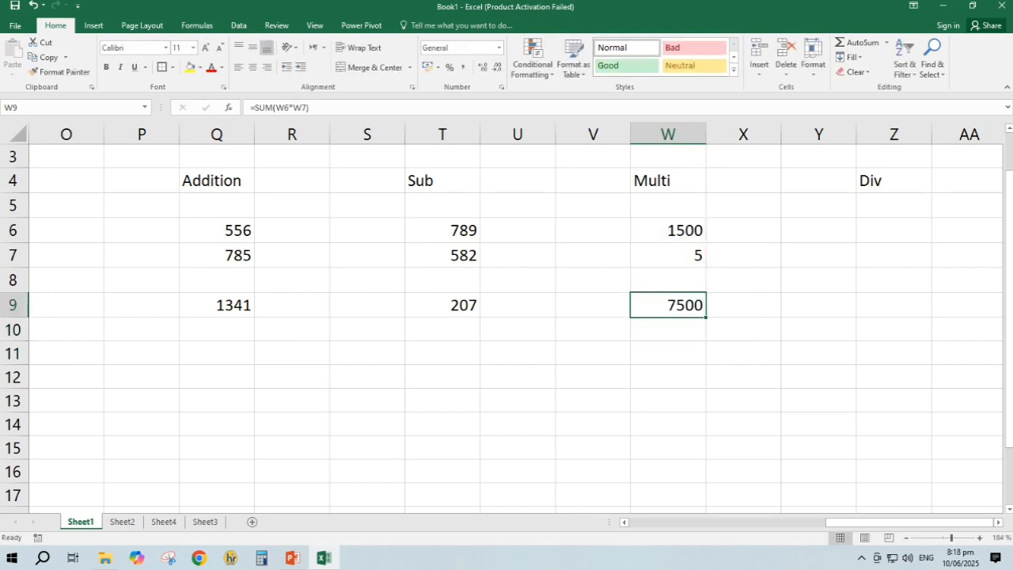
- Enter the numbers 8000 in Z6 and 6 in Z7 under the Div heading
key(Right)
key(Right)
key(Right)
key(Right)
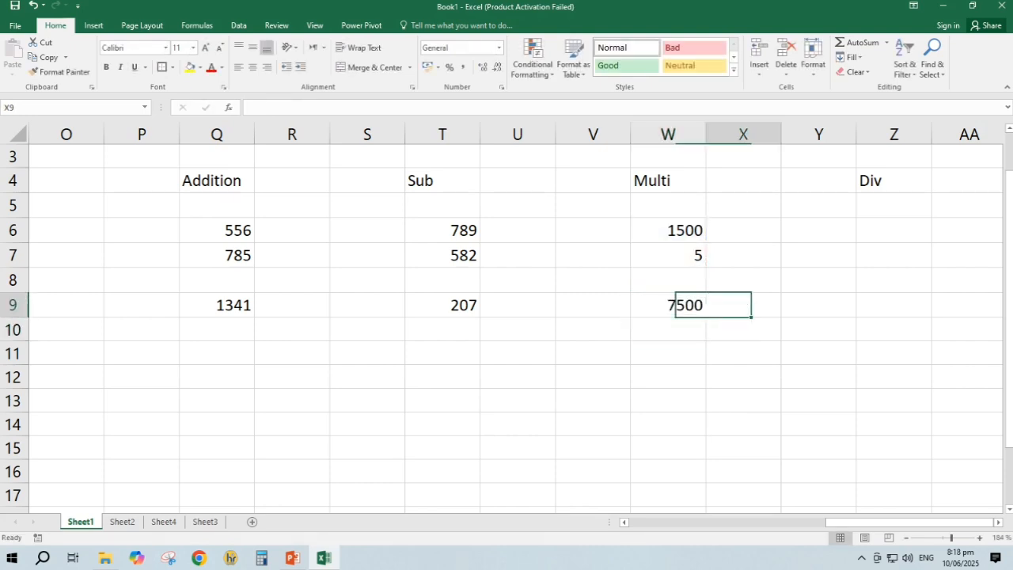
key(Up)
key(Up)
key(Up)
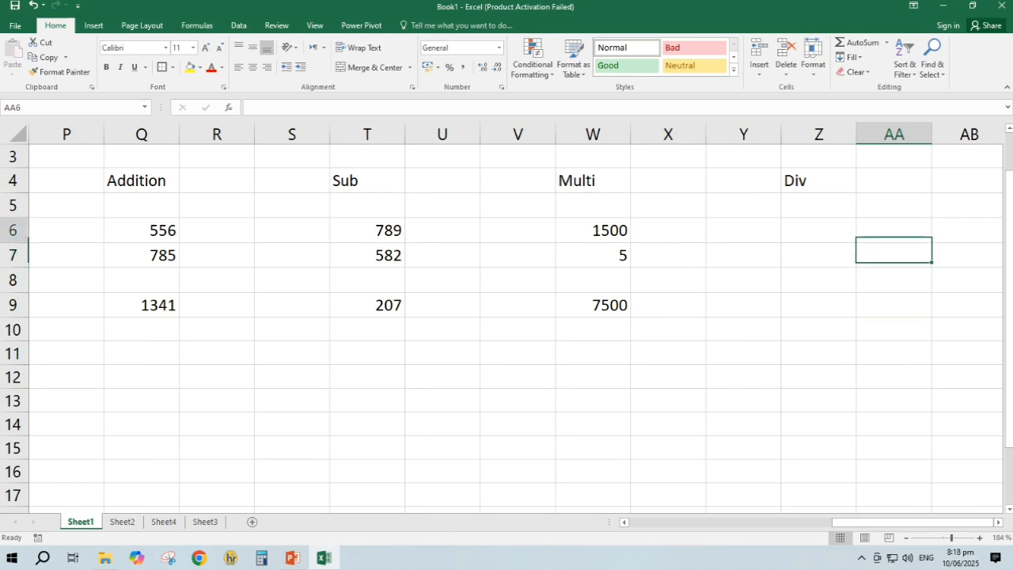
key(Left)
key(Left)
key(Right)
text(8000)
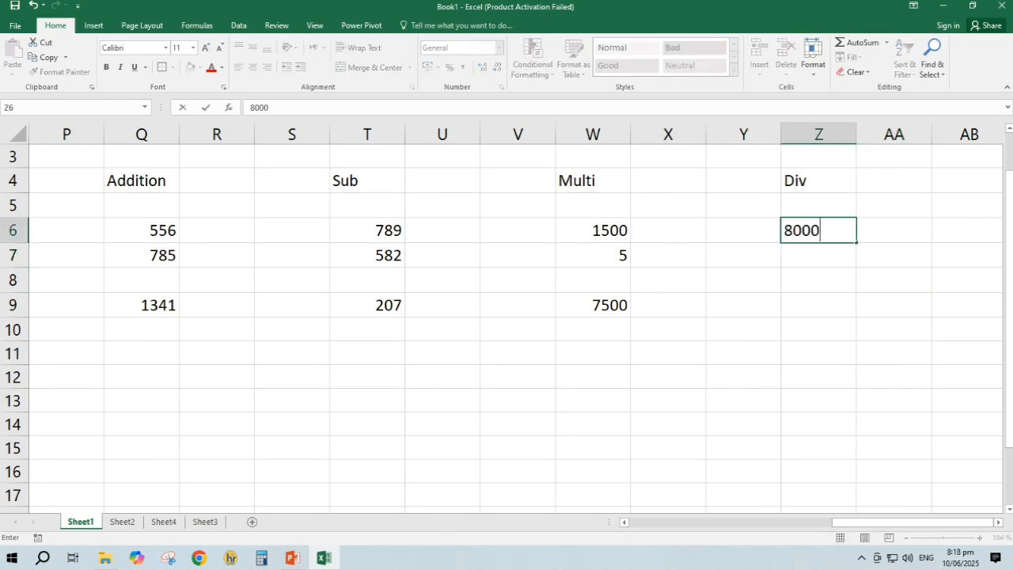
key(Return)
text(6)
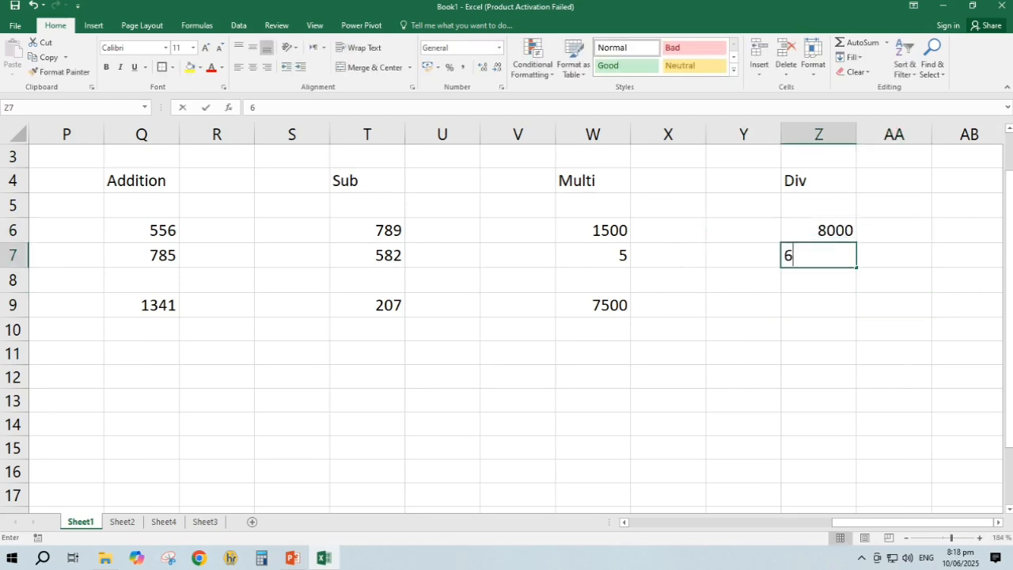
key(Return)
- Start a formula with an equals sign in cell Z9 under the two Div numbers
key(Down)
key(Left)
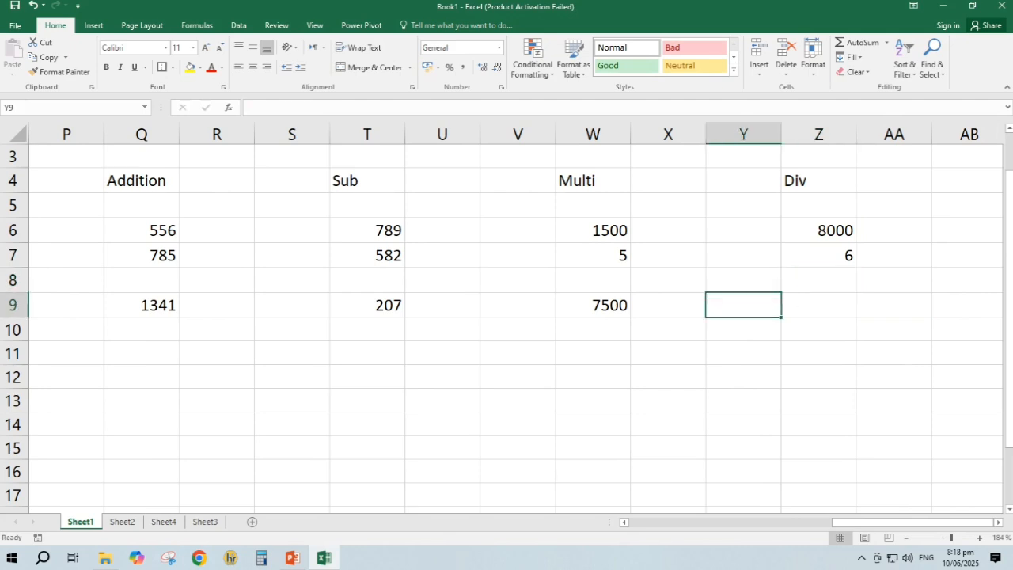
key(Down)
key(Up)
key(Right)
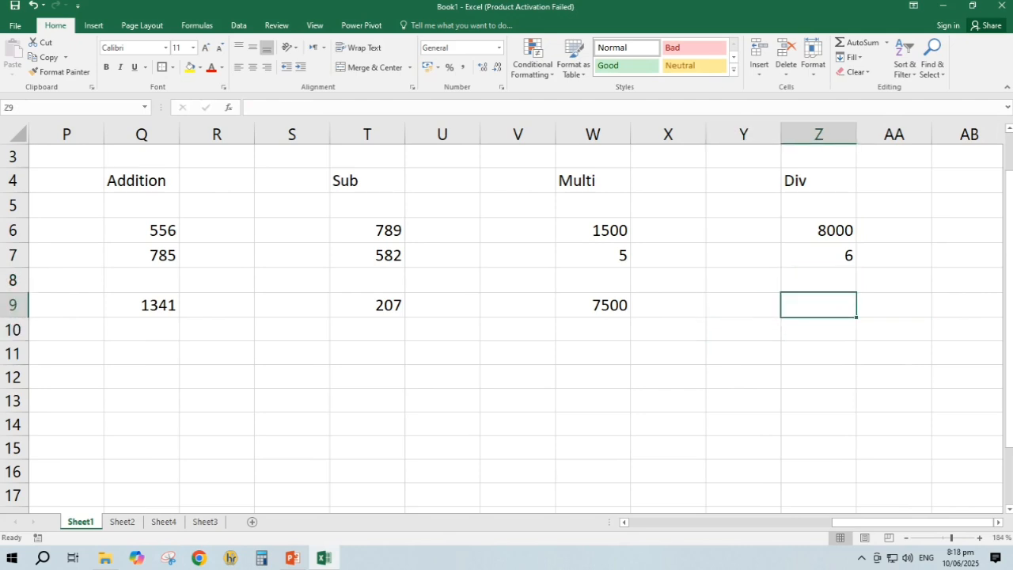
key(F2)
text(=)
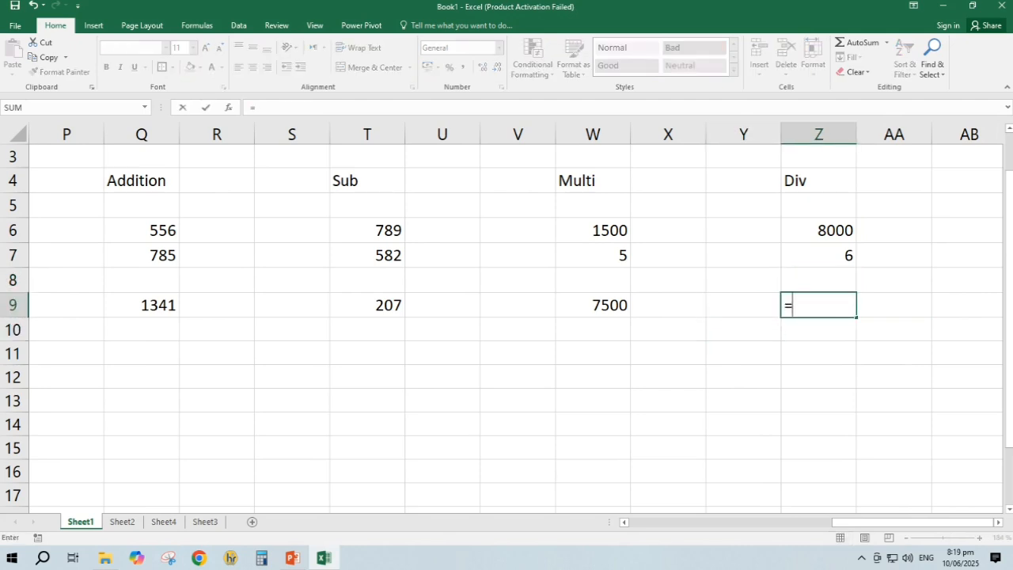
text(sum()
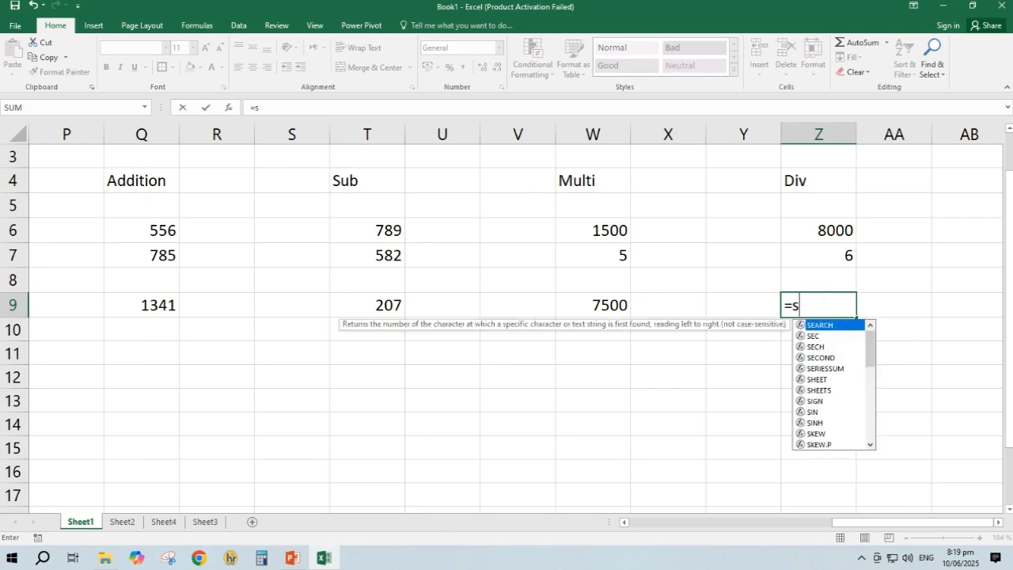
key(BackSpace)
text(-)
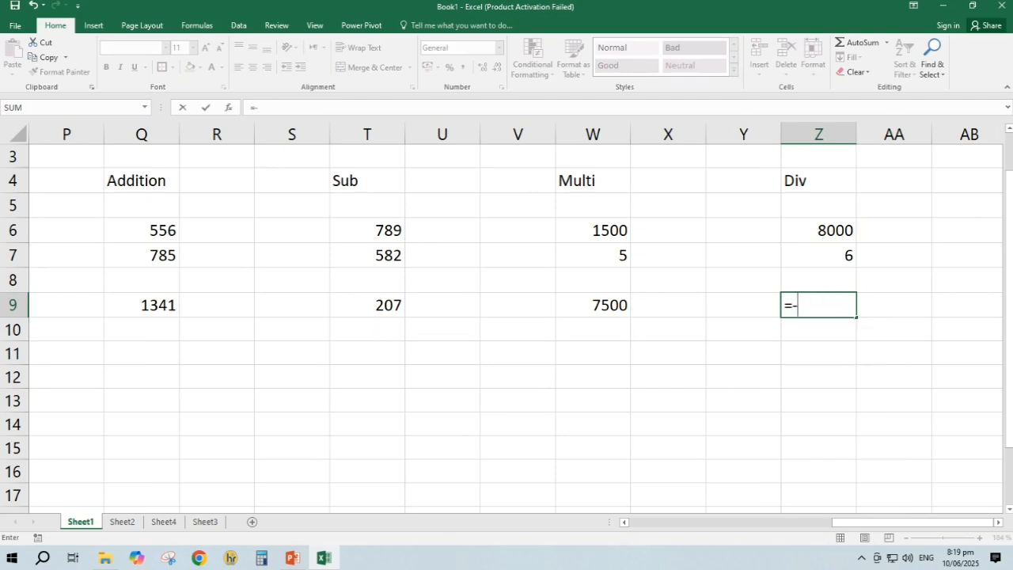
text(()
key(Up)
key(Up)
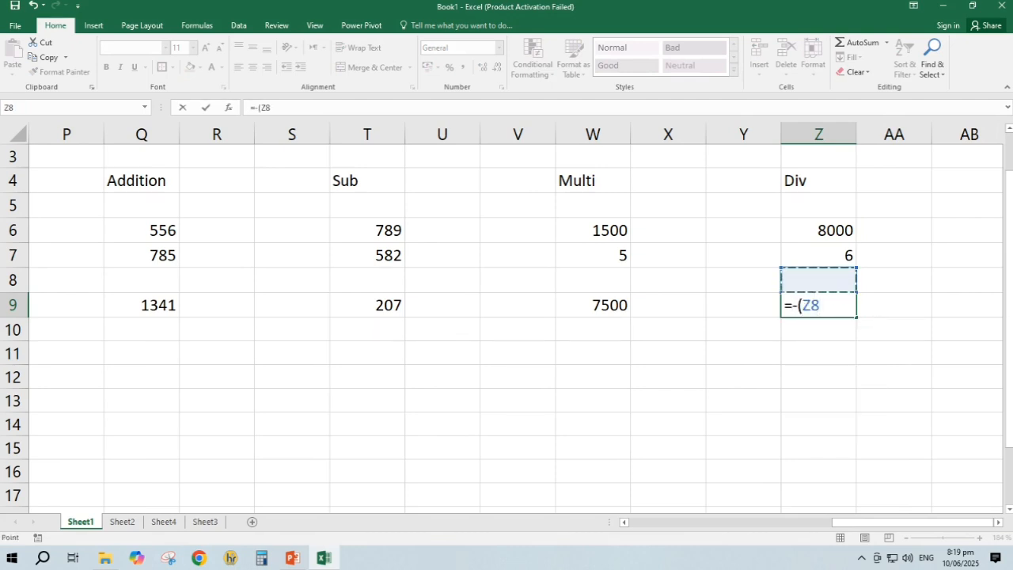
key(BackSpace)
key(BackSpace)
key(BackSpace)
key(BackSpace)
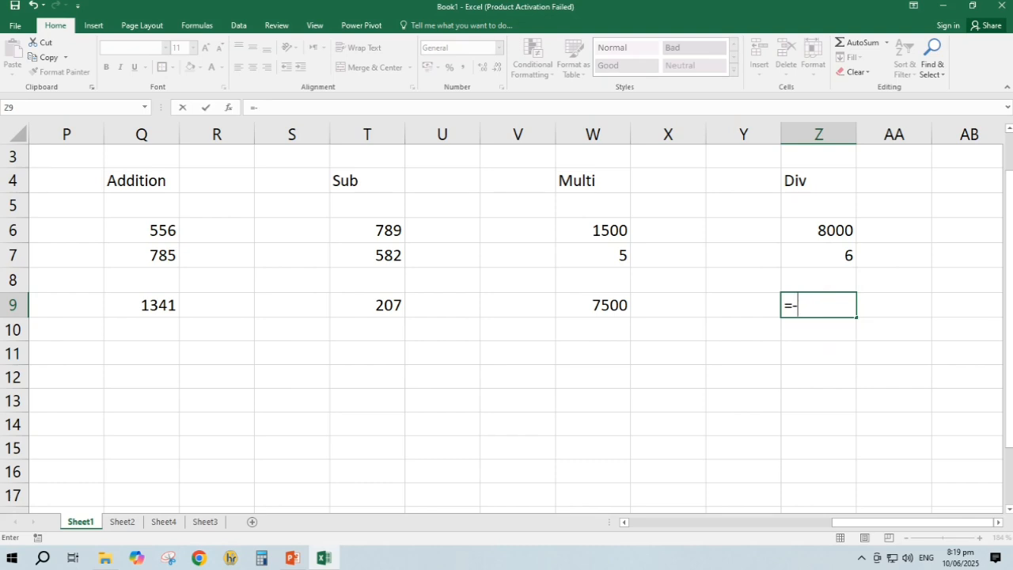
- Divide the first Div number by the second in cell Z9 with the formula =sum(Z6/Z7)
text(su)
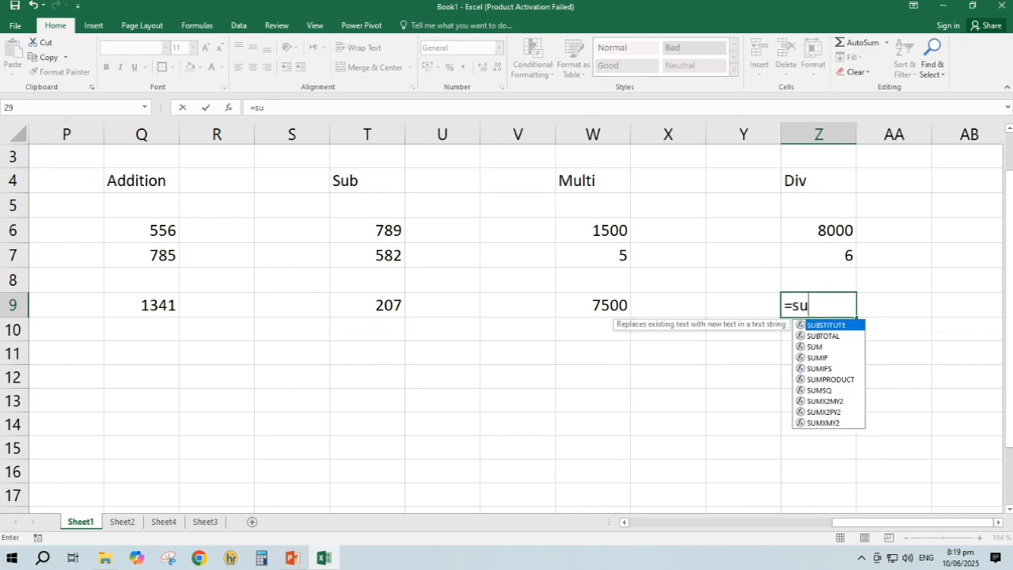
text(m()
key(Up)
key(Up)
key(Up)
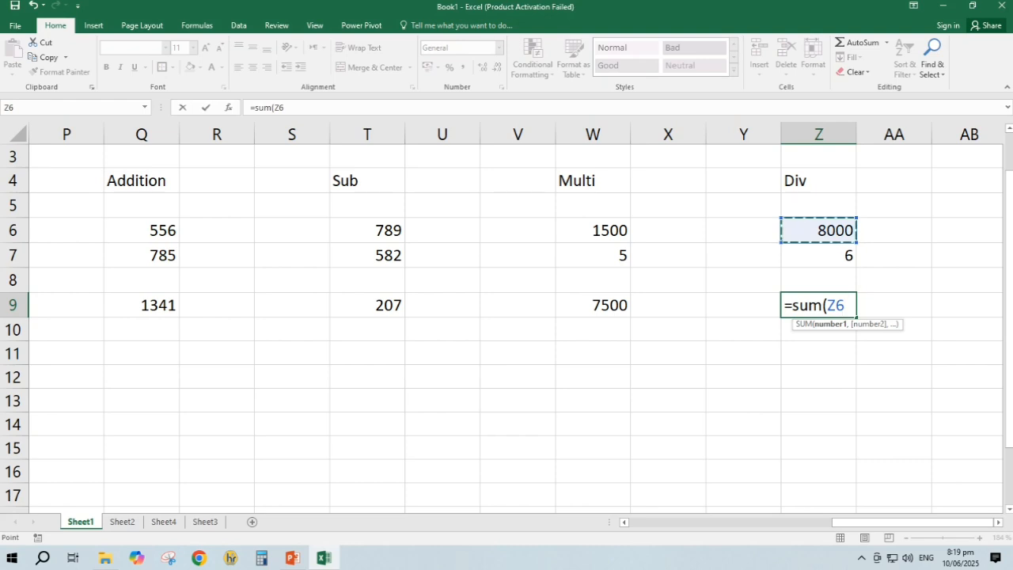
text(-)
key(BackSpace)
text(/)
key(Up)
key(Up)
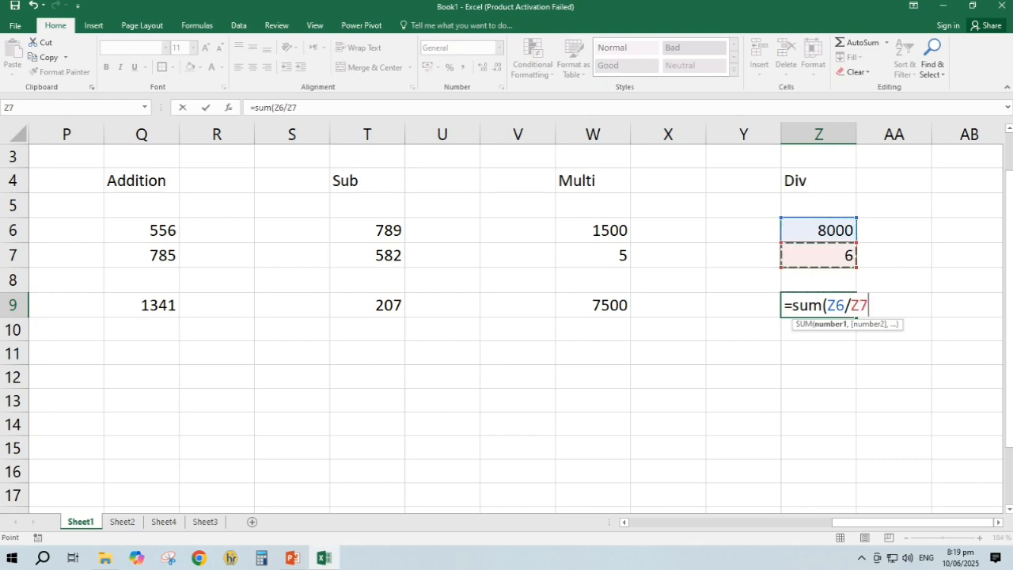
text())
key(Return)
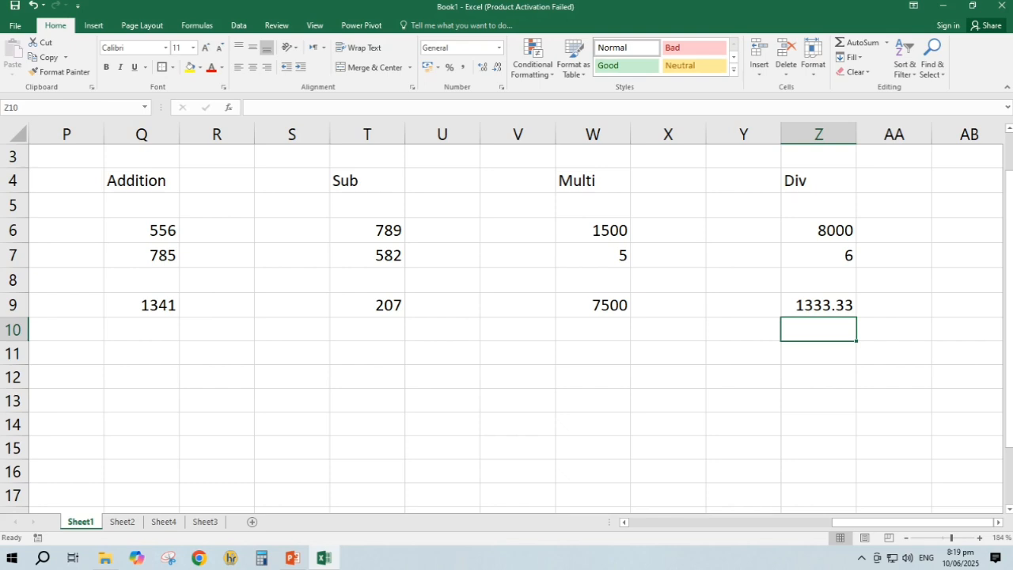
- Format the division result in Z9 as Number with zero decimal places
key(Up)
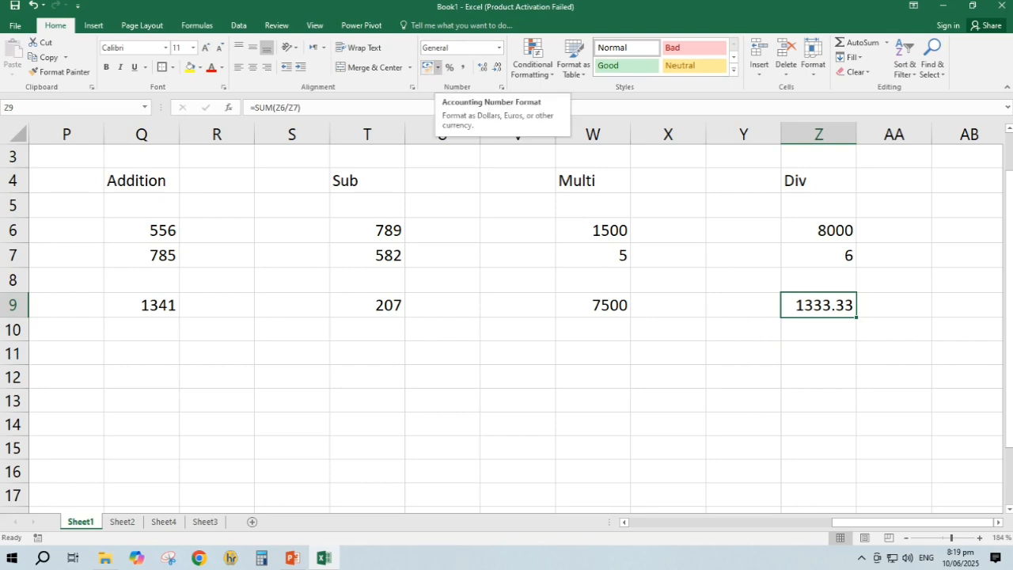
click(437, 67)
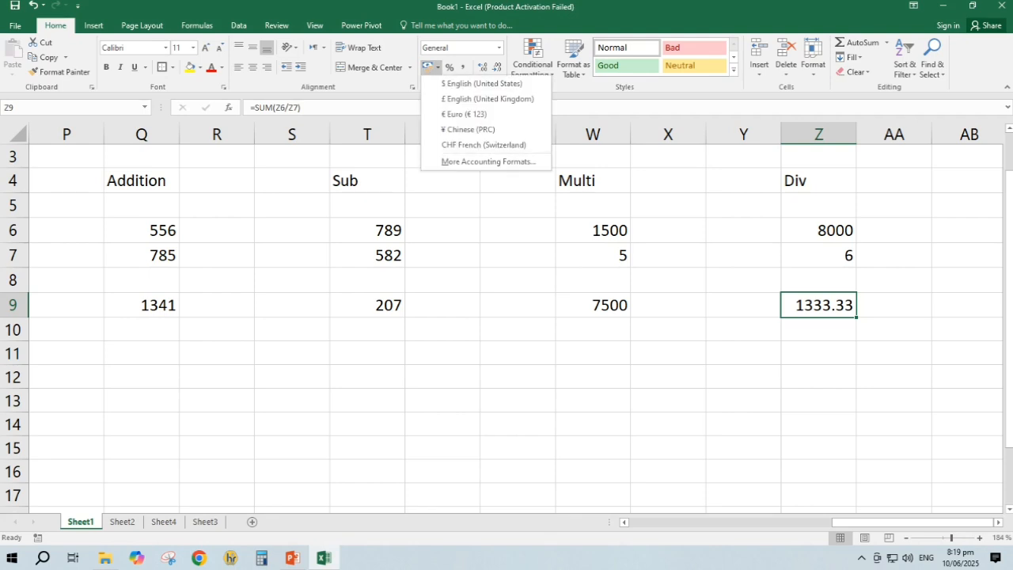
click(488, 161)
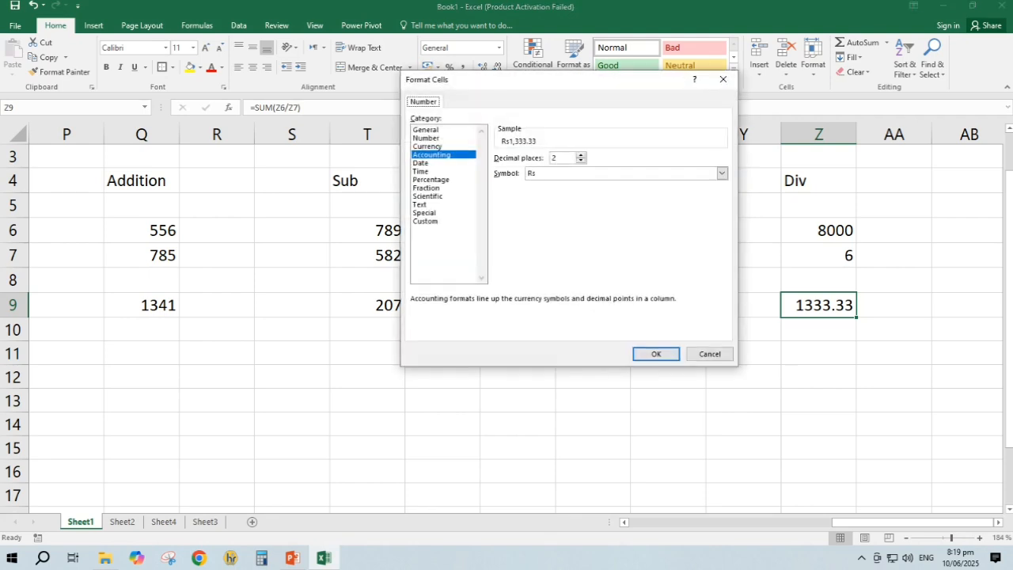
click(426, 137)
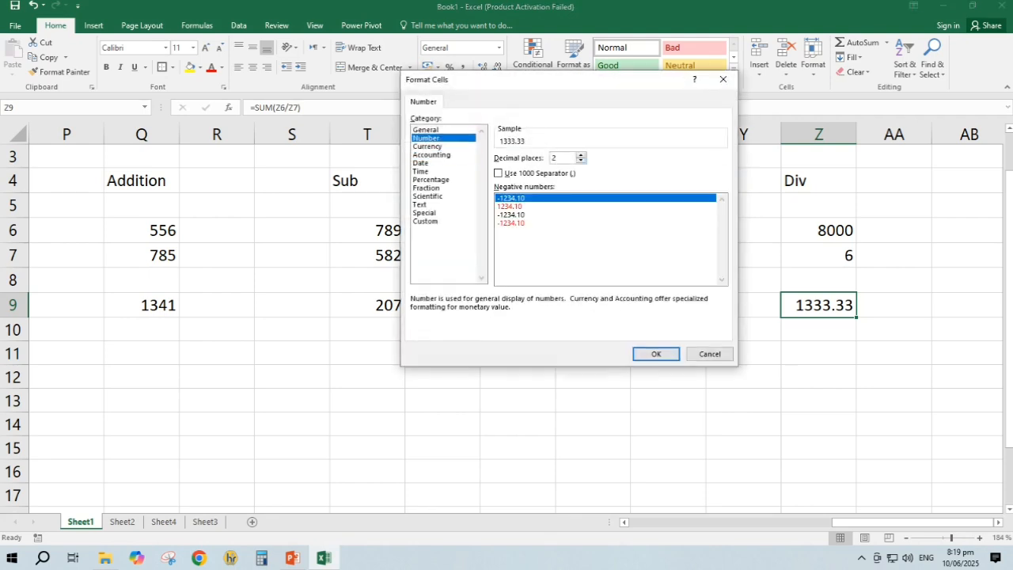
click(581, 160)
click(581, 161)
click(656, 353)
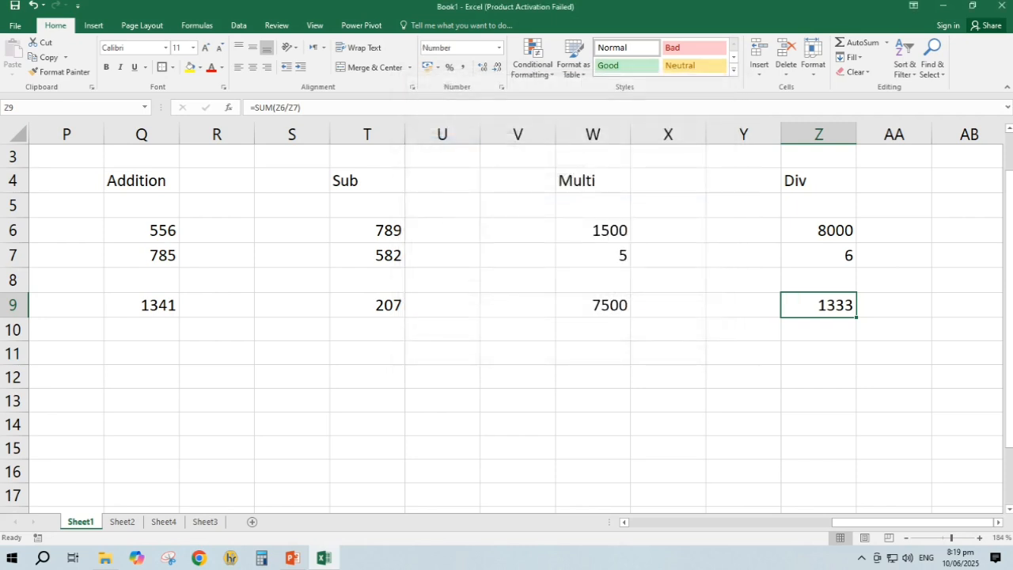
click(743, 353)
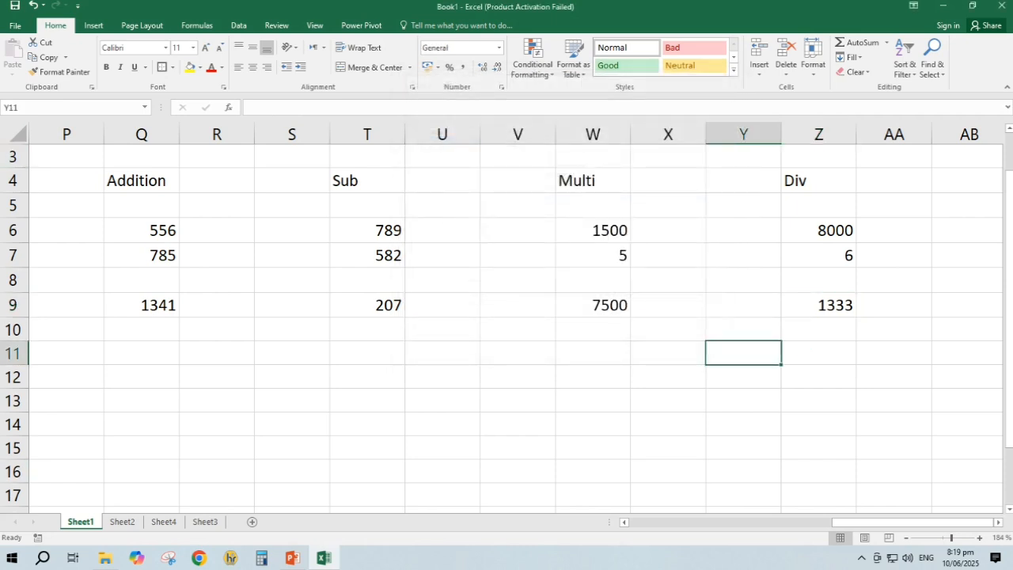
- Put an outline border around the four calculation examples in the range P4:Z9
drag(40, 181, 822, 305)
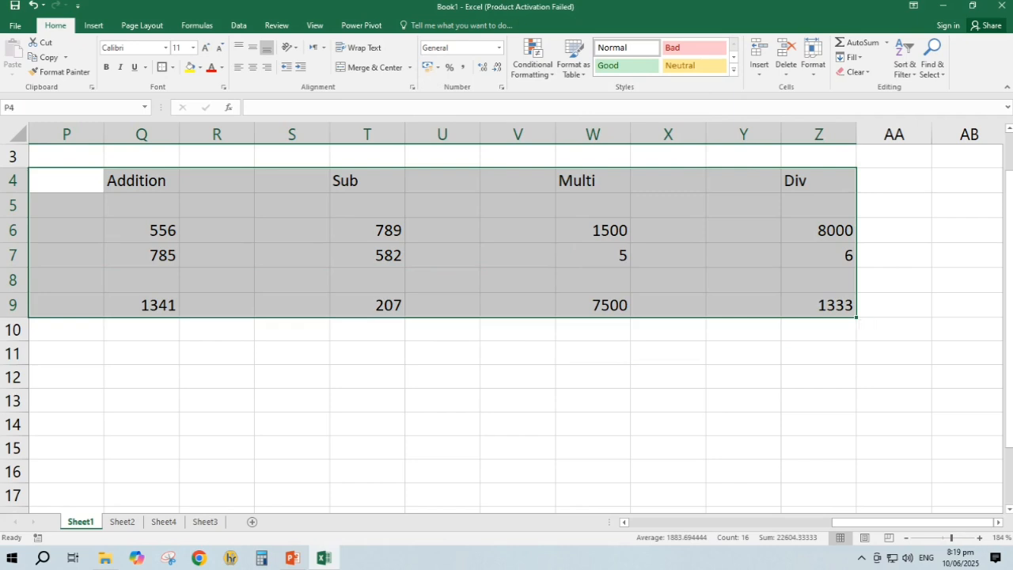
click(162, 68)
click(292, 330)
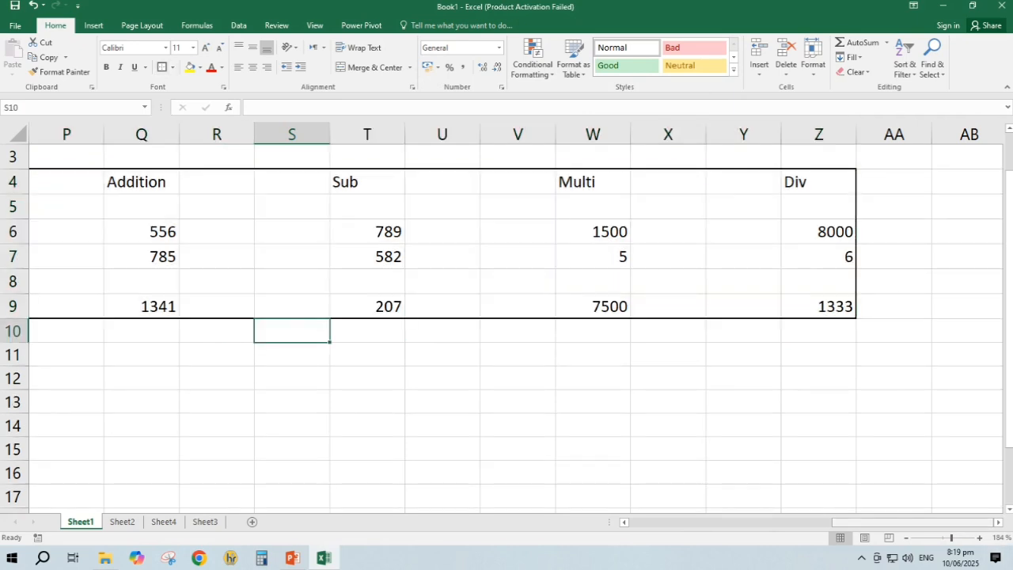
drag(958, 522, 742, 522)
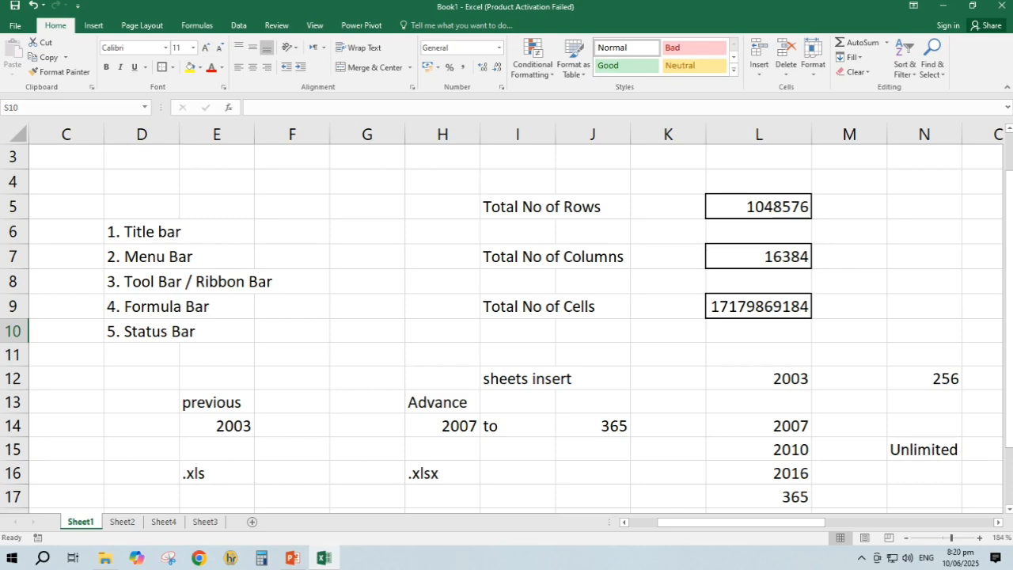
drag(741, 522, 712, 522)
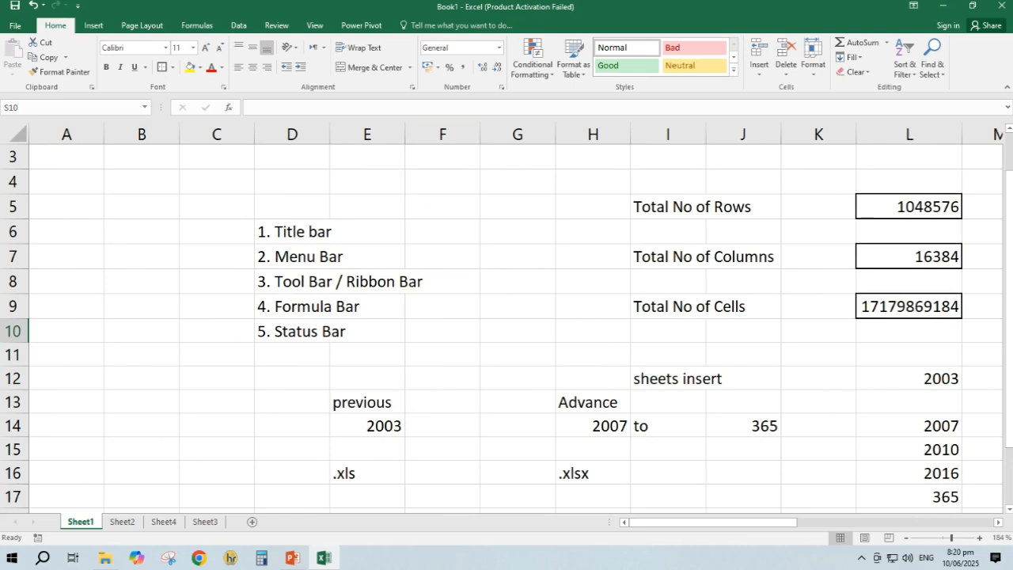